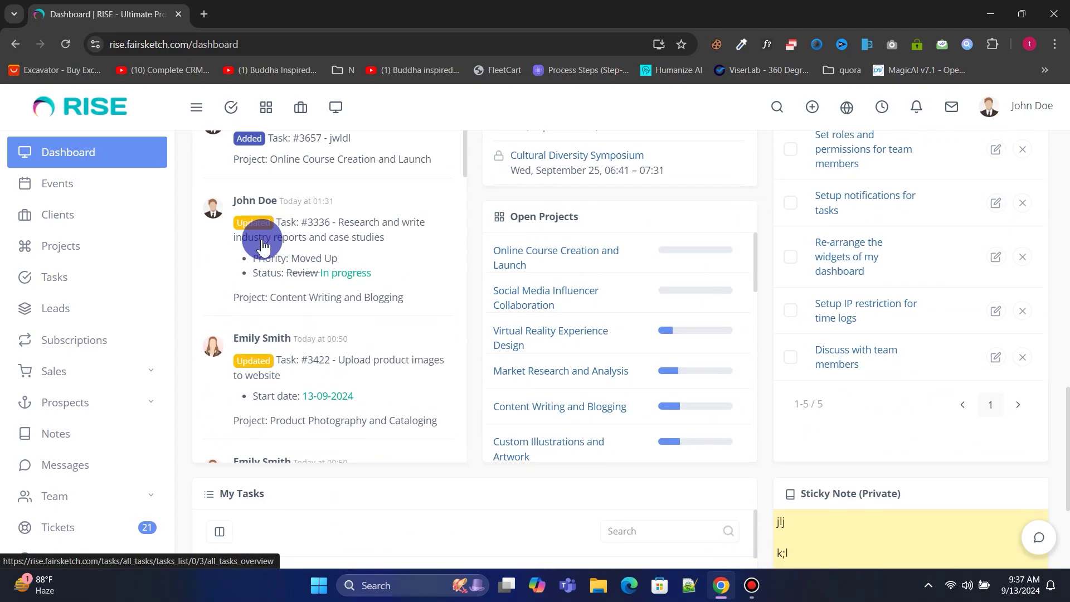
# Scroll through the RISE dashboard figures.
pyautogui.scroll(13, 262, 245)
pyautogui.scroll(5, 262, 239)
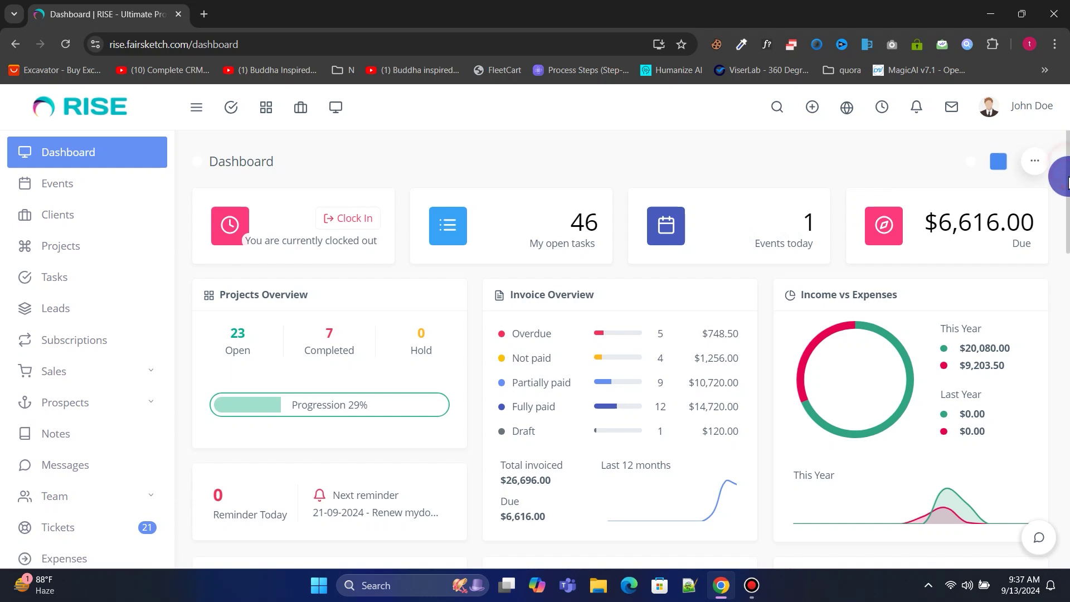
pyautogui.moveTo(1067, 181)
pyautogui.mouseDown()
pyautogui.moveTo(1067, 488)
pyautogui.moveTo(1067, 156)
pyautogui.moveTo(1067, 502)
pyautogui.moveTo(1067, 184)
pyautogui.mouseUp()
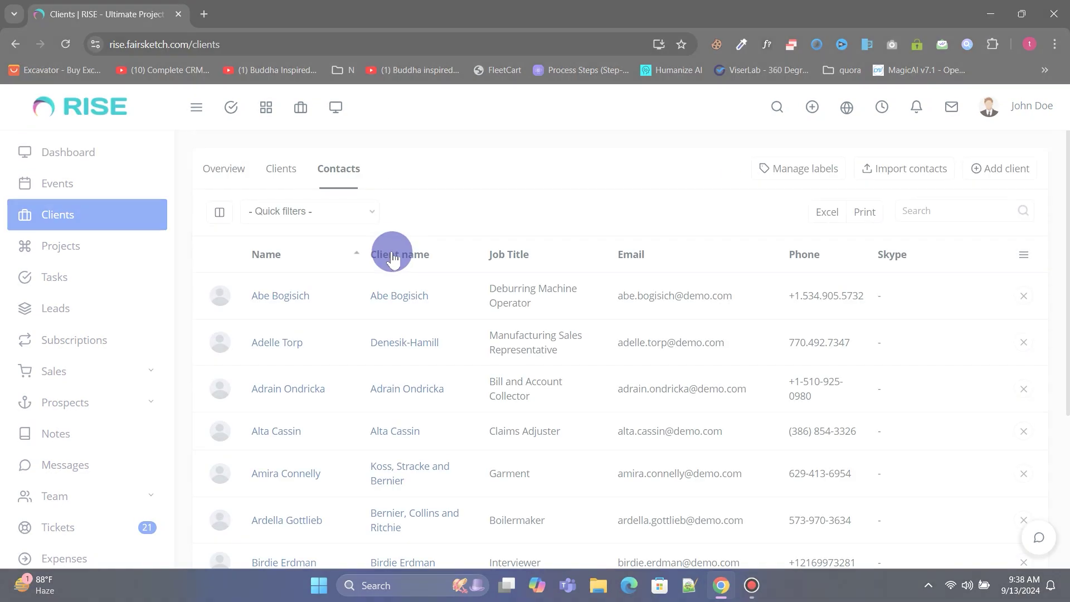
# Open the WordPress Plugin Development project and view its Gantt chart and custom post types task.
pyautogui.scroll(-5, 394, 348)
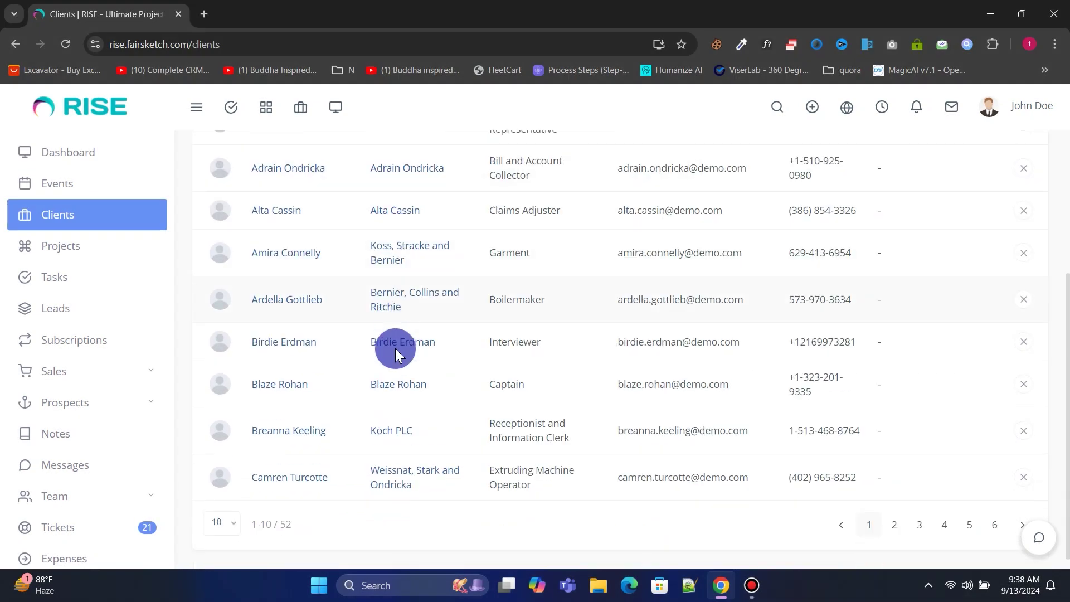
pyautogui.scroll(5, 396, 360)
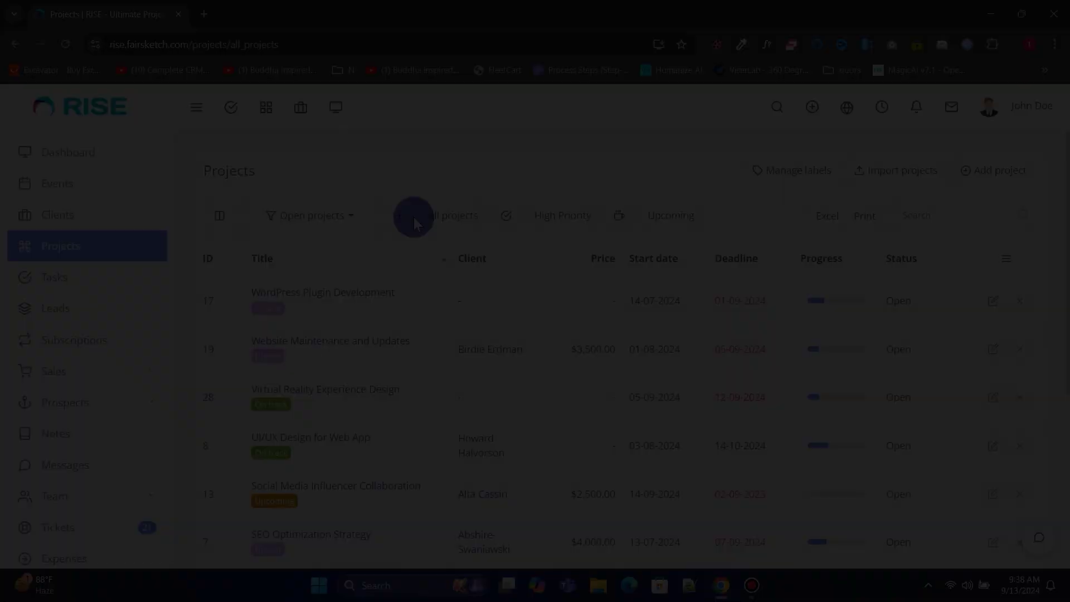
pyautogui.scroll(-6, 414, 217)
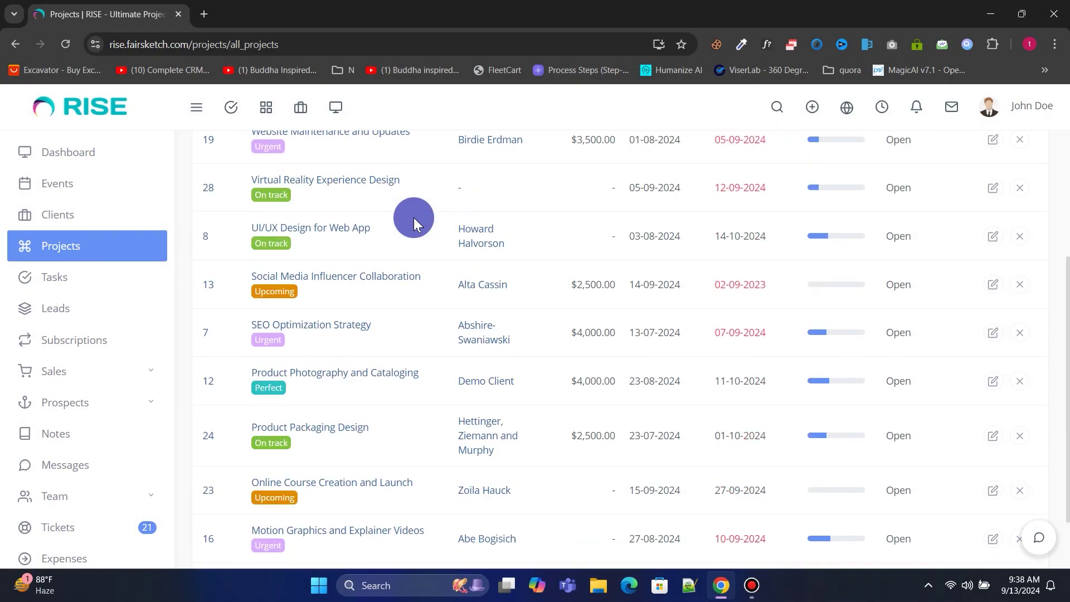
pyautogui.scroll(6, 413, 217)
pyautogui.click(377, 211)
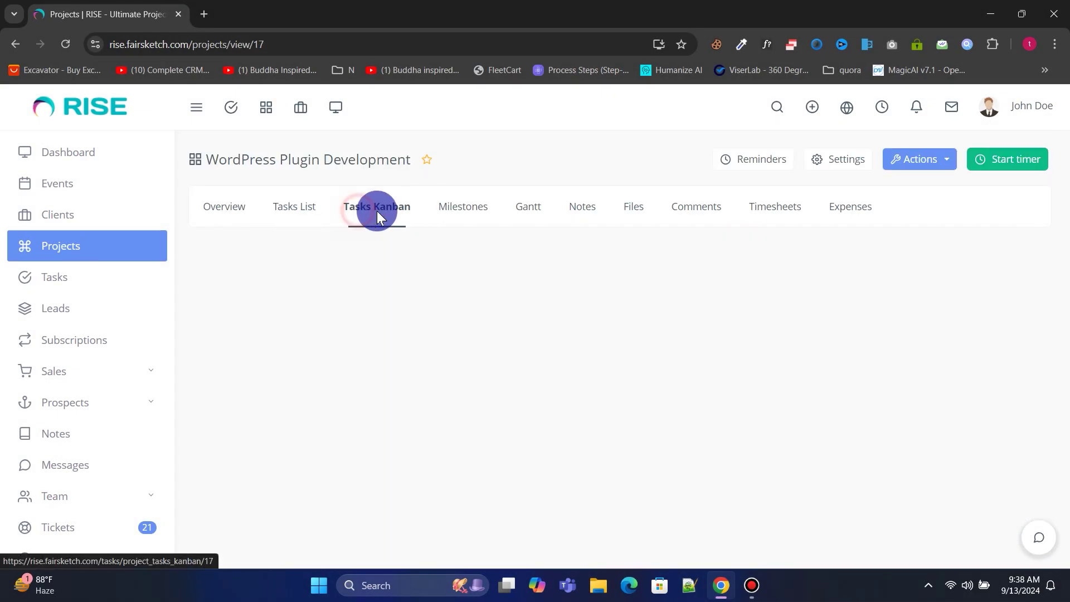
pyautogui.click(530, 206)
pyautogui.click(239, 342)
pyautogui.press('Escape')
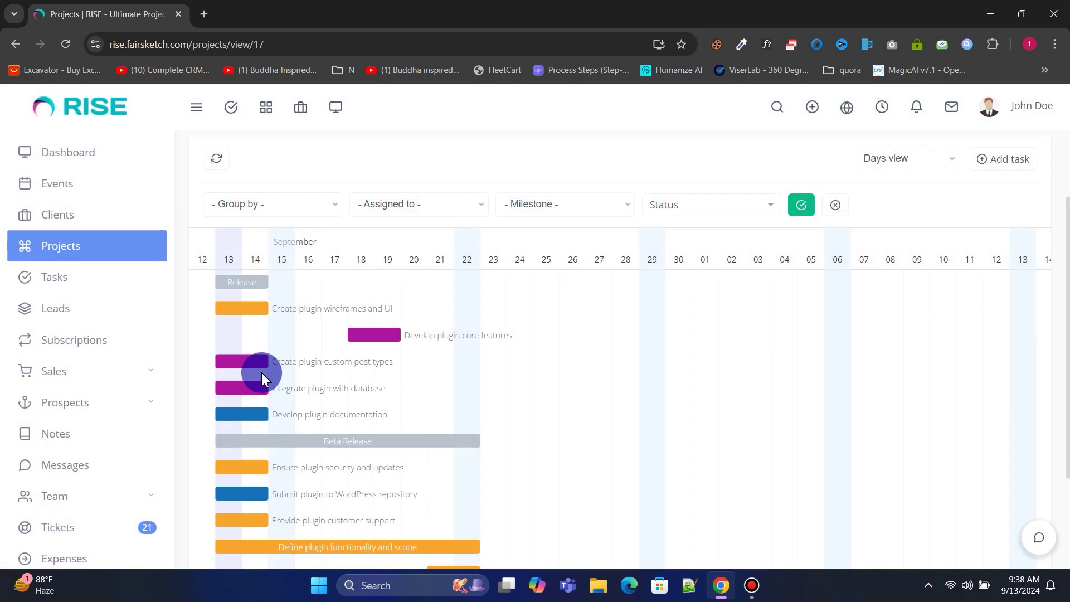
# View the project's notes, then return to the enlarged task board and review task #3642.
pyautogui.click(582, 206)
pyautogui.click(377, 206)
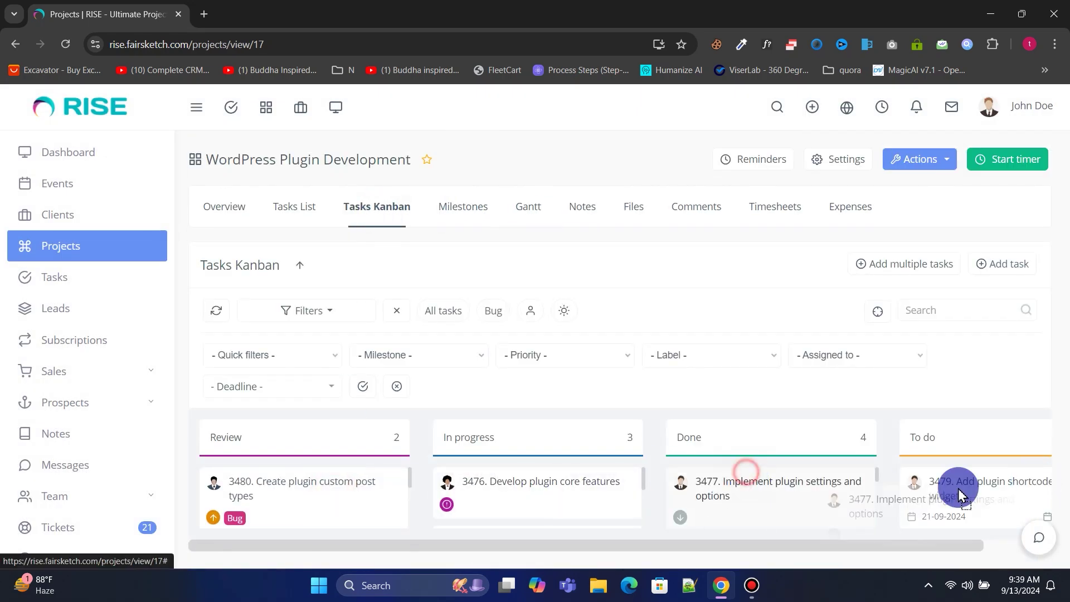
pyautogui.click(299, 265)
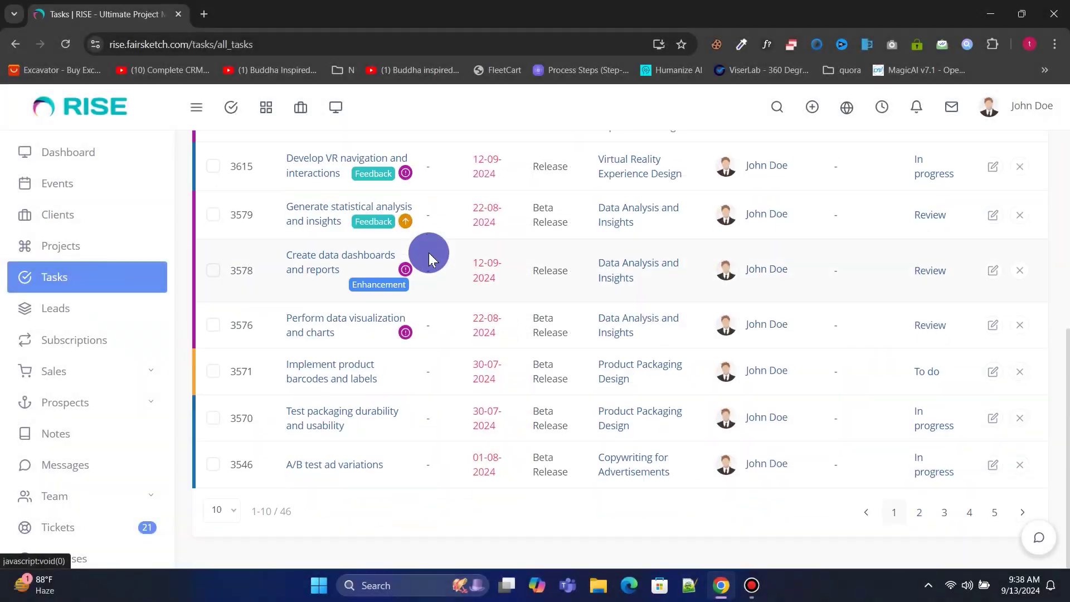
pyautogui.scroll(5, 425, 254)
pyautogui.click(316, 382)
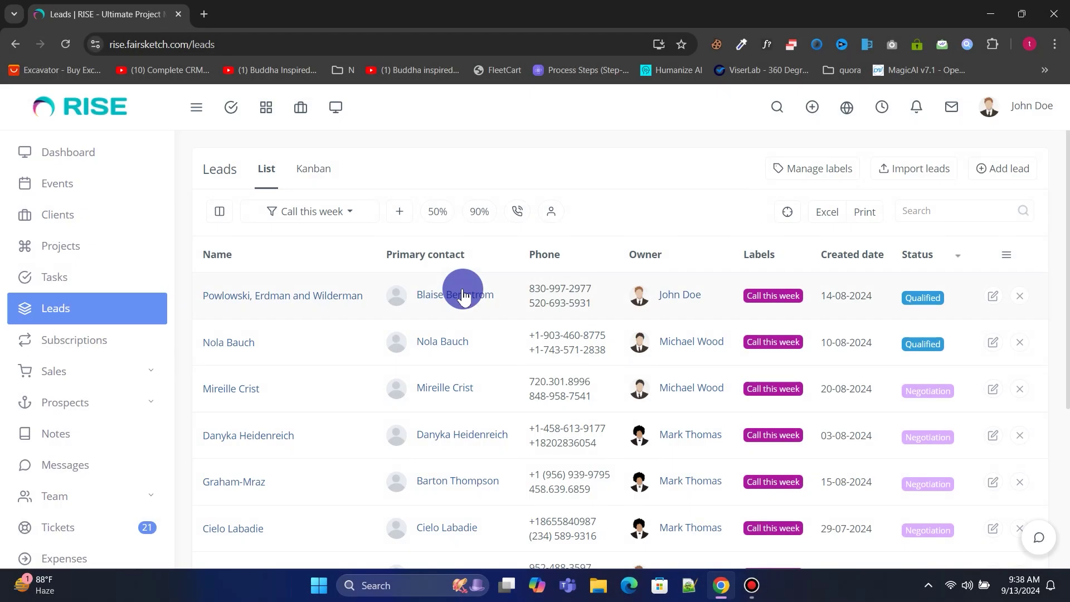
pyautogui.scroll(-3, 461, 289)
pyautogui.scroll(-2, 463, 288)
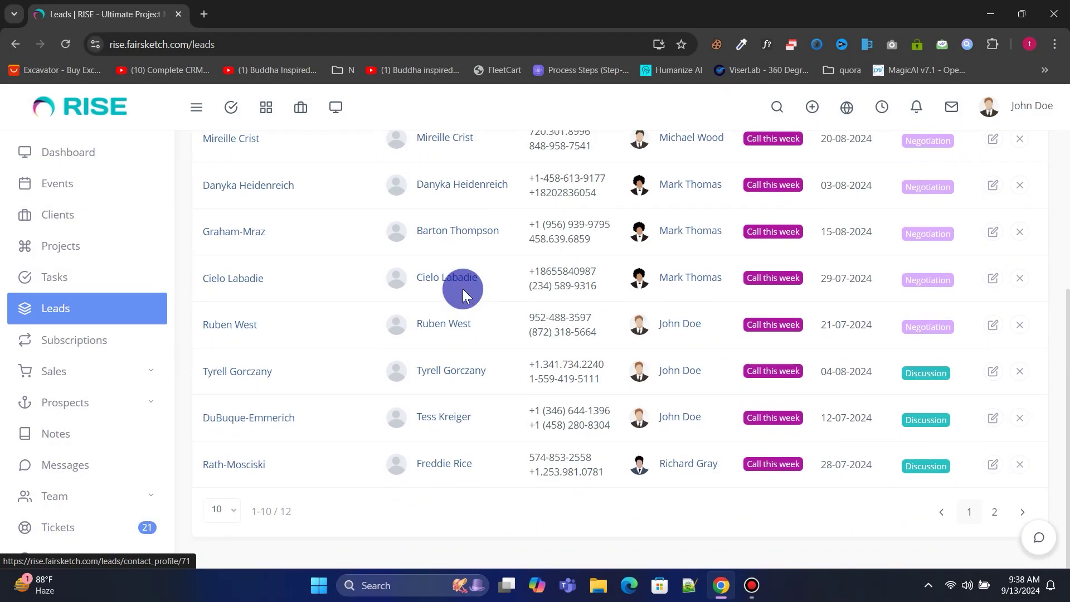
pyautogui.scroll(5, 437, 270)
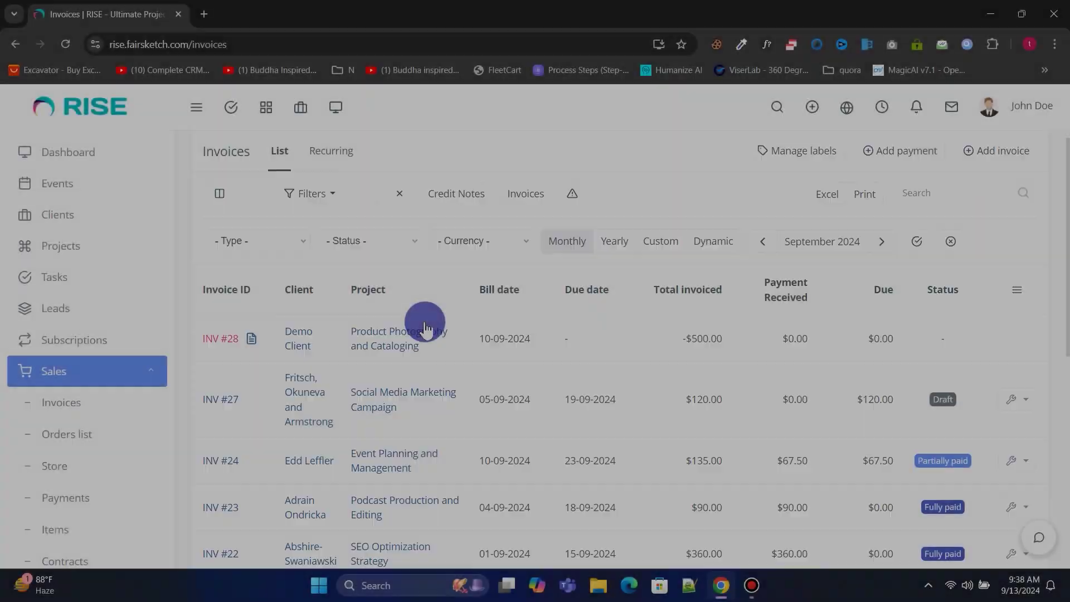
pyautogui.scroll(-5, 434, 345)
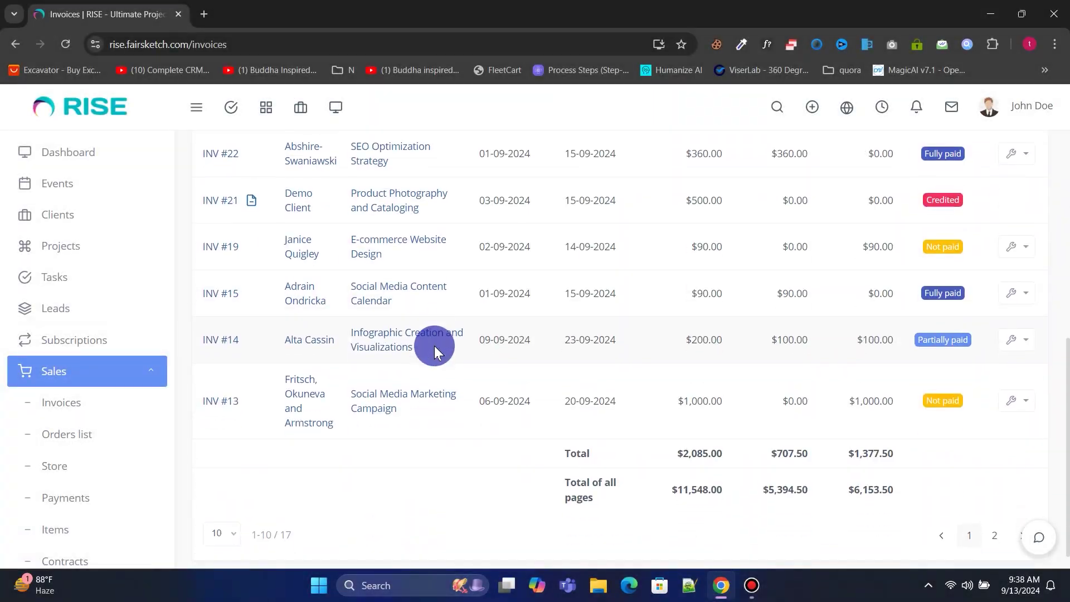
pyautogui.scroll(5, 433, 345)
pyautogui.scroll(1, 430, 345)
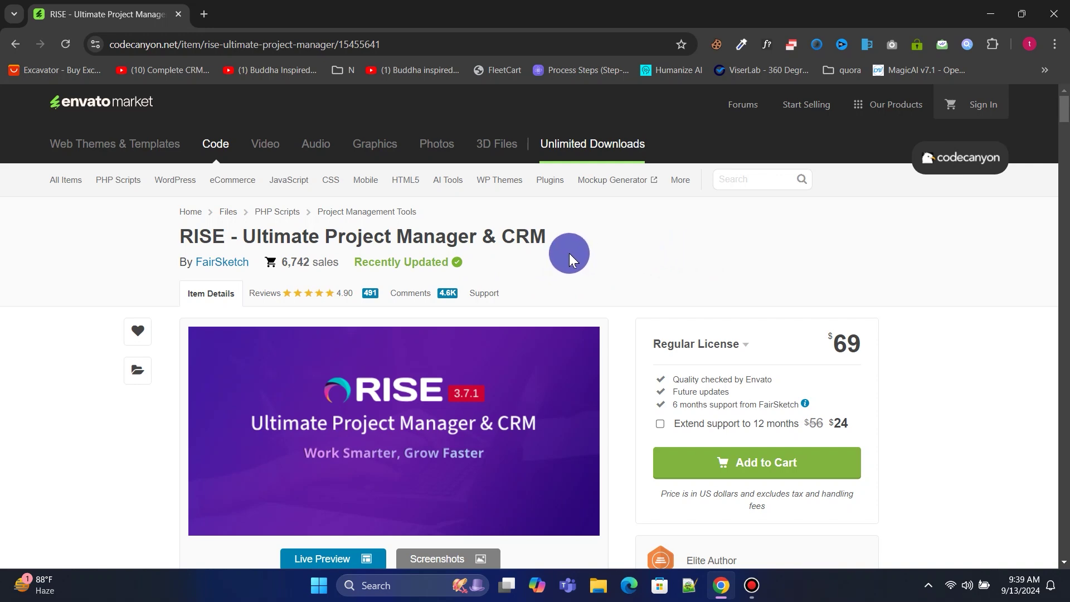
# Scroll through the RISE item page with its $69 Regular License, then minimize Chrome.
pyautogui.scroll(-2, 583, 249)
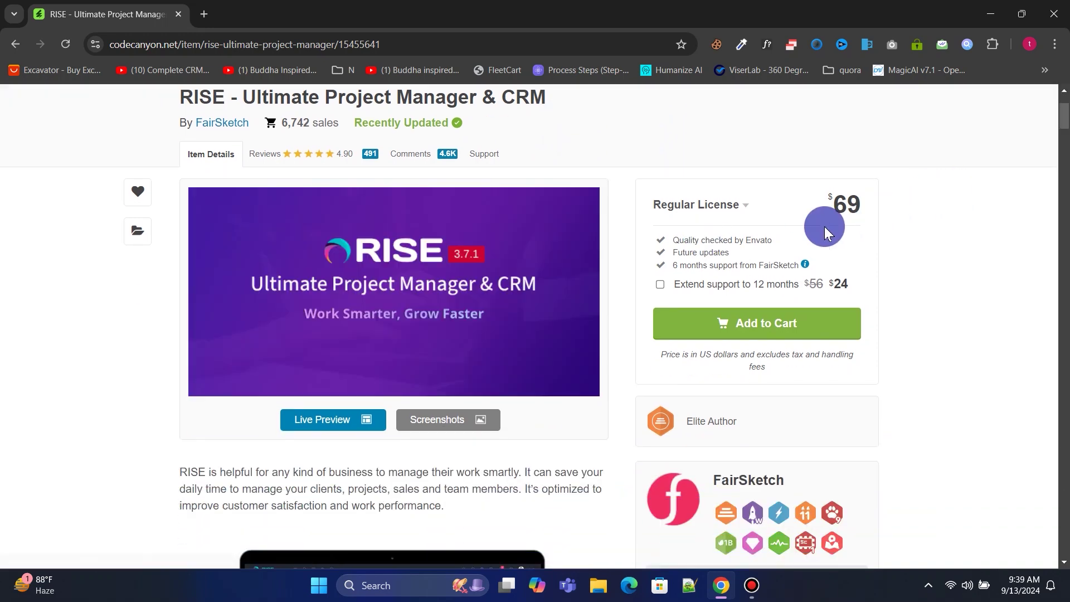
pyautogui.scroll(-7, 532, 269)
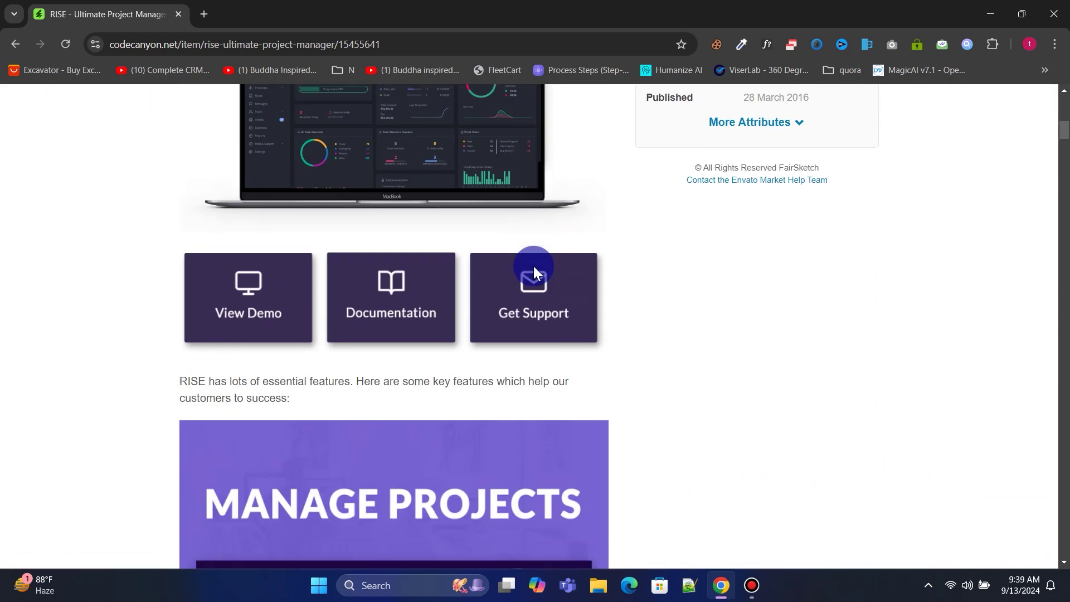
pyautogui.scroll(-6, 533, 270)
pyautogui.scroll(14, 533, 270)
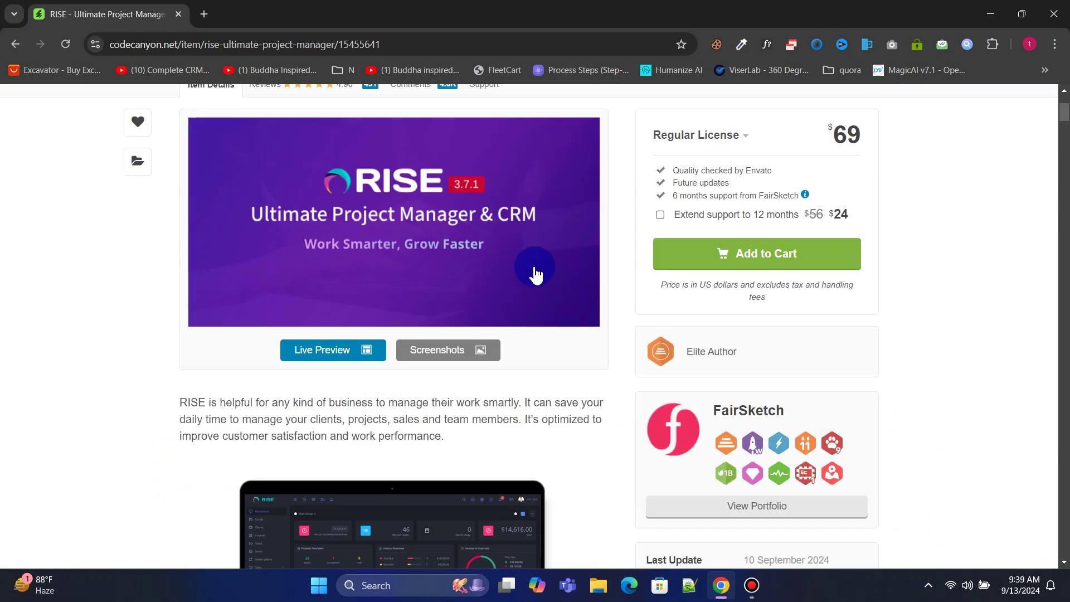
pyautogui.scroll(3, 534, 269)
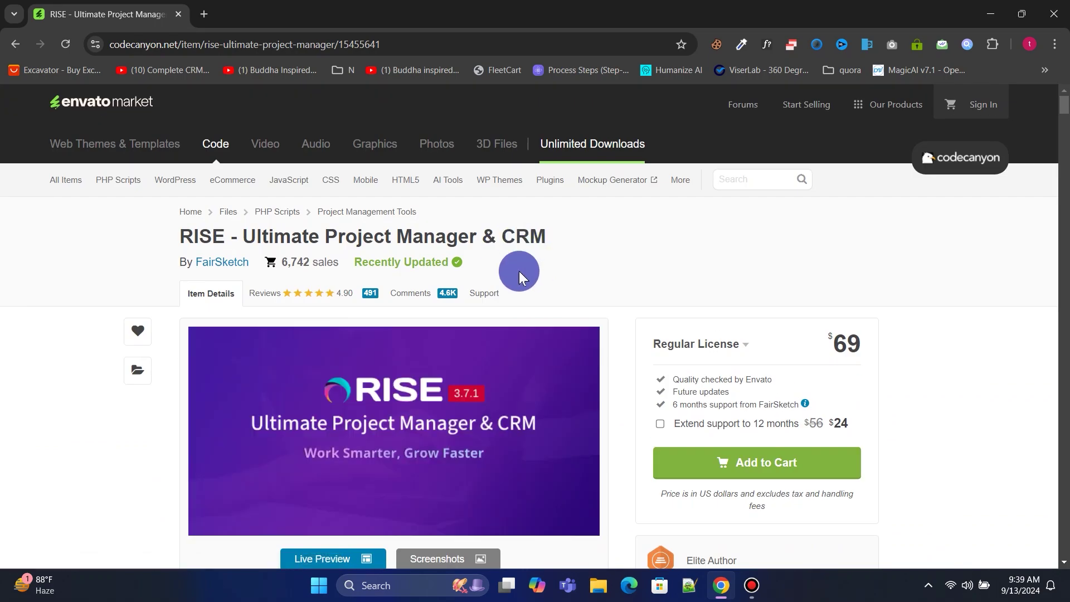
pyautogui.click(986, 12)
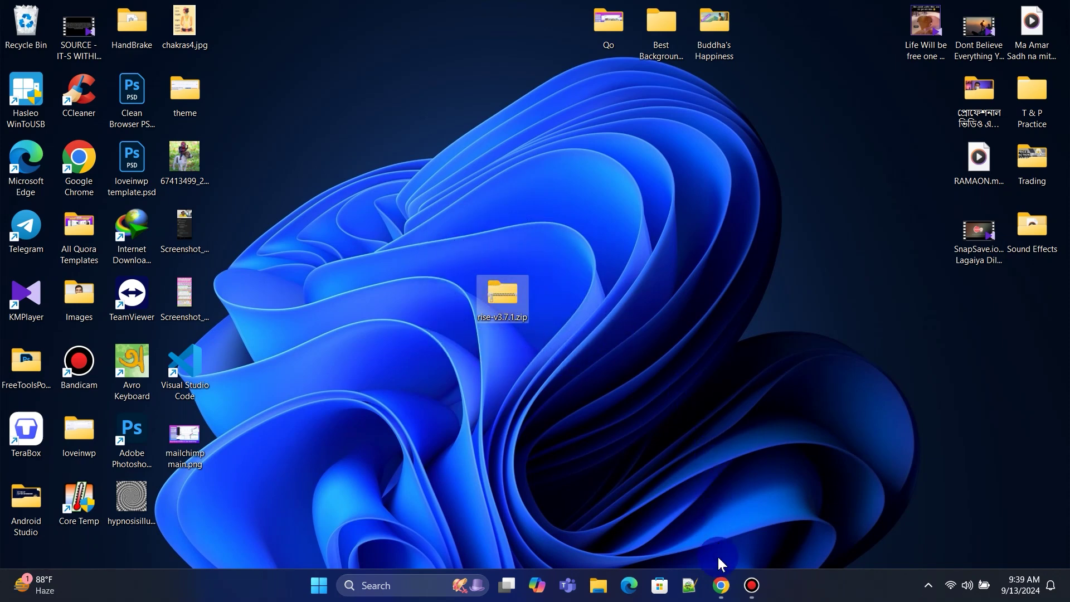
# Restore Chrome and go to loveinwp.com/hostinger.
pyautogui.click(721, 584)
pyautogui.click(258, 43)
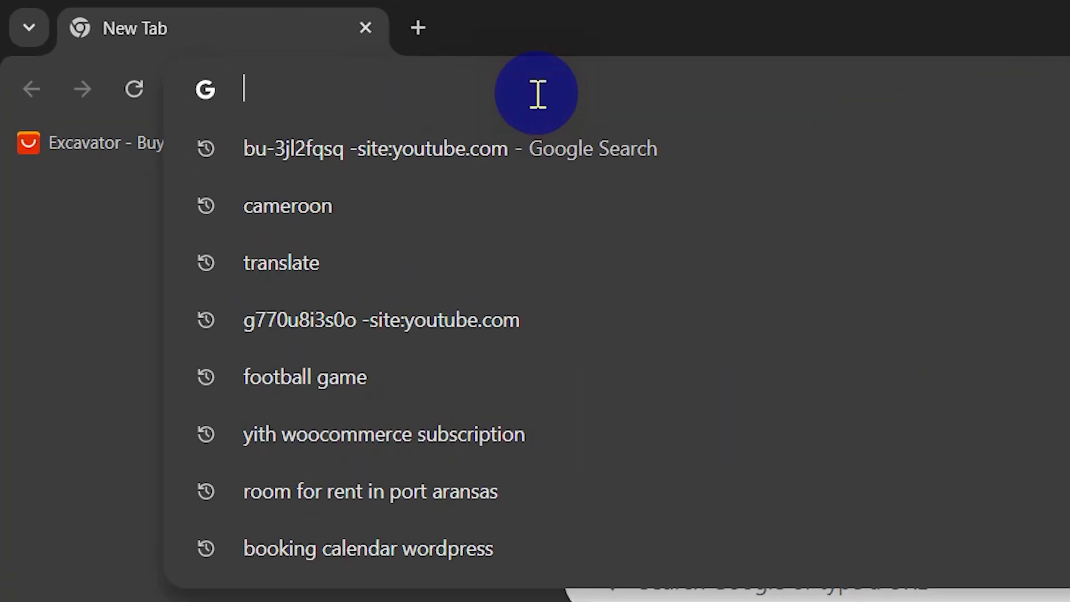
pyautogui.write('loveinwp.com')
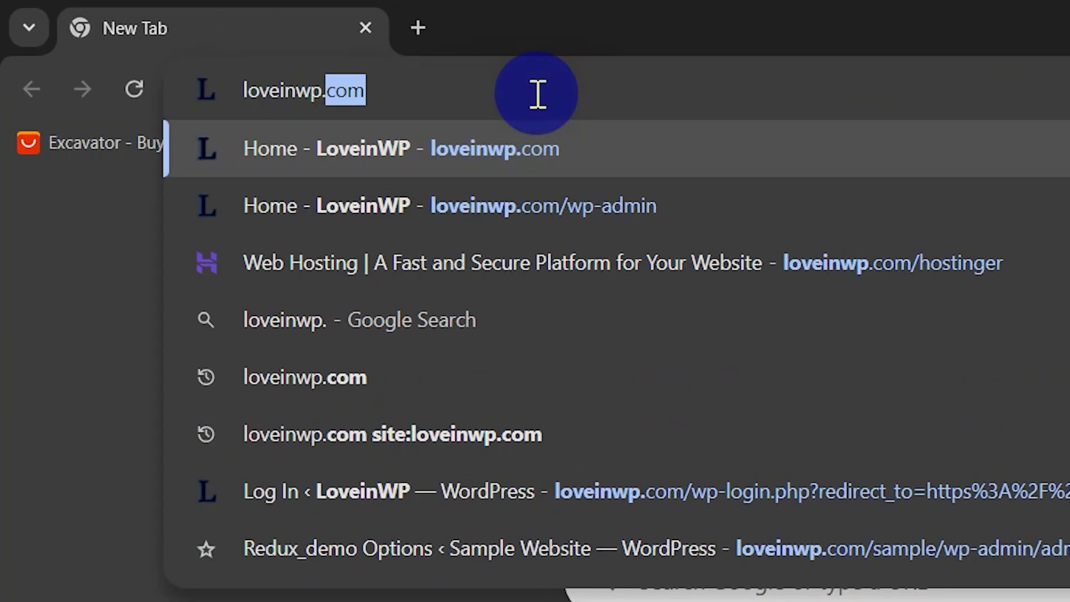
pyautogui.write('/hostin')
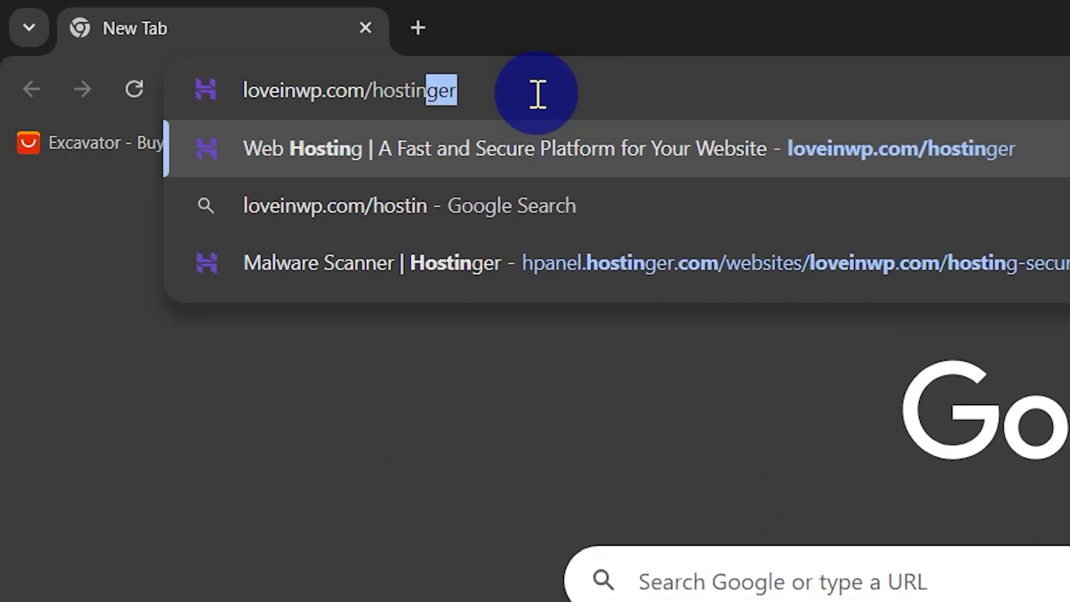
pyautogui.write('ger')
pyautogui.press('Return')
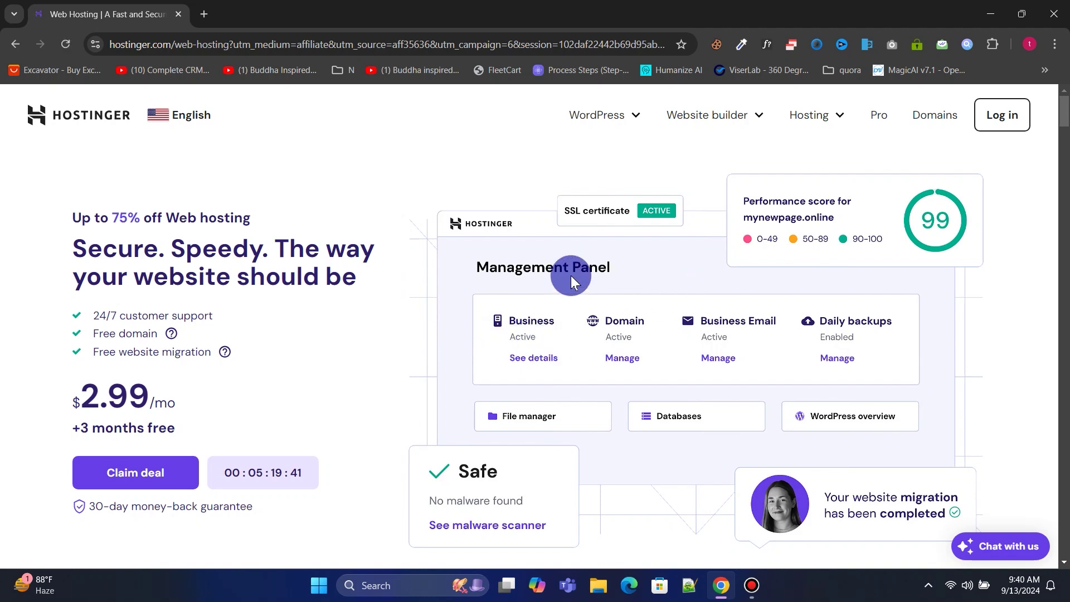
# Scroll through Hostinger's pricing plans and dismiss the Sales Assistant chat.
pyautogui.scroll(-1, 571, 278)
pyautogui.scroll(-1, 573, 275)
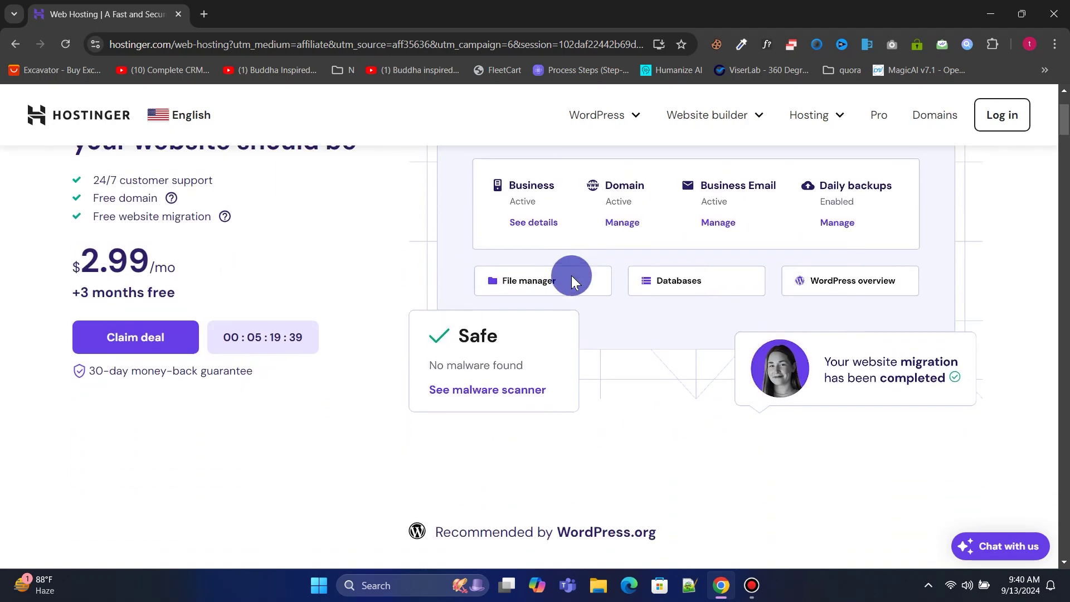
pyautogui.scroll(2, 574, 275)
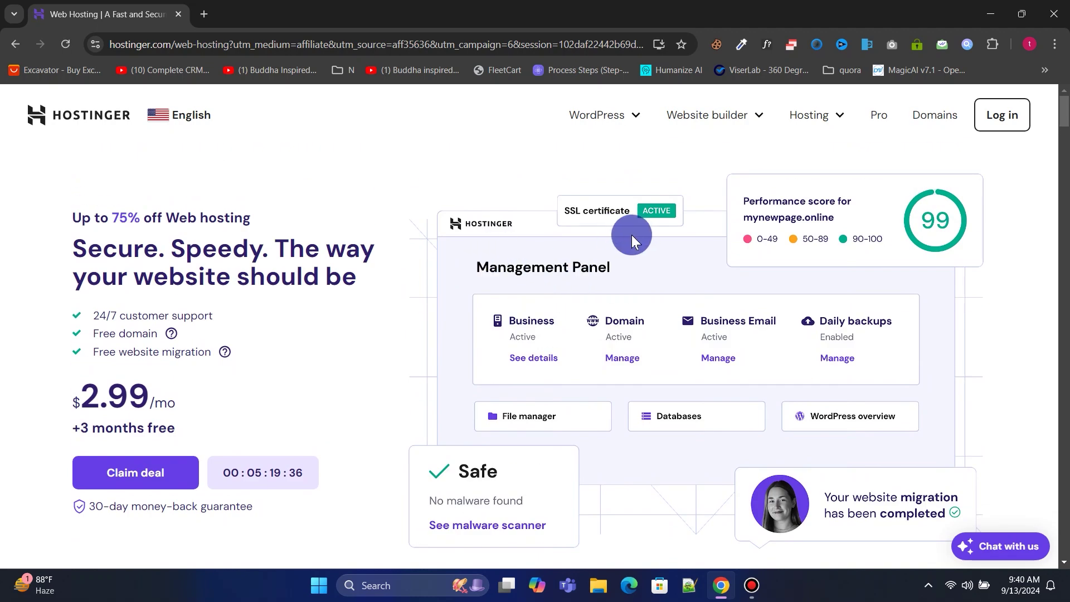
pyautogui.scroll(-10, 631, 235)
pyautogui.scroll(-1, 630, 235)
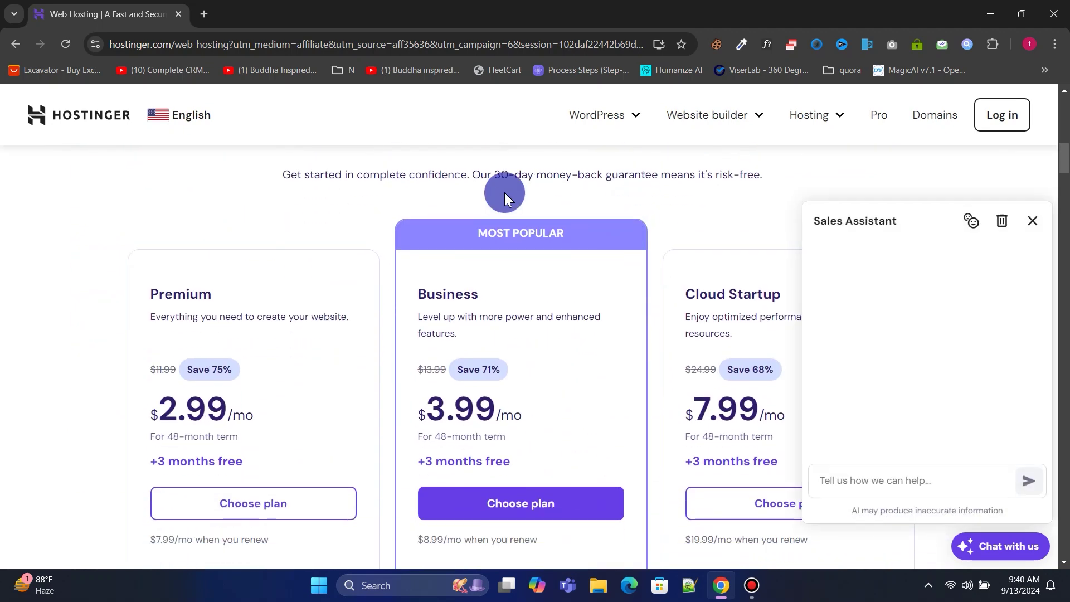
pyautogui.click(1031, 220)
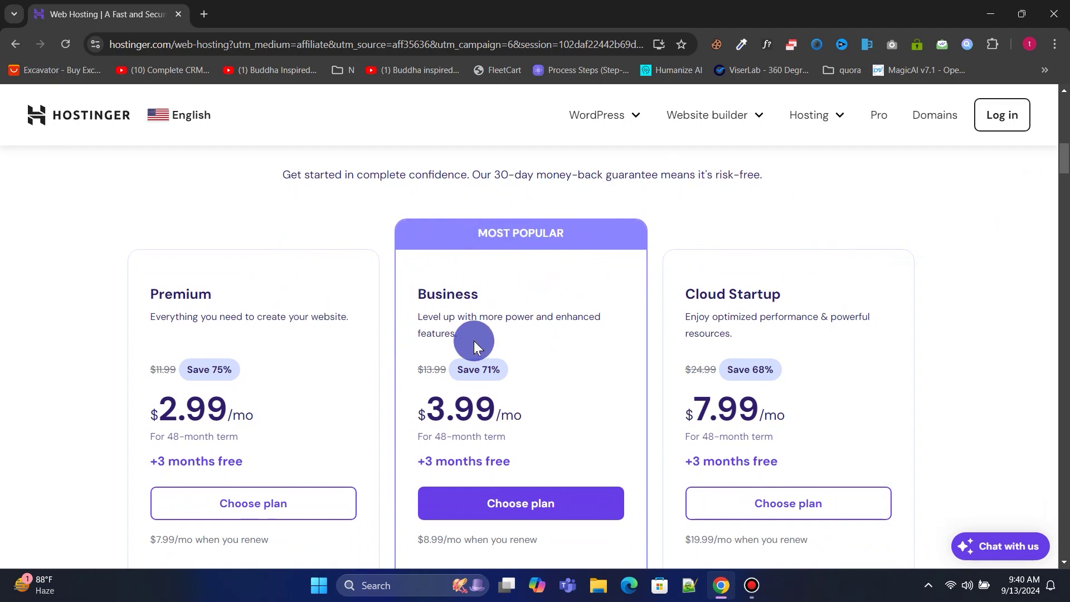
pyautogui.scroll(-7, 511, 334)
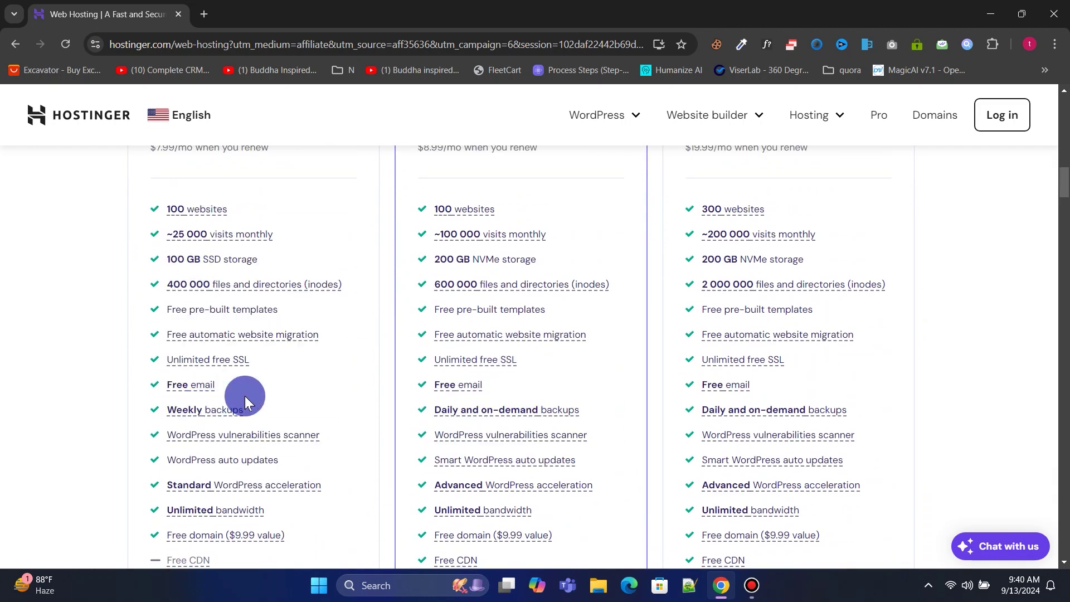
pyautogui.scroll(1, 245, 395)
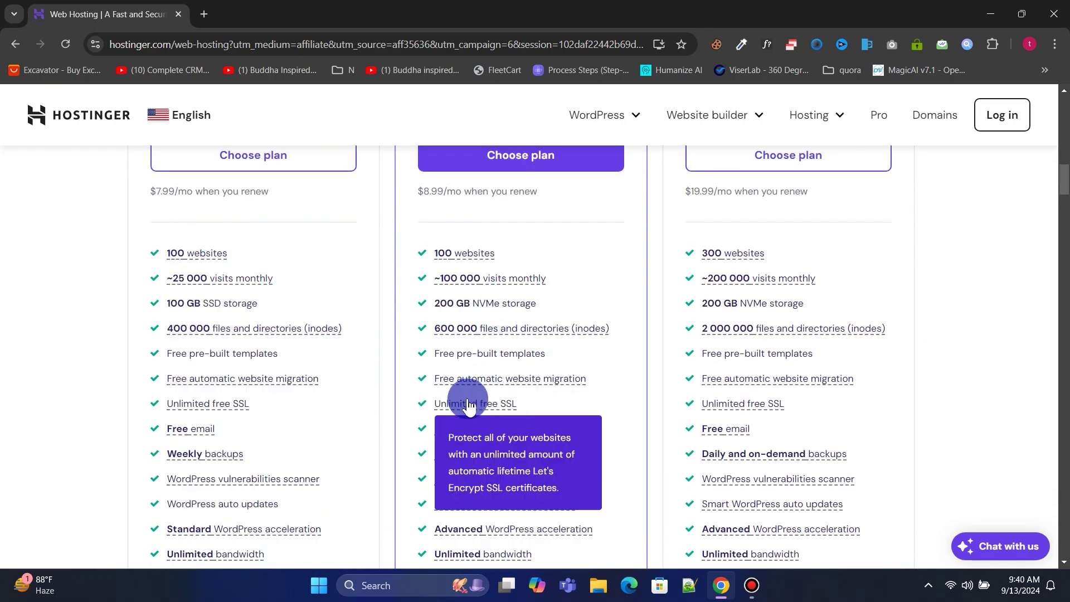
pyautogui.scroll(6, 597, 391)
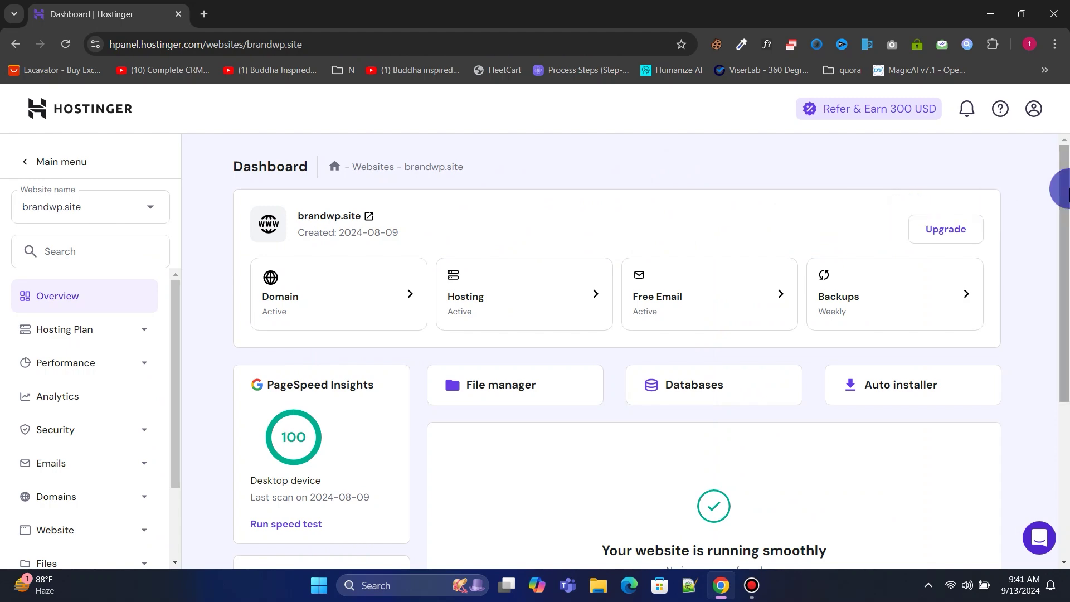
# Open File Manager under Files in the brandwp.site sidebar and choose brandwp.site's files.
pyautogui.moveTo(1064, 222); pyautogui.dragTo(1066, 379)
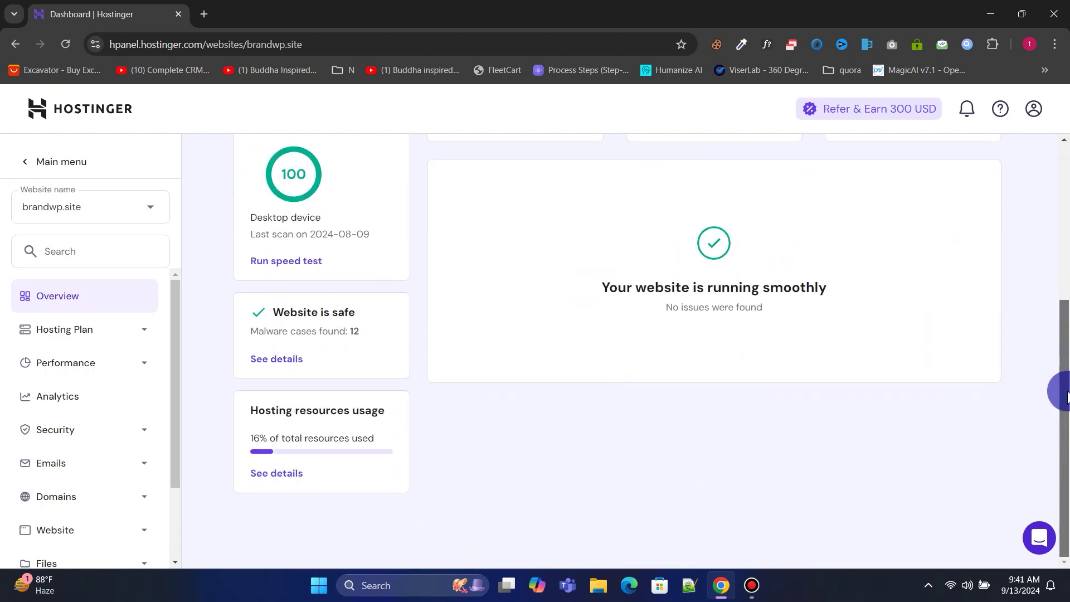
pyautogui.moveTo(1065, 312); pyautogui.dragTo(1065, 188)
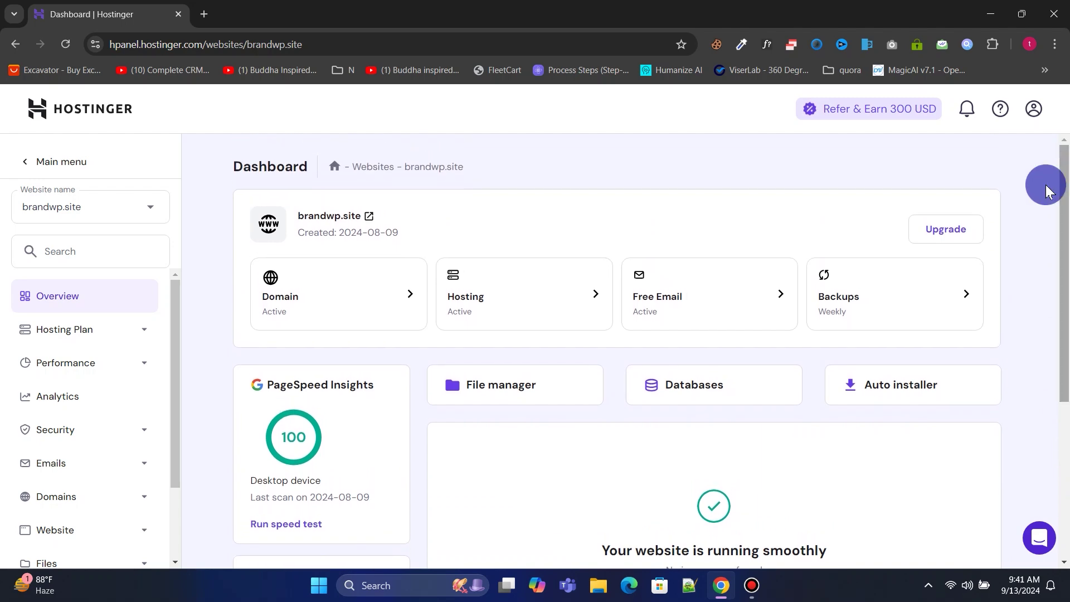
pyautogui.click(509, 222)
pyautogui.scroll(-5, 556, 449)
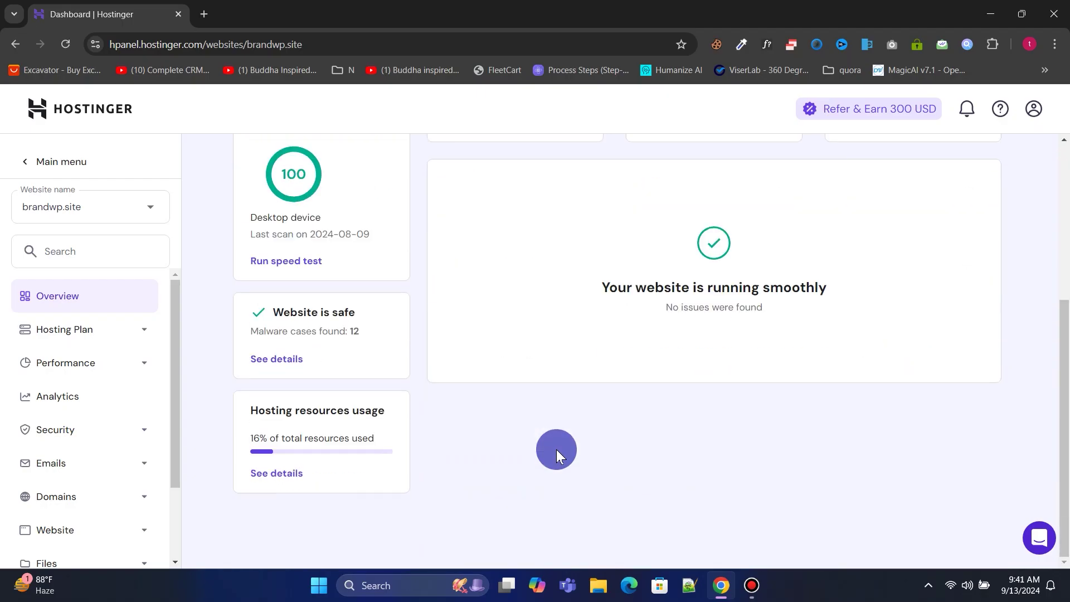
pyautogui.scroll(5, 557, 450)
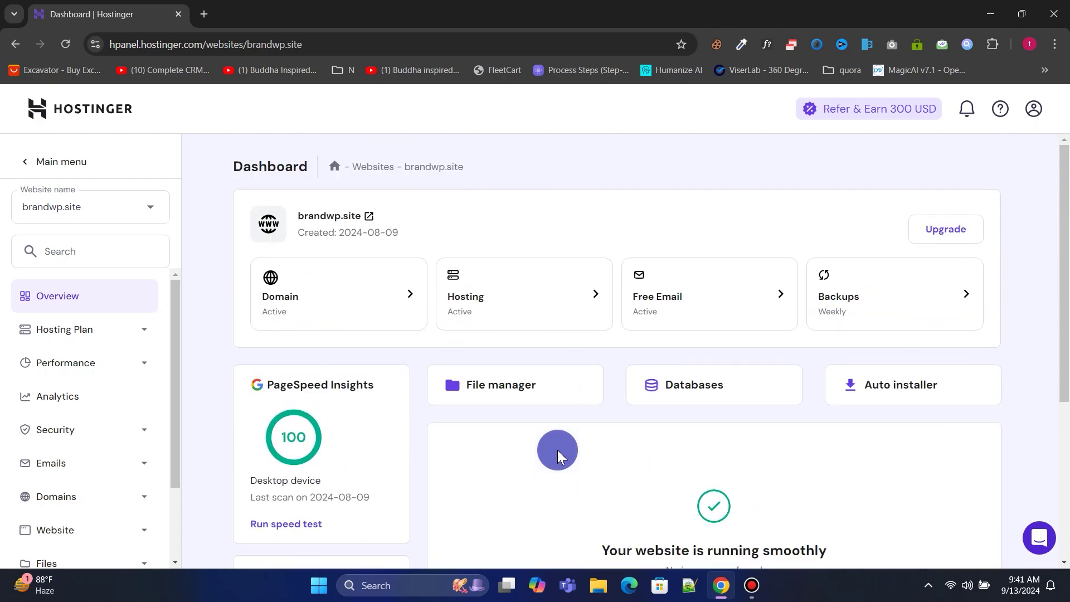
pyautogui.moveTo(178, 282); pyautogui.dragTo(175, 389)
pyautogui.click(89, 465)
pyautogui.click(90, 501)
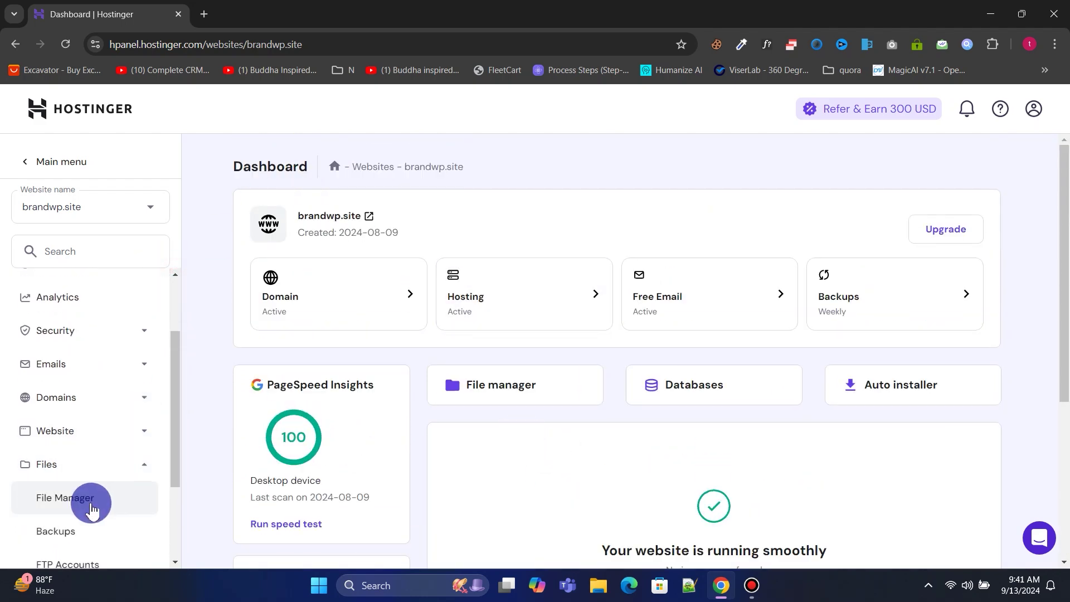
pyautogui.click(352, 257)
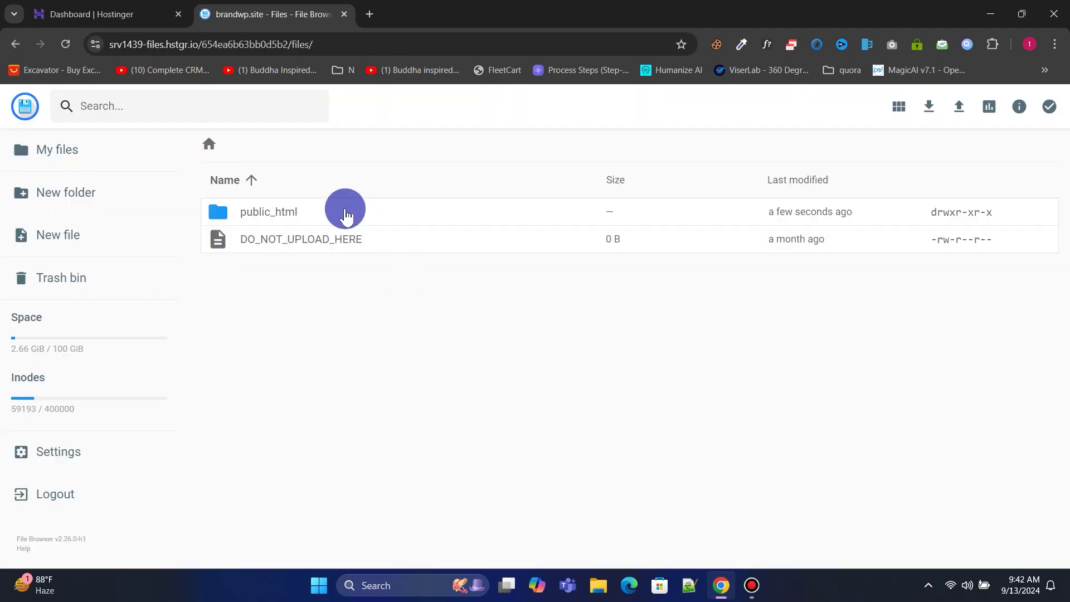
# Open public_html and upload rise-v3.7.1.zip from the Desktop.
pyautogui.click(345, 213)
pyautogui.click(345, 212)
pyautogui.click(958, 108)
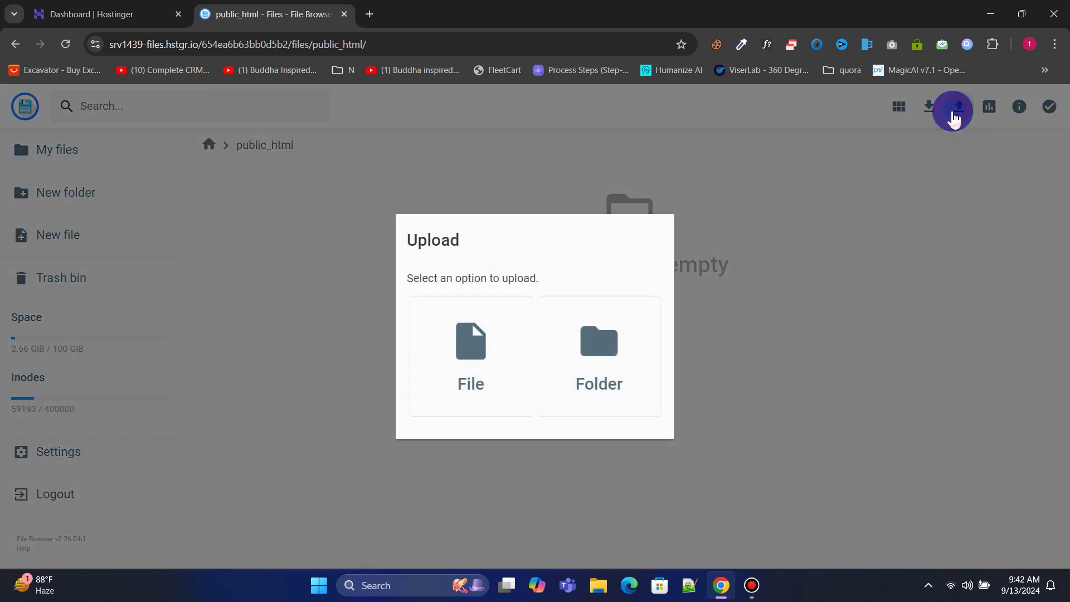
pyautogui.click(437, 368)
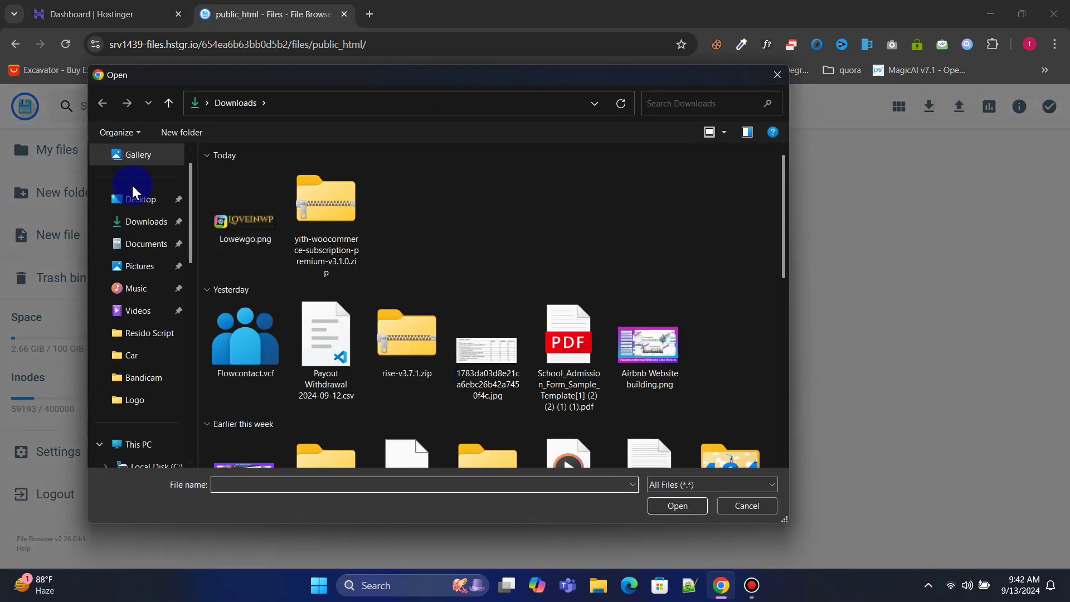
pyautogui.click(137, 214)
pyautogui.scroll(-5, 477, 331)
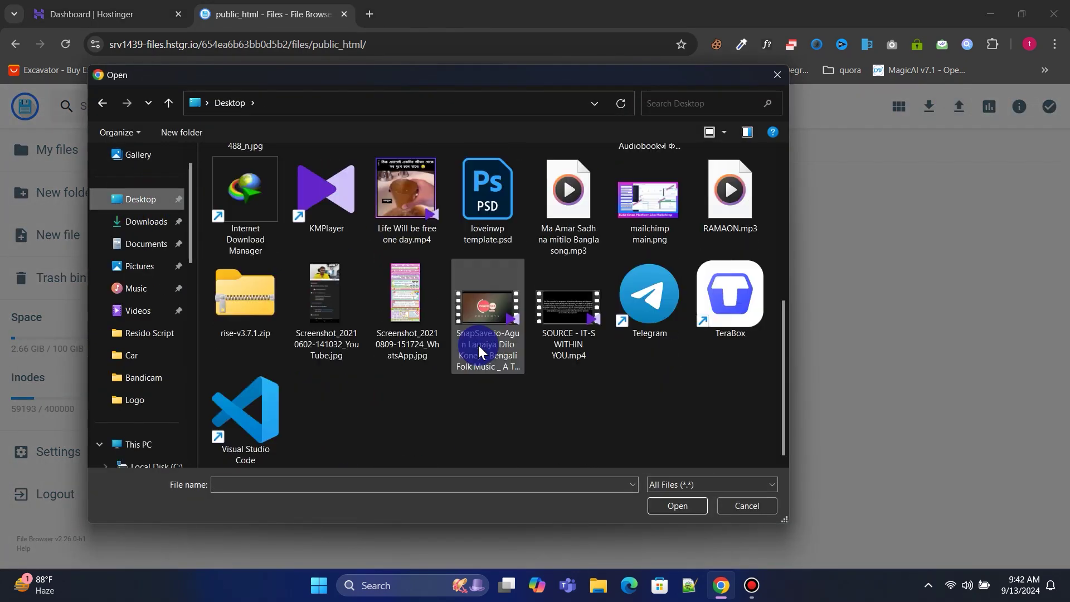
pyautogui.click(258, 322)
pyautogui.click(689, 508)
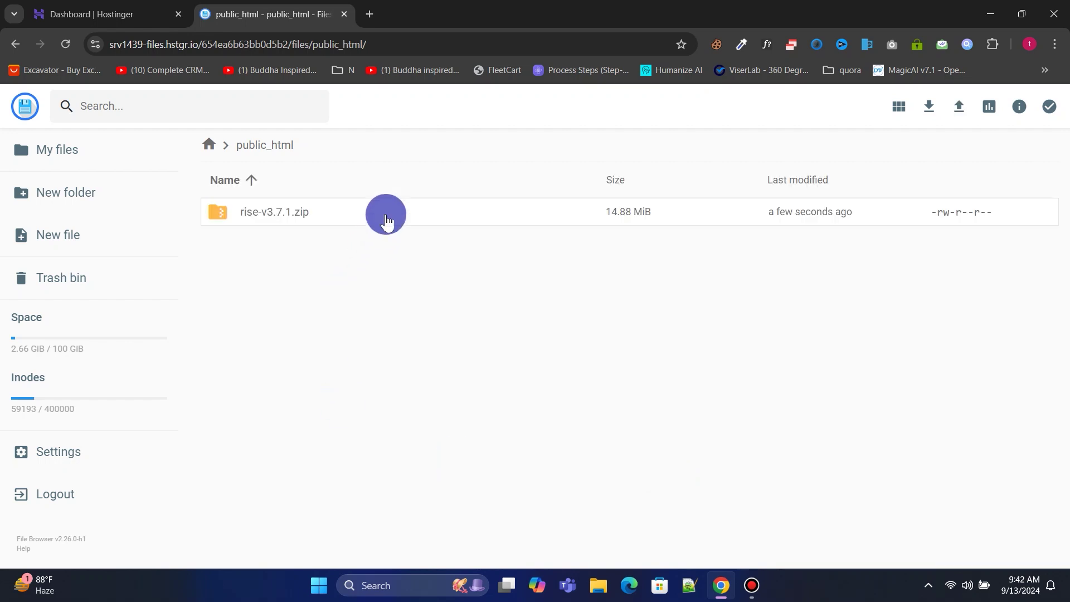
pyautogui.rightClick(386, 220)
# Extract rise-v3.7.1.zip into a folder named 'files'.
pyautogui.click(433, 409)
pyautogui.click(511, 277)
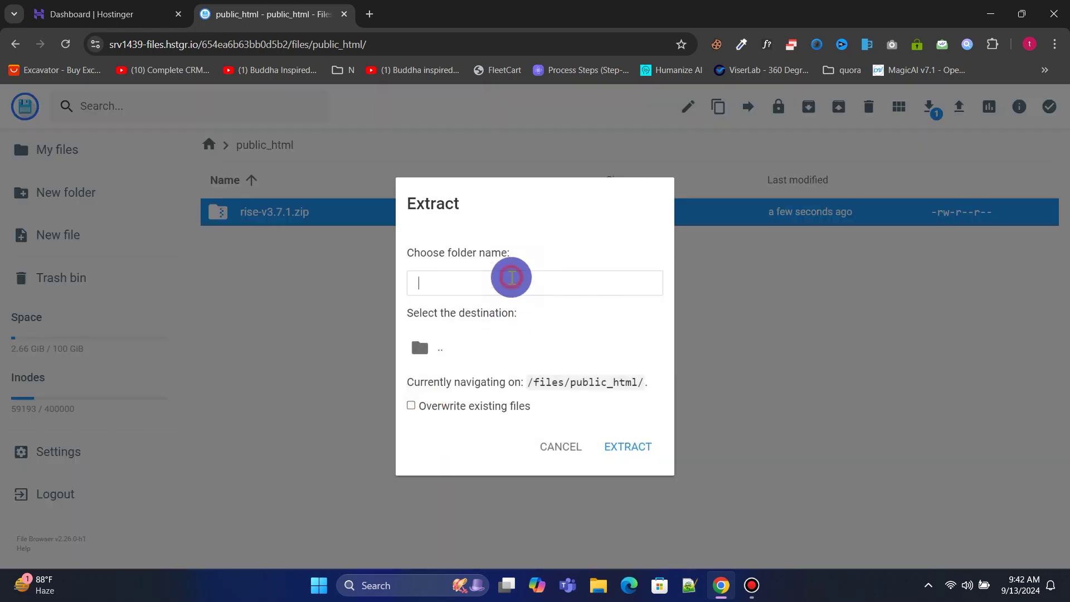
pyautogui.write('fiels')
pyautogui.press('BackSpace')
pyautogui.press('BackSpace')
pyautogui.press('BackSpace')
pyautogui.write('les')
pyautogui.click(622, 449)
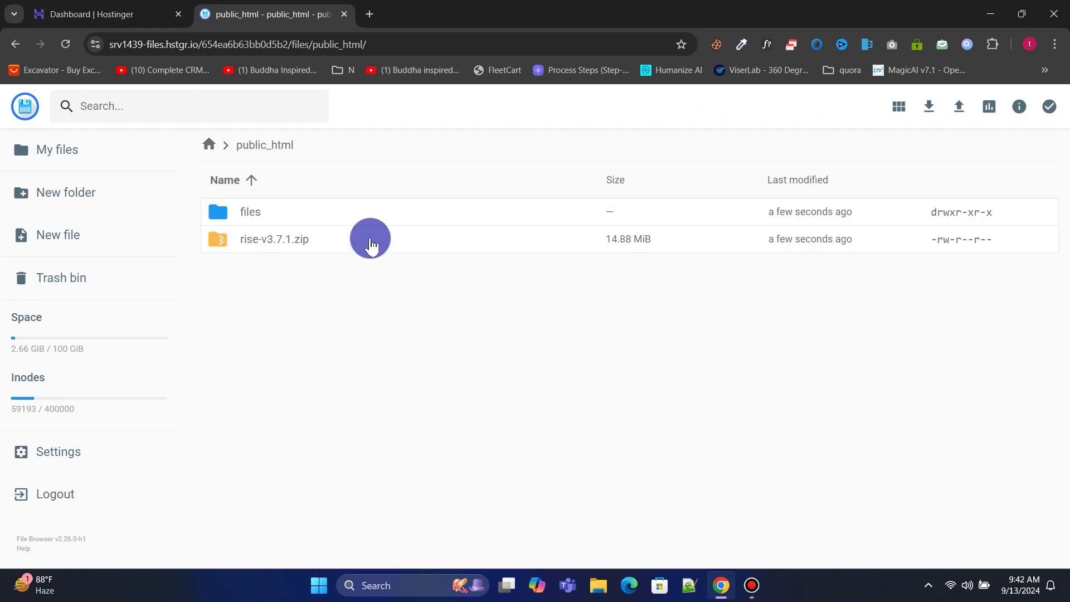
# Move all ten extracted items into public_html, replacing conflicts, then type brandwp.site/insta in a new tab.
pyautogui.doubleClick(330, 211)
pyautogui.click(306, 215)
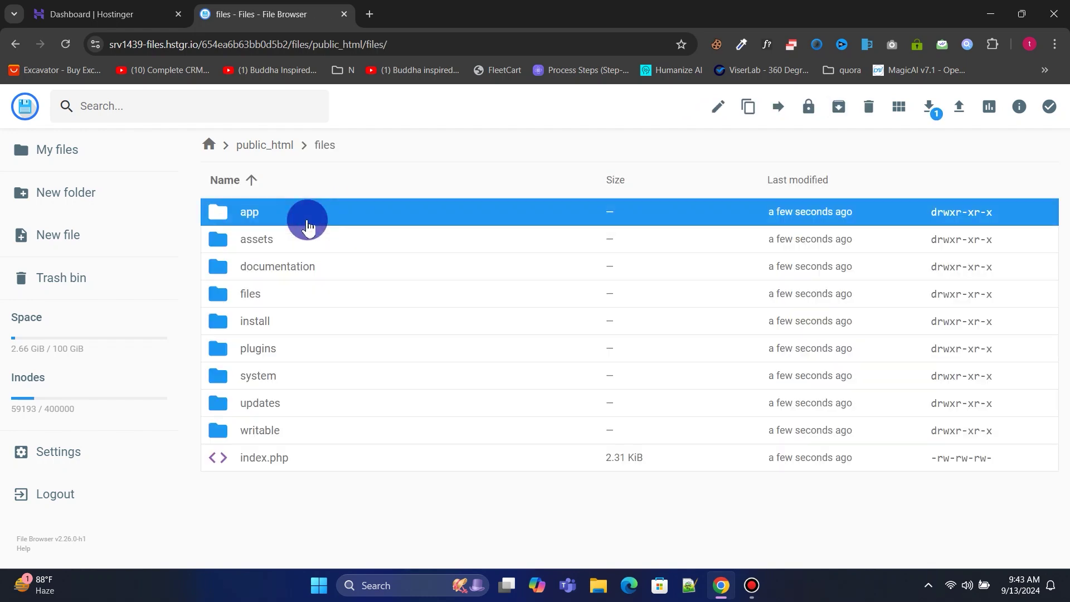
pyautogui.hotkey('ctrl', 'a')
pyautogui.click(808, 107)
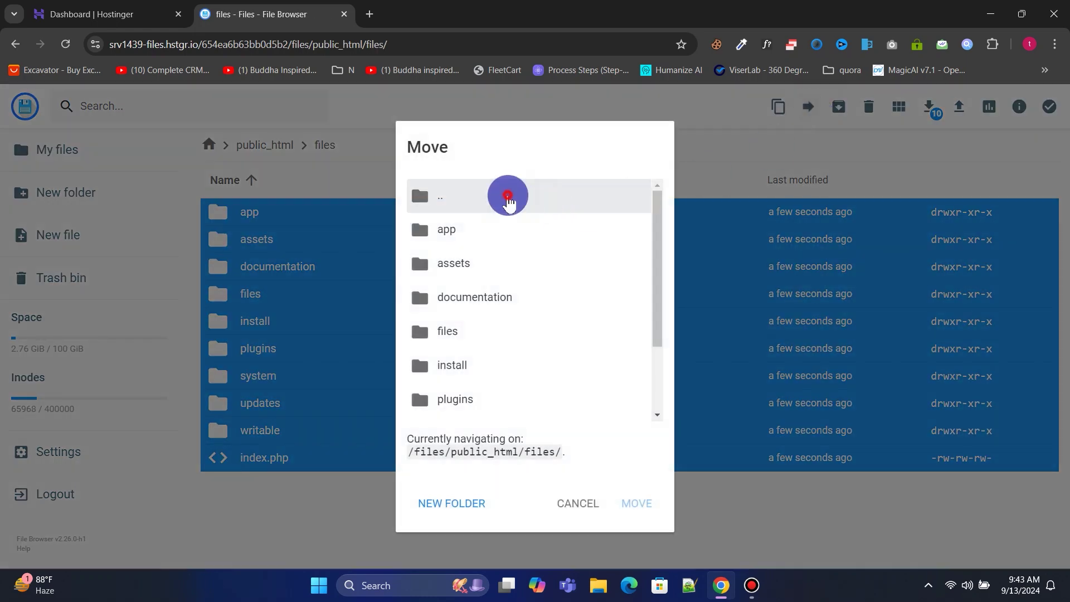
pyautogui.doubleClick(508, 196)
pyautogui.moveTo(538, 360); pyautogui.dragTo(648, 359)
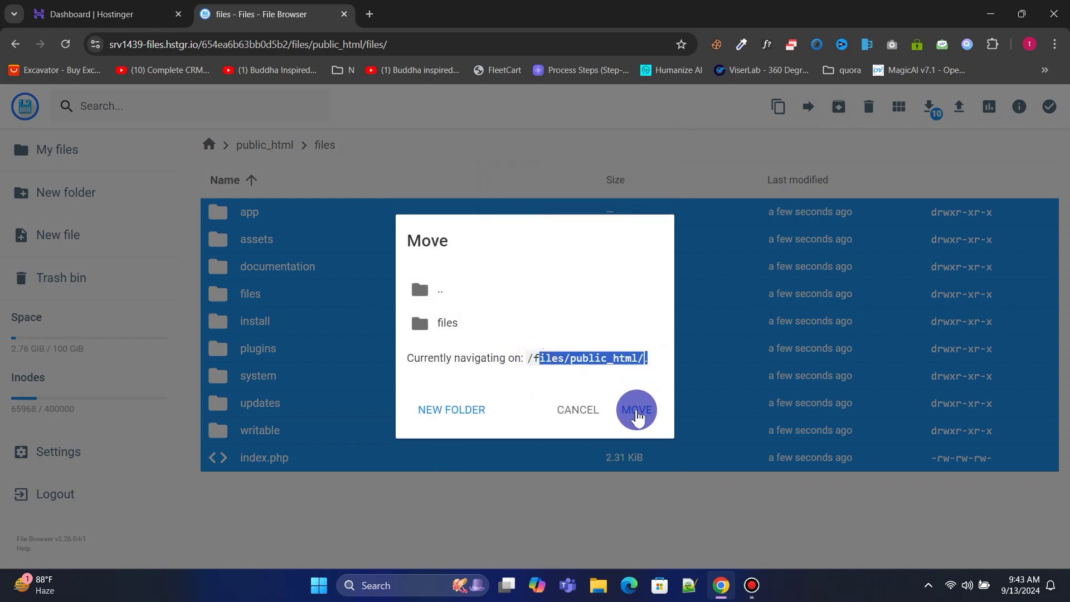
pyautogui.click(639, 411)
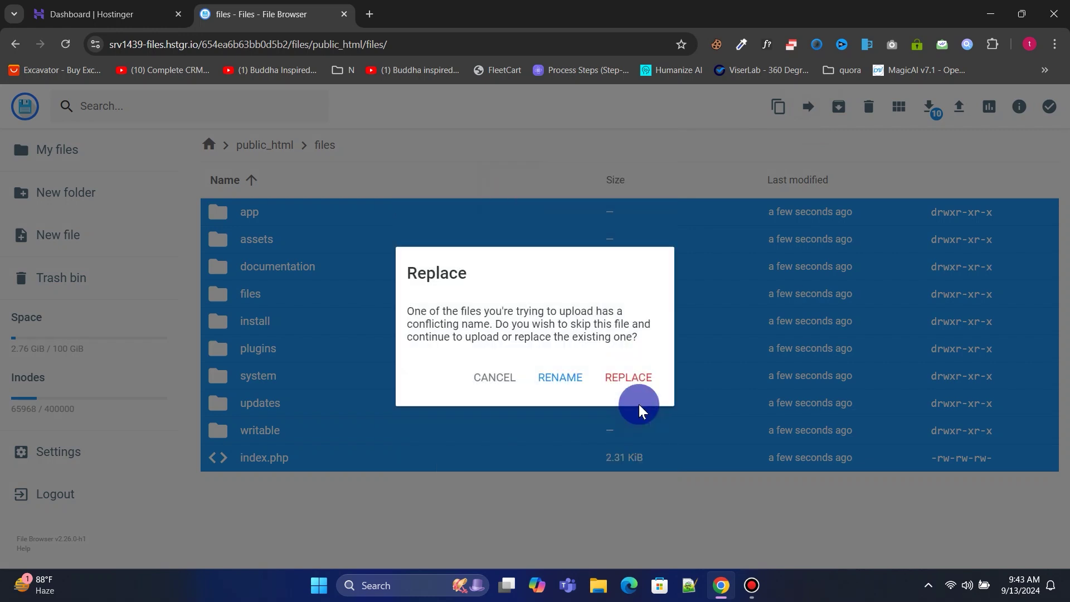
pyautogui.click(630, 380)
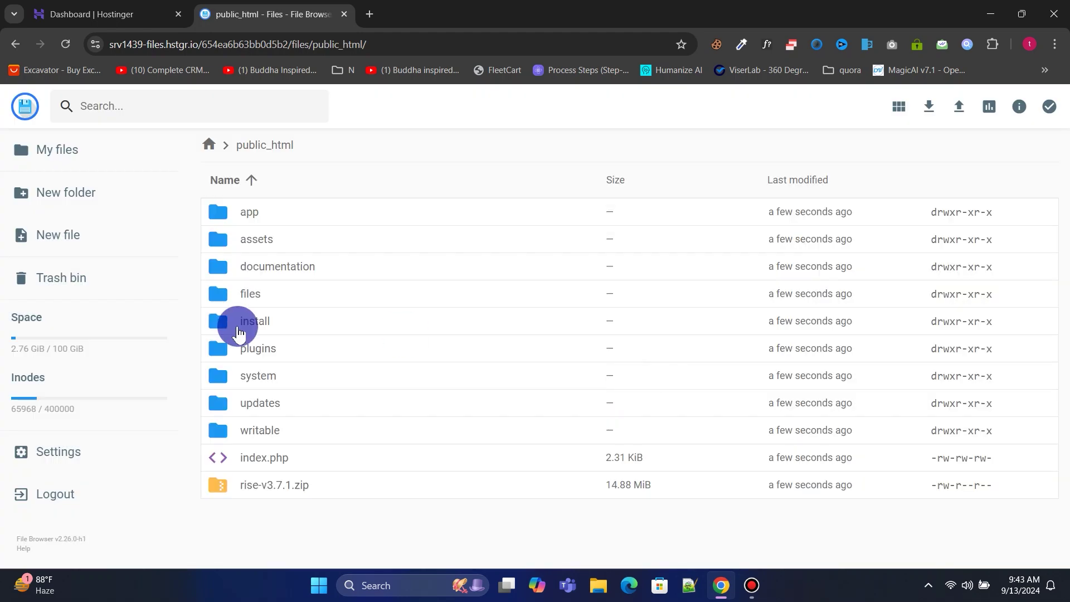
pyautogui.click(369, 14)
pyautogui.write('brand')
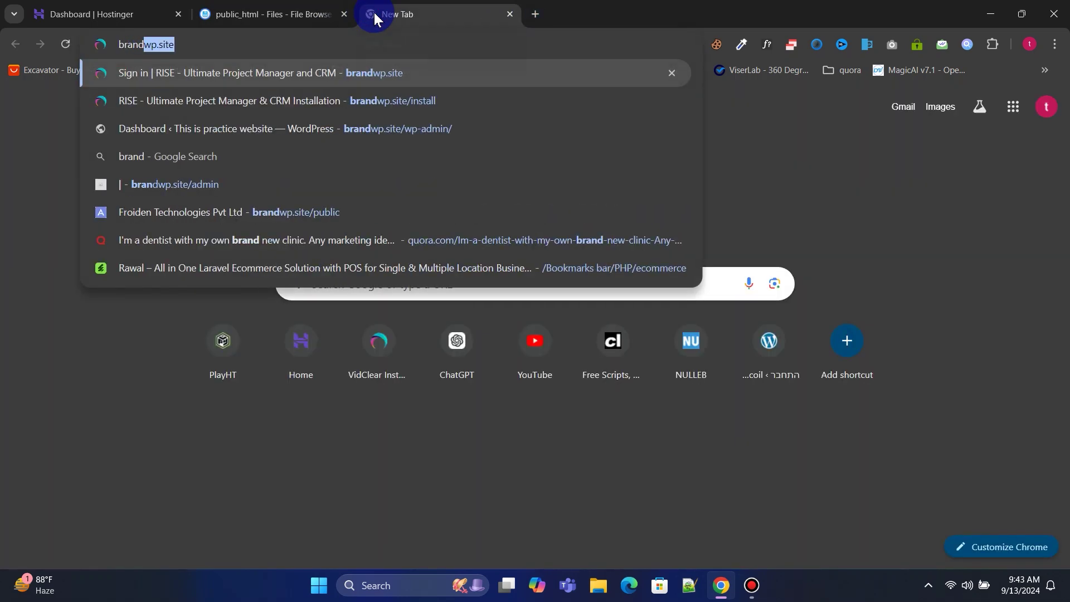
pyautogui.write('wp.site/instal')
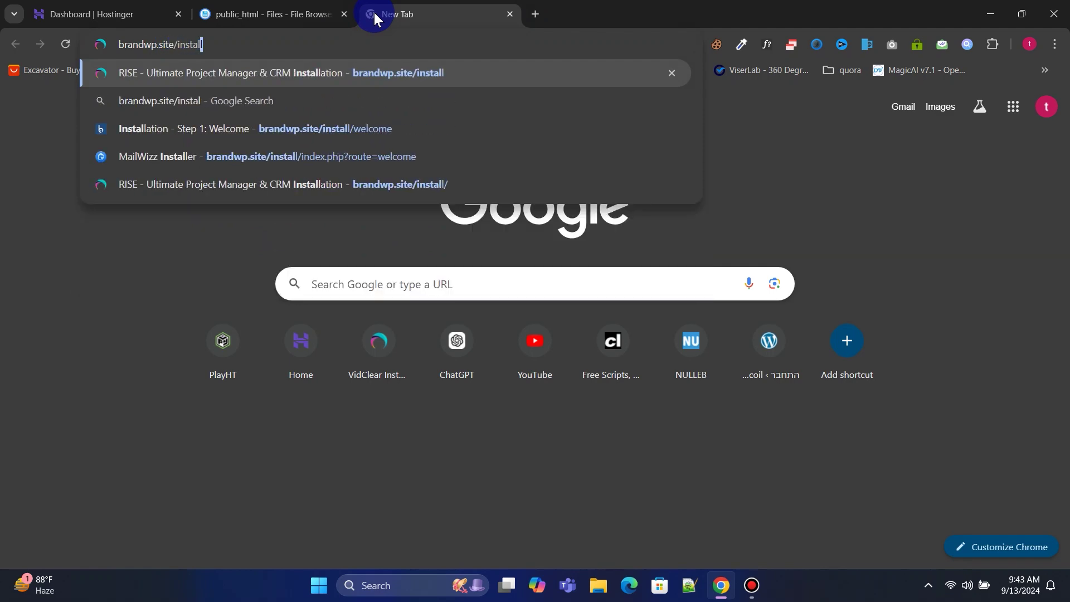
# Load the RISE installer at brandwp.site and proceed past the requirement checks to database setup.
pyautogui.press('Return')
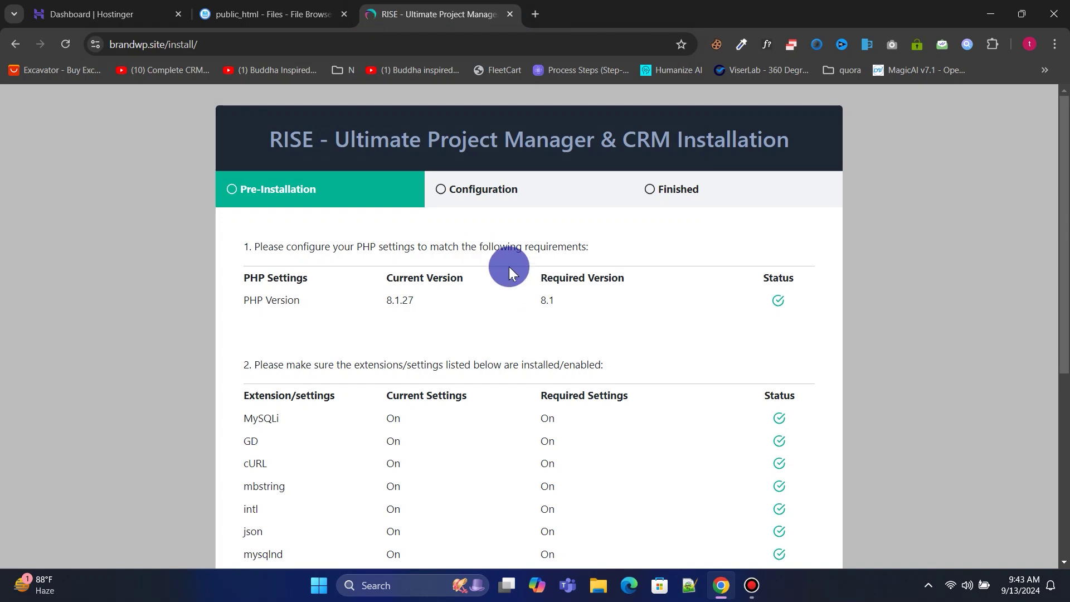
pyautogui.scroll(-5, 550, 302)
pyautogui.scroll(5, 551, 303)
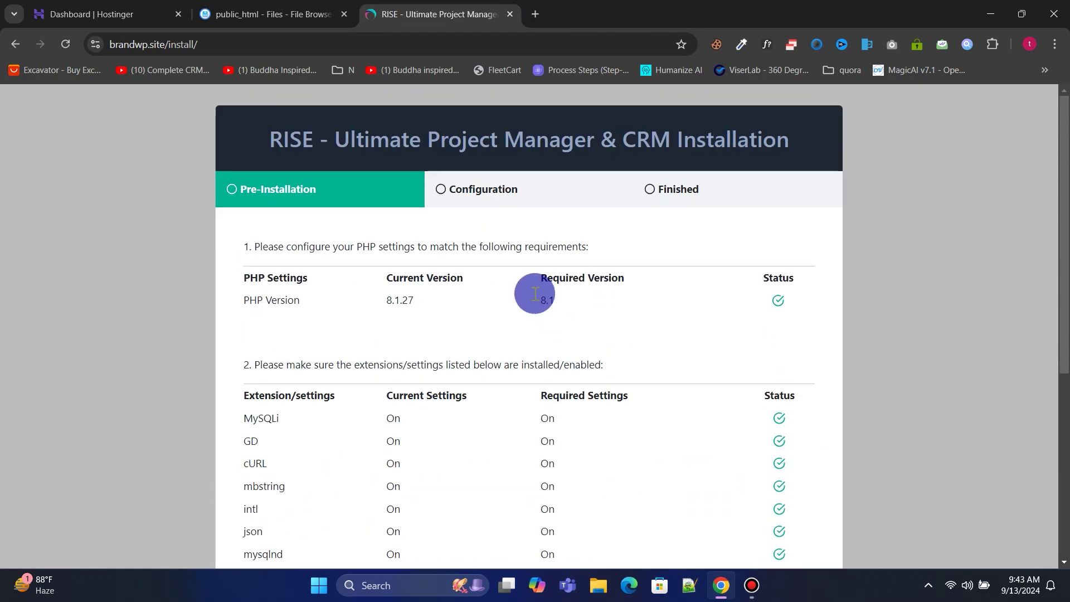
pyautogui.scroll(-5, 488, 263)
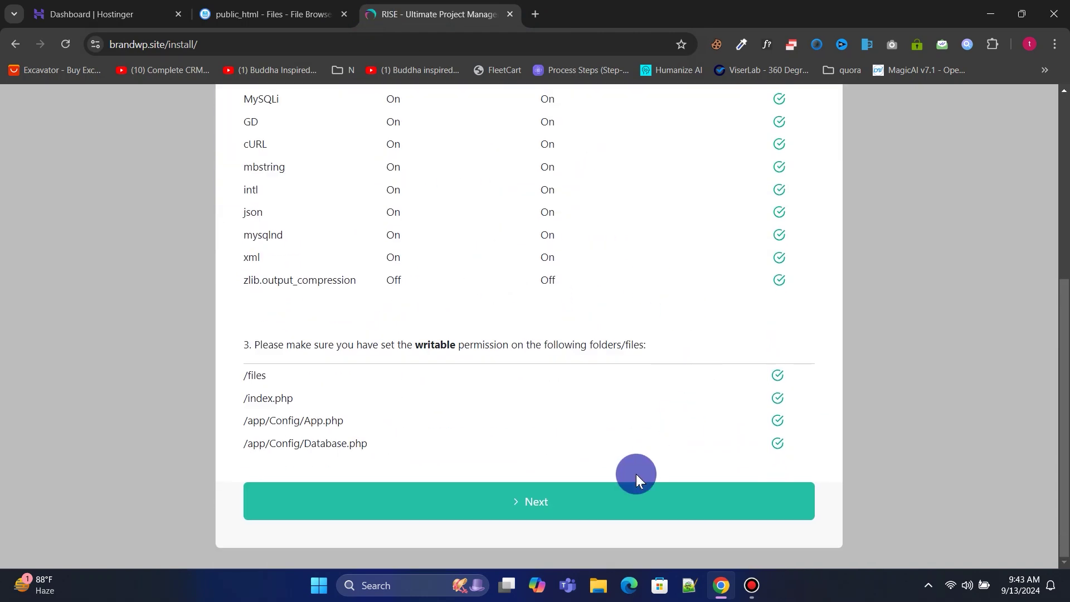
pyautogui.click(593, 504)
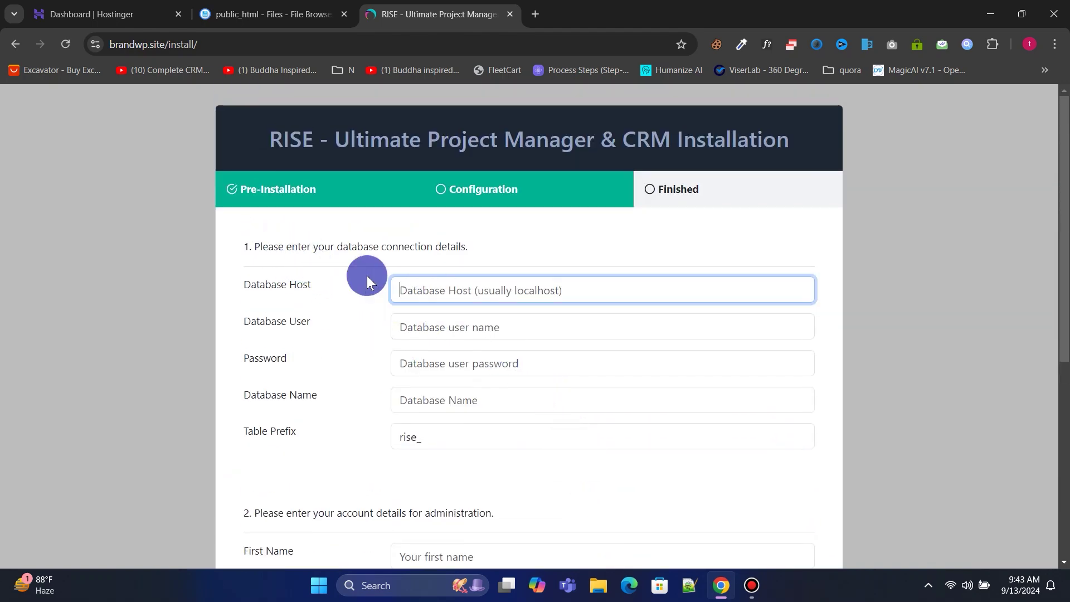
pyautogui.click(111, 1)
# Create the phpweb MySQL database with user phpwebuser and a password, then select its name.
pyautogui.scroll(-2, 112, 351)
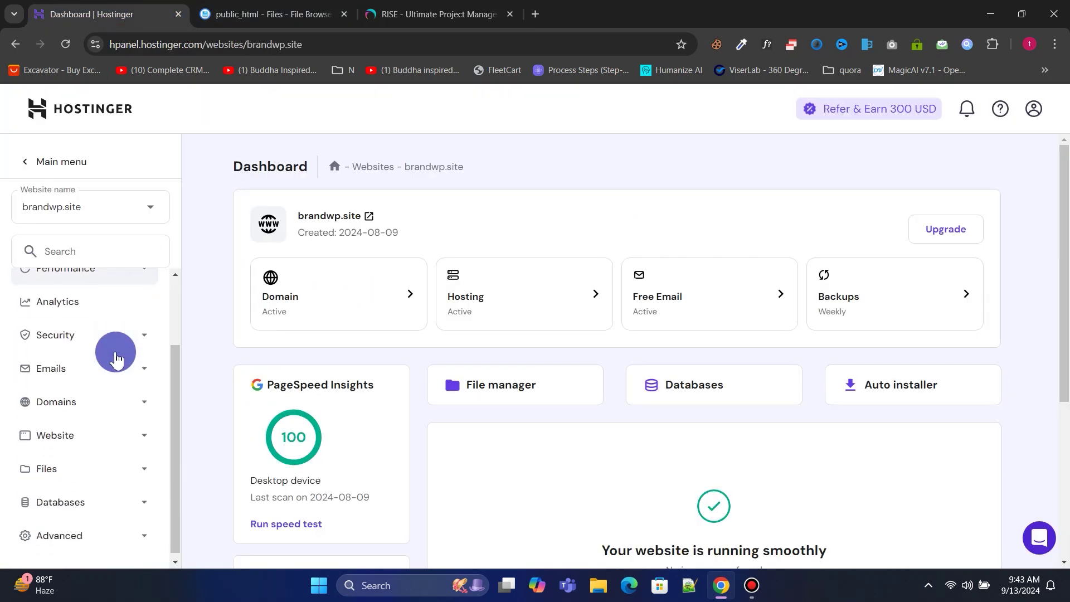
pyautogui.click(93, 509)
pyautogui.click(77, 535)
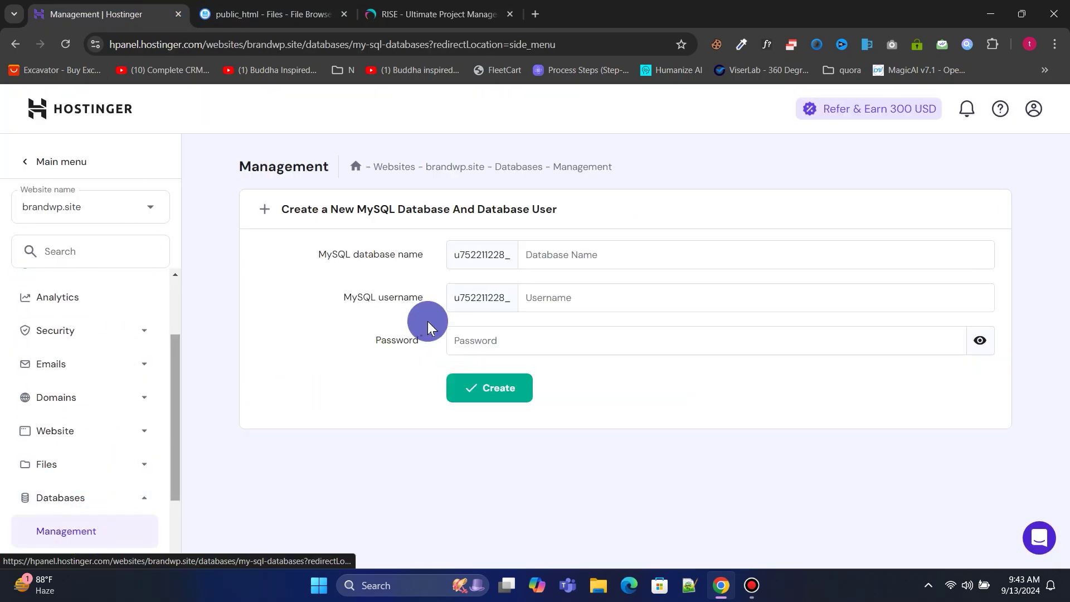
pyautogui.click(599, 253)
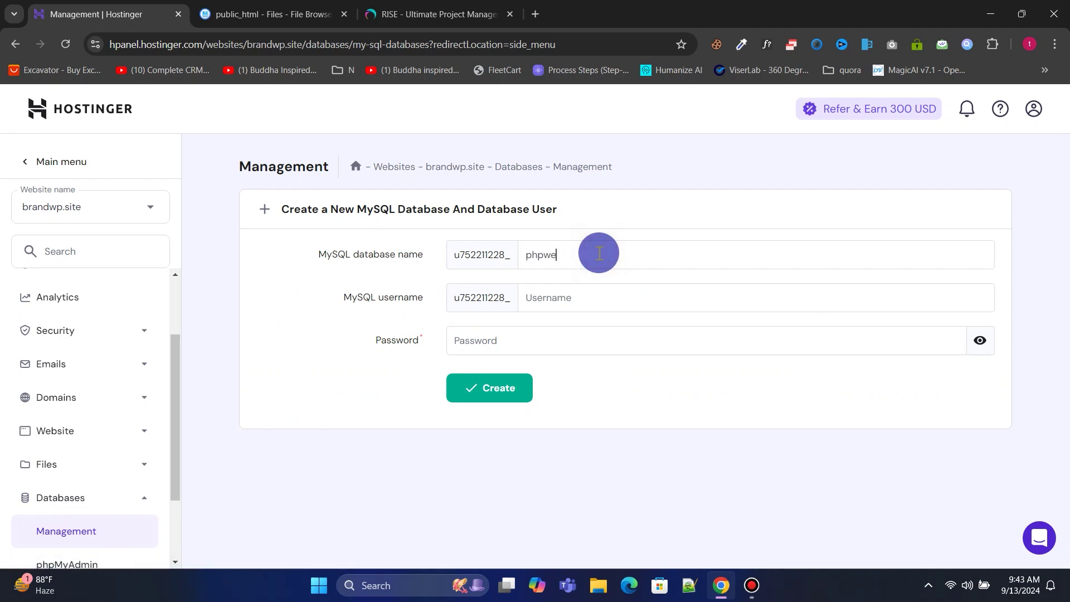
pyautogui.click(597, 301)
pyautogui.write('phpwebuser')
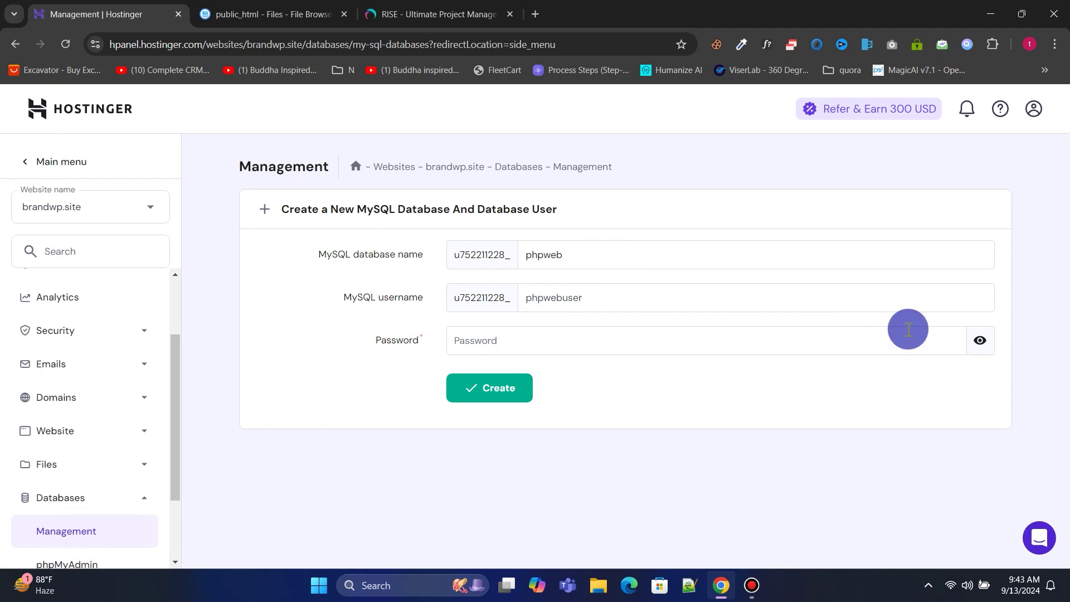
pyautogui.click(979, 341)
pyautogui.click(783, 342)
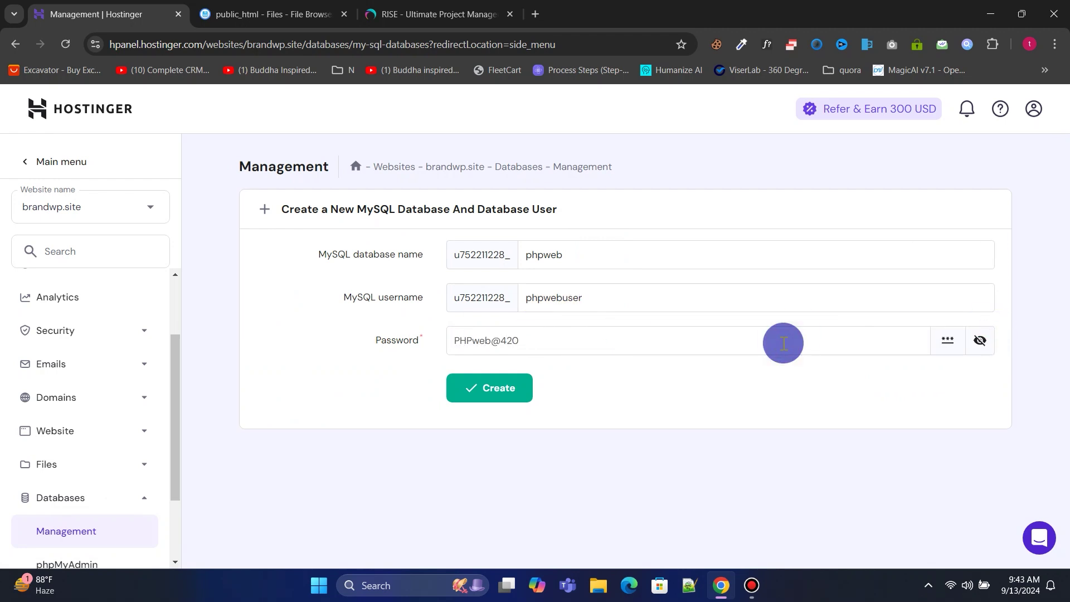
pyautogui.click(502, 389)
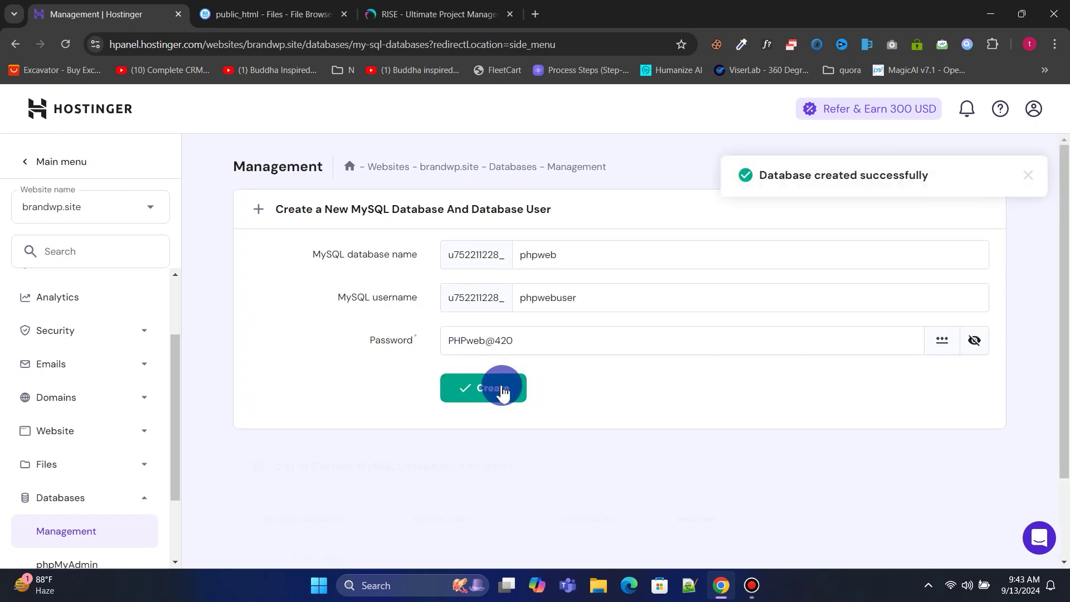
pyautogui.scroll(-2, 502, 390)
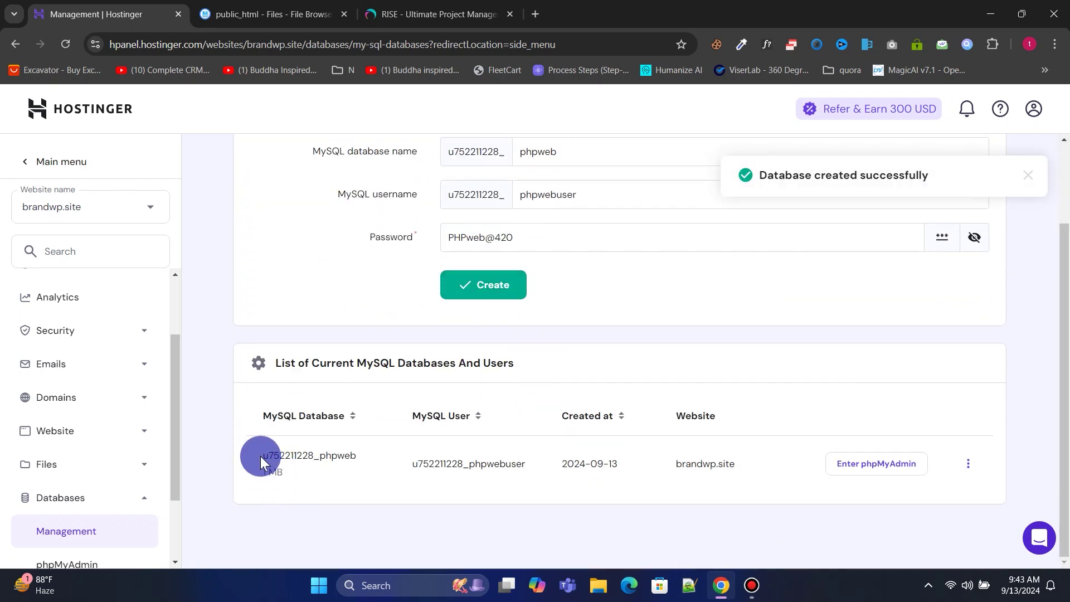
pyautogui.moveTo(261, 461); pyautogui.dragTo(330, 456)
# Copy the MySQL database name from hPanel into the installer's Database Name field.
pyautogui.rightClick(343, 461)
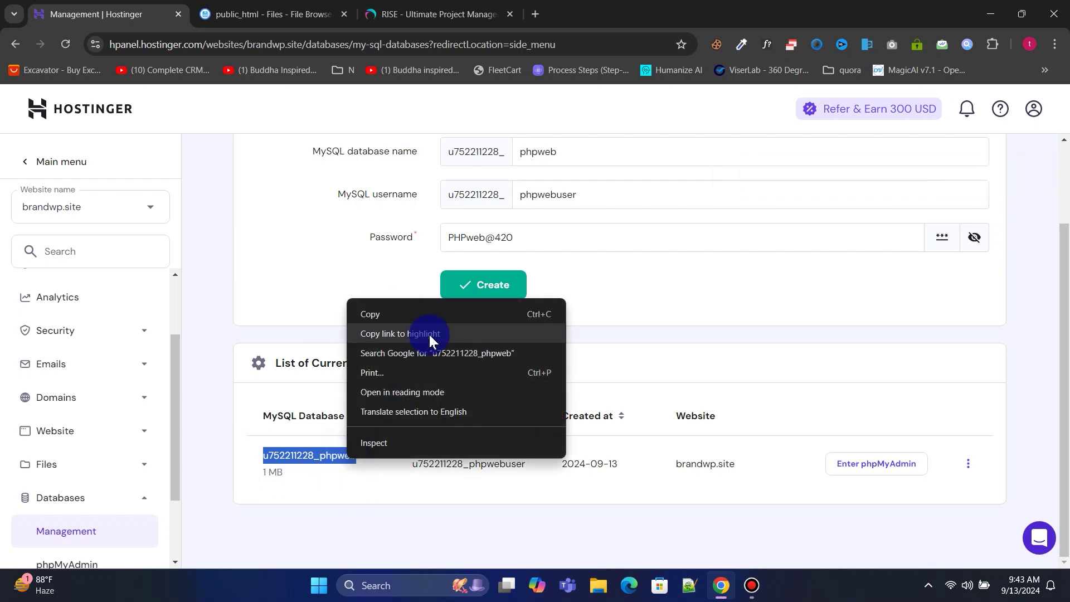
pyautogui.click(423, 316)
pyautogui.click(433, 10)
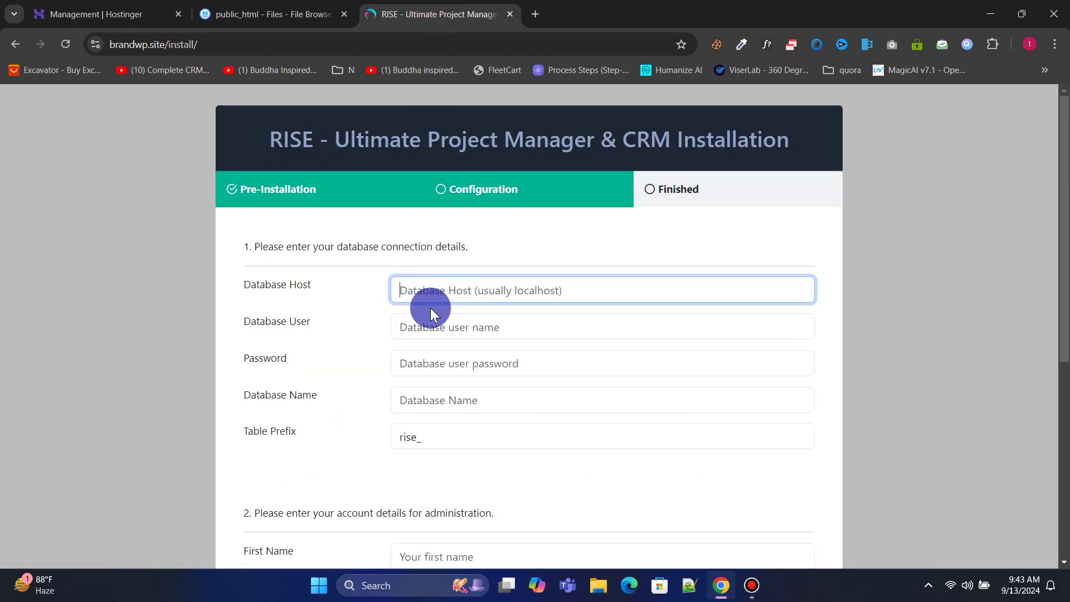
pyautogui.rightClick(430, 393)
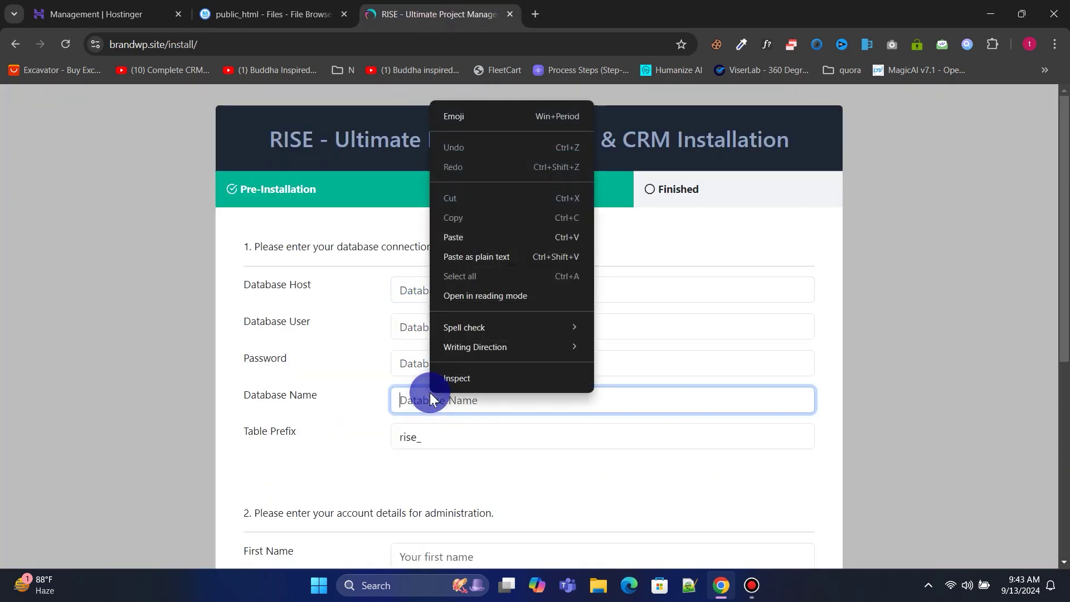
pyautogui.click(473, 237)
# Copy the MySQL user name from hPanel into the installer's Database User field.
pyautogui.click(111, 14)
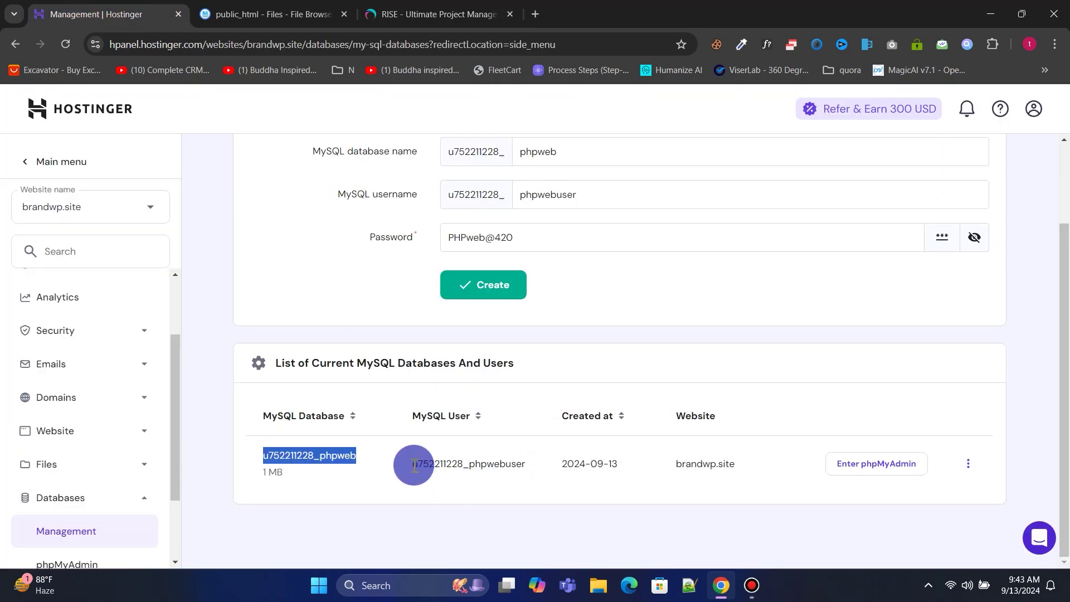
pyautogui.moveTo(414, 466); pyautogui.dragTo(534, 460)
pyautogui.rightClick(508, 463)
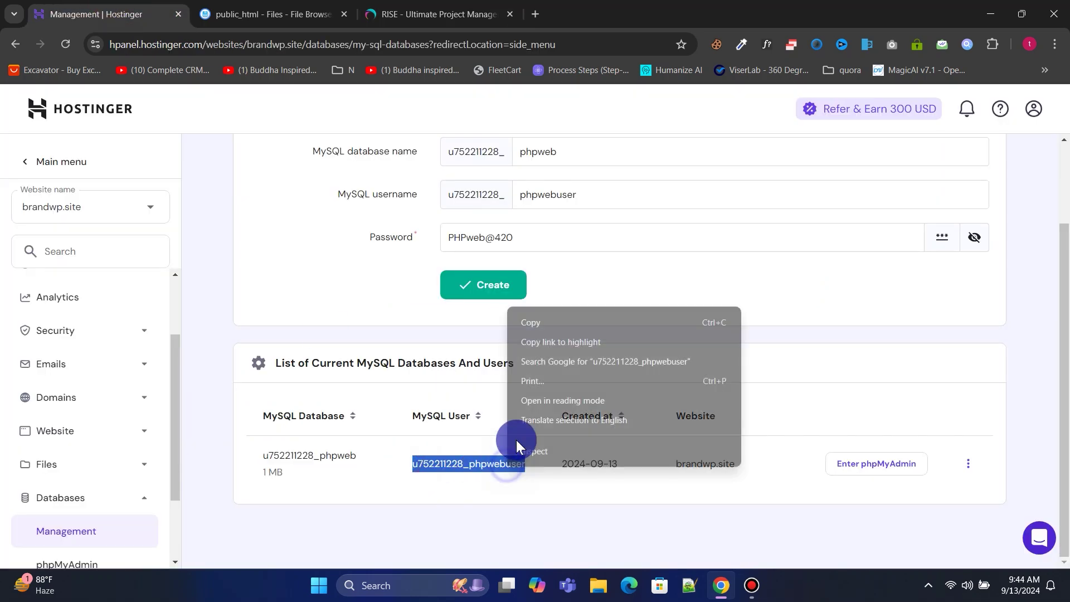
pyautogui.click(548, 324)
pyautogui.click(479, 14)
pyautogui.click(441, 319)
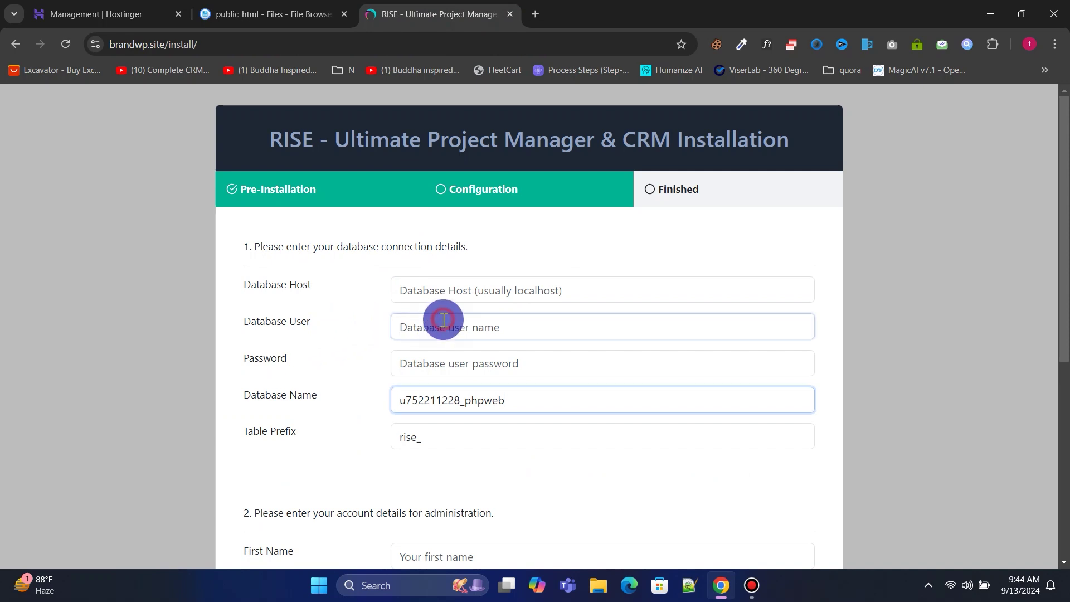
pyautogui.rightClick(446, 320)
pyautogui.click(475, 182)
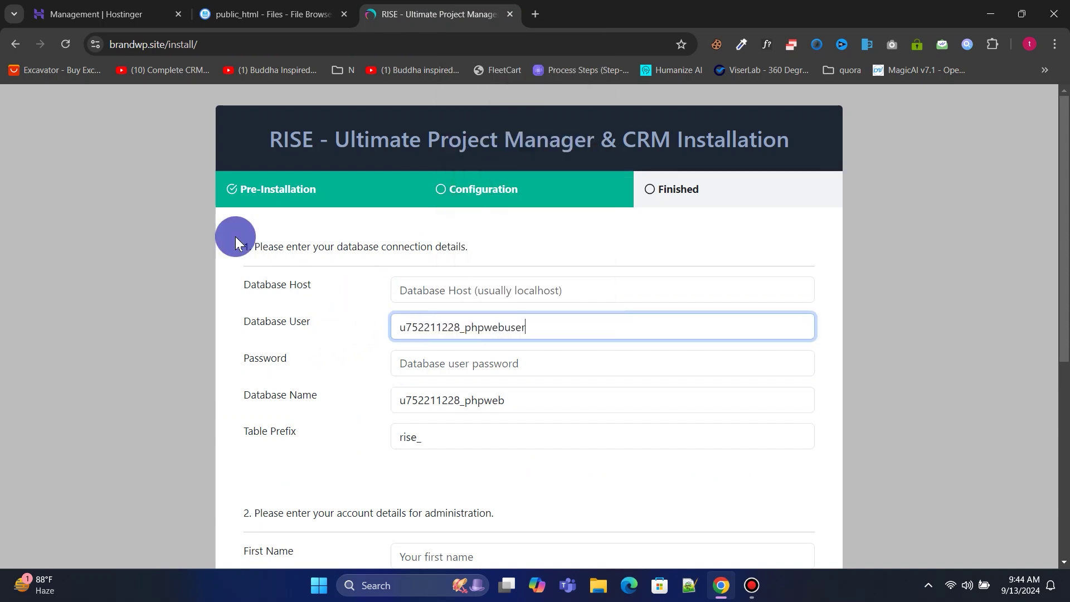
# Copy the database password from hPanel into the installer's Password field.
pyautogui.click(84, 12)
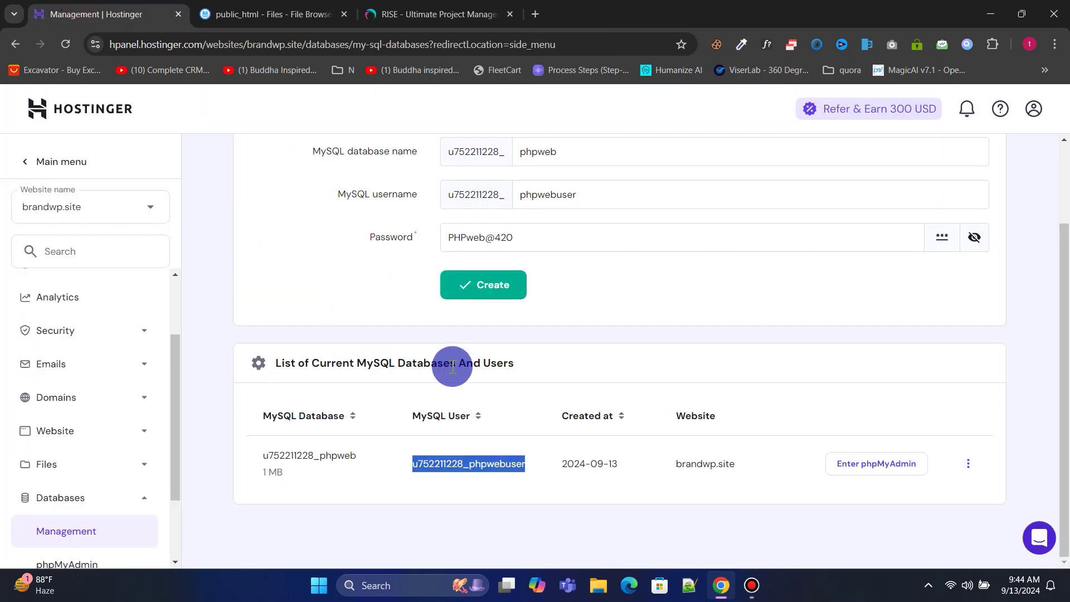
pyautogui.rightClick(471, 237)
pyautogui.click(497, 312)
pyautogui.click(440, 13)
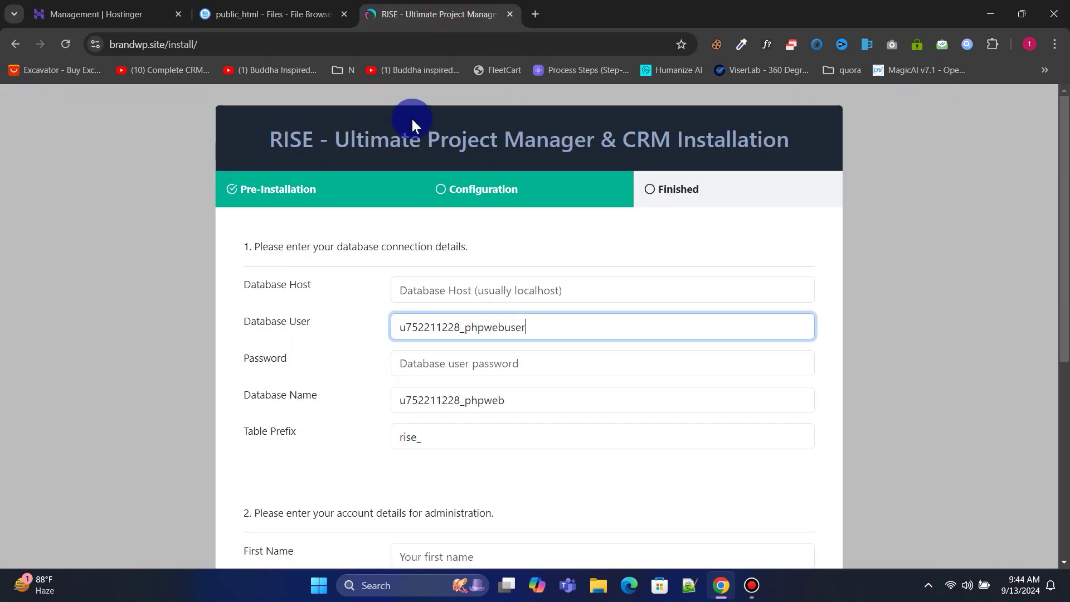
pyautogui.click(440, 368)
pyautogui.rightClick(439, 368)
pyautogui.click(459, 226)
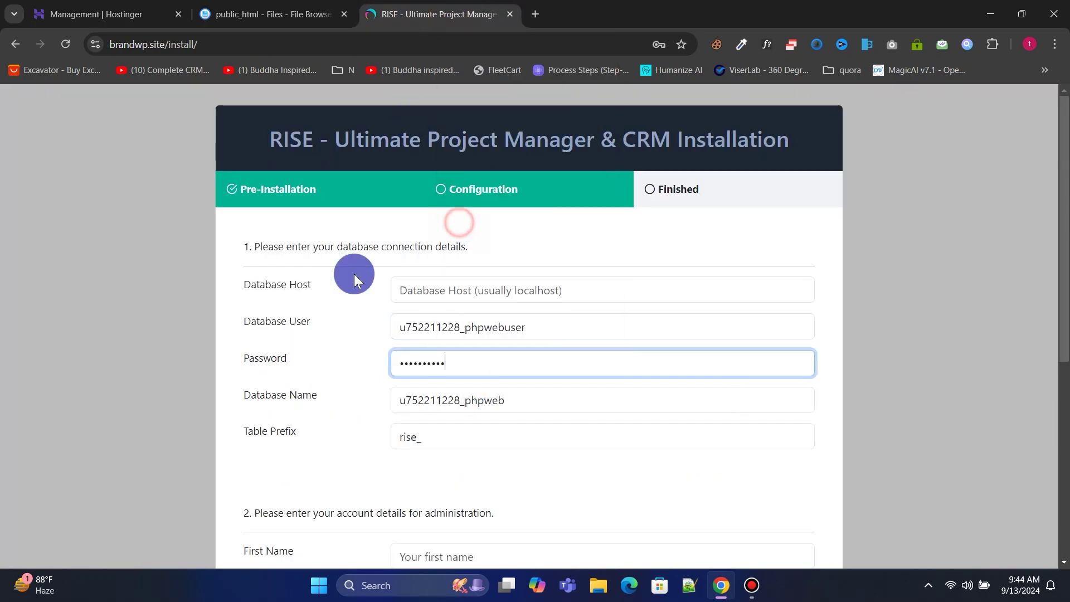
# Set the Database Host to localhost.
pyautogui.click(423, 289)
pyautogui.write('local')
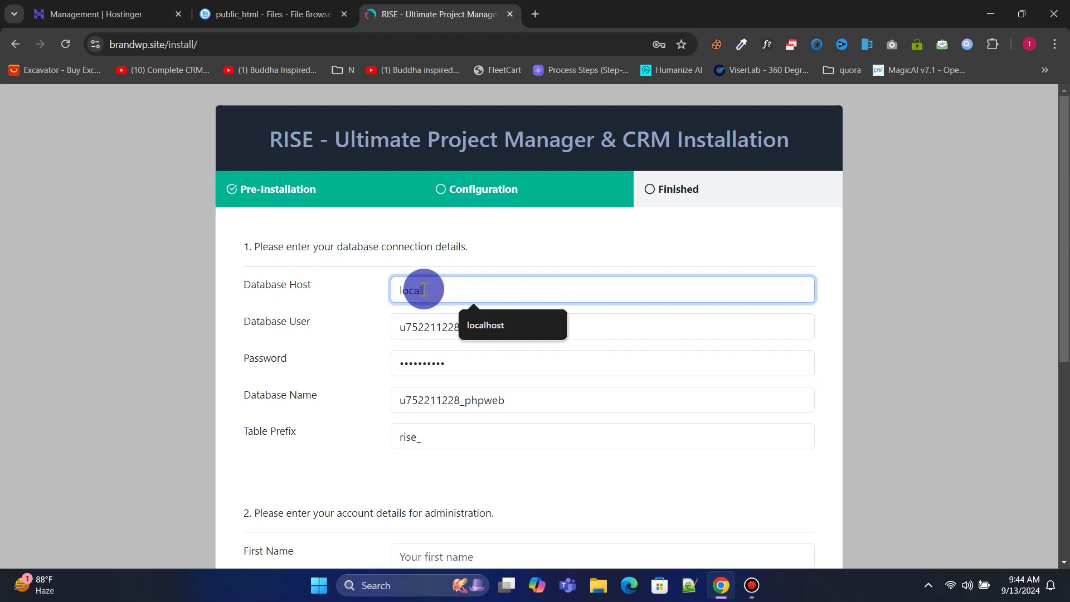
pyautogui.write('host')
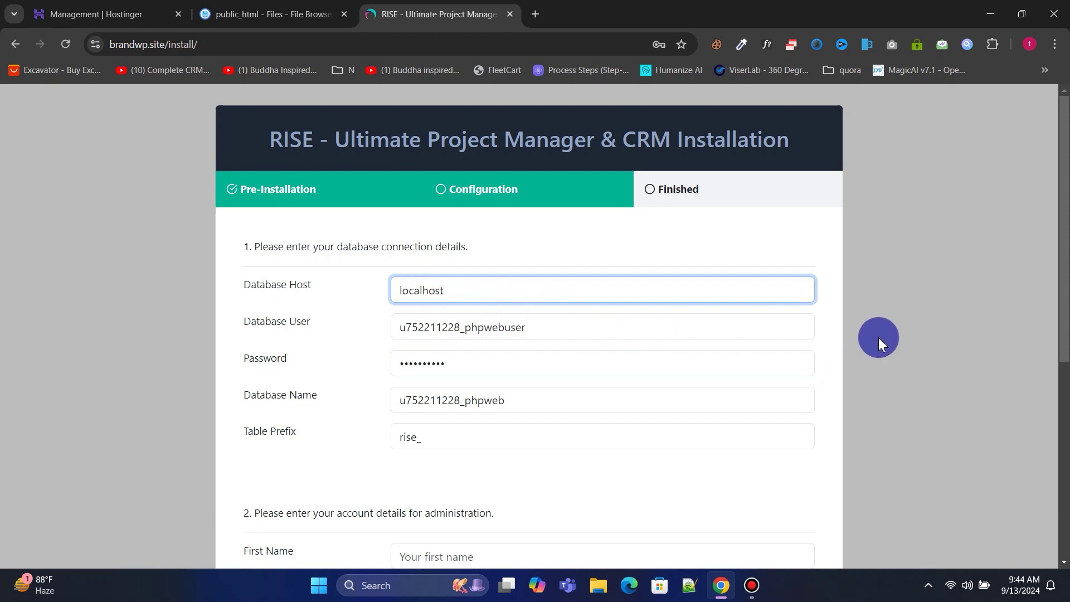
pyautogui.moveTo(1062, 312); pyautogui.dragTo(1064, 481)
pyautogui.click(466, 234)
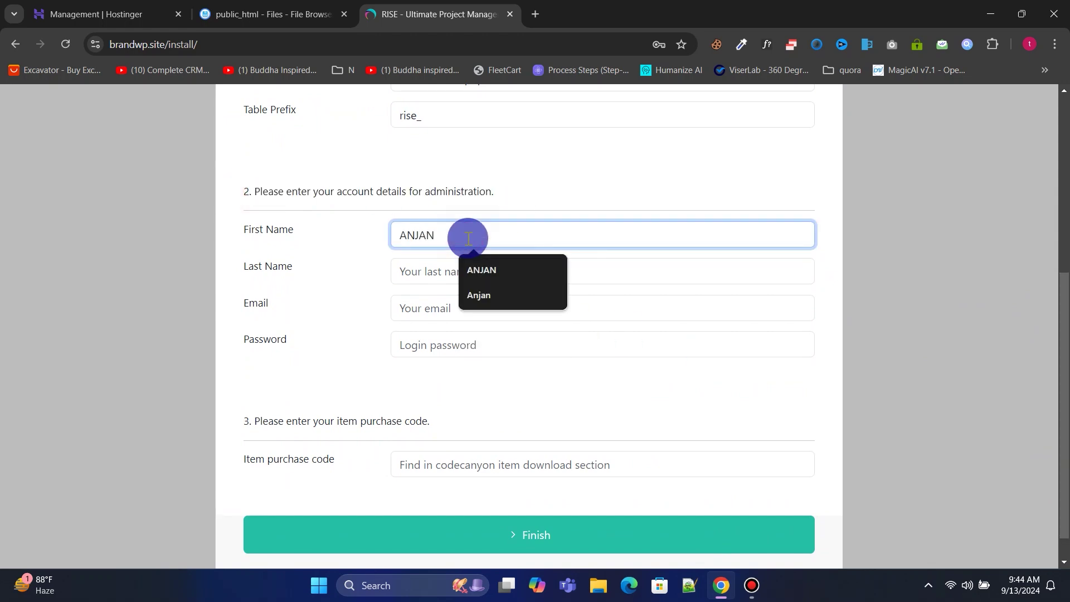
# Enter the admin's first and last name, saved e-mail address and account password.
pyautogui.click(463, 269)
pyautogui.click(440, 301)
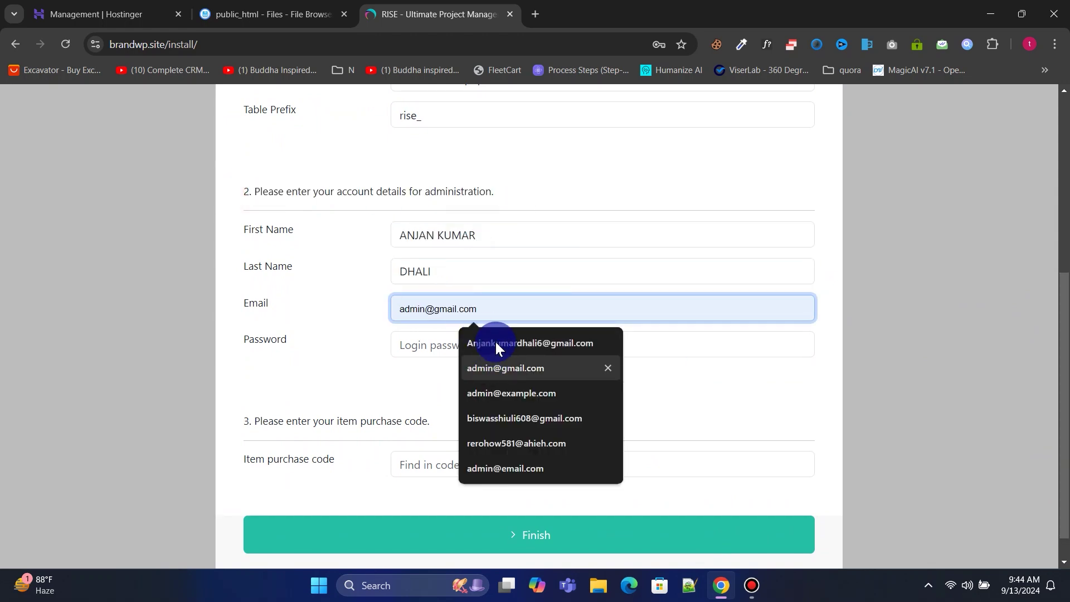
pyautogui.click(496, 342)
pyautogui.click(443, 350)
pyautogui.write('*****')
# Fill in the item purchase code and finish the installation.
pyautogui.scroll(-1, 446, 401)
pyautogui.click(529, 432)
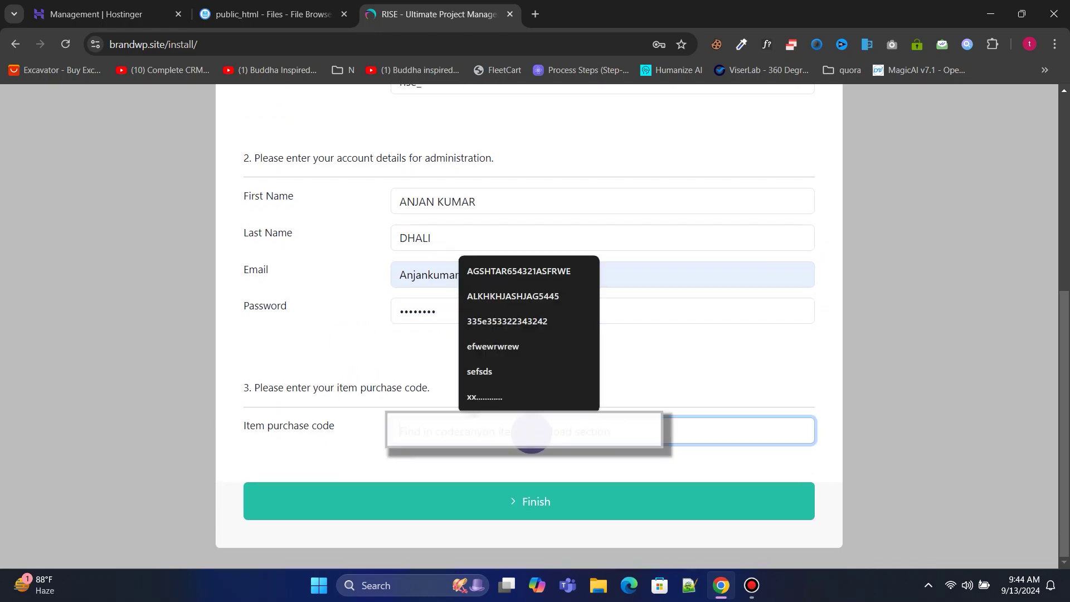
pyautogui.click(548, 510)
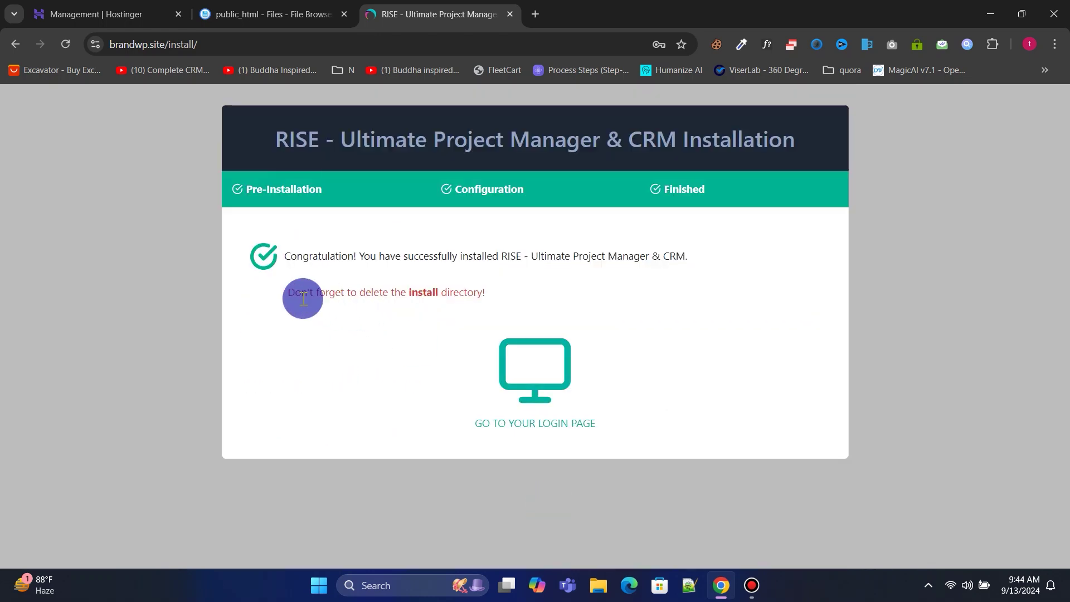
# Permanently delete the install folder from public_html in the server's File Browser.
pyautogui.moveTo(272, 293); pyautogui.dragTo(503, 295)
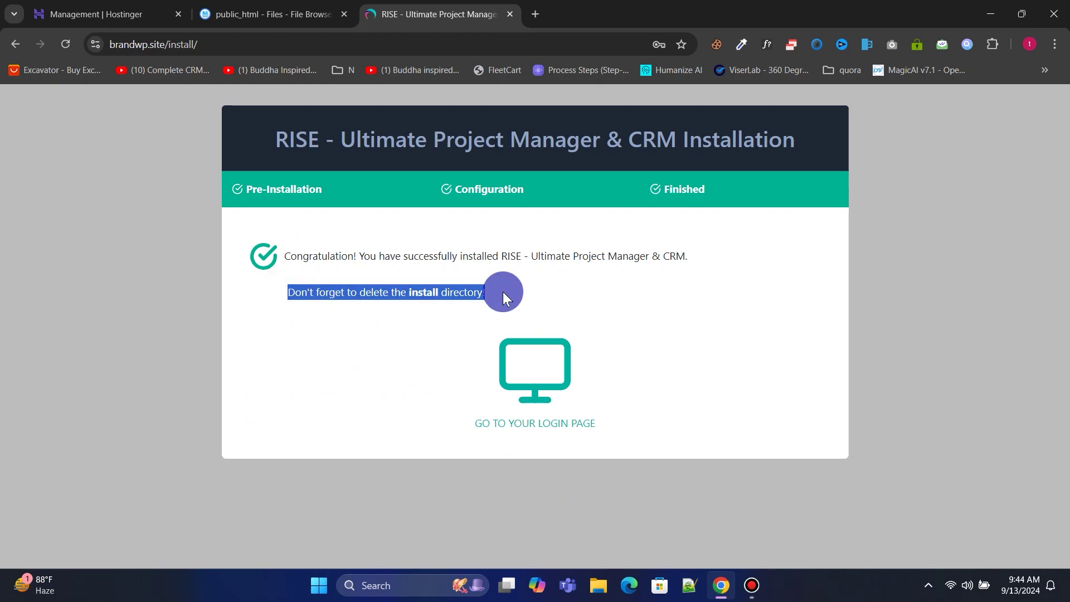
pyautogui.click(219, 1)
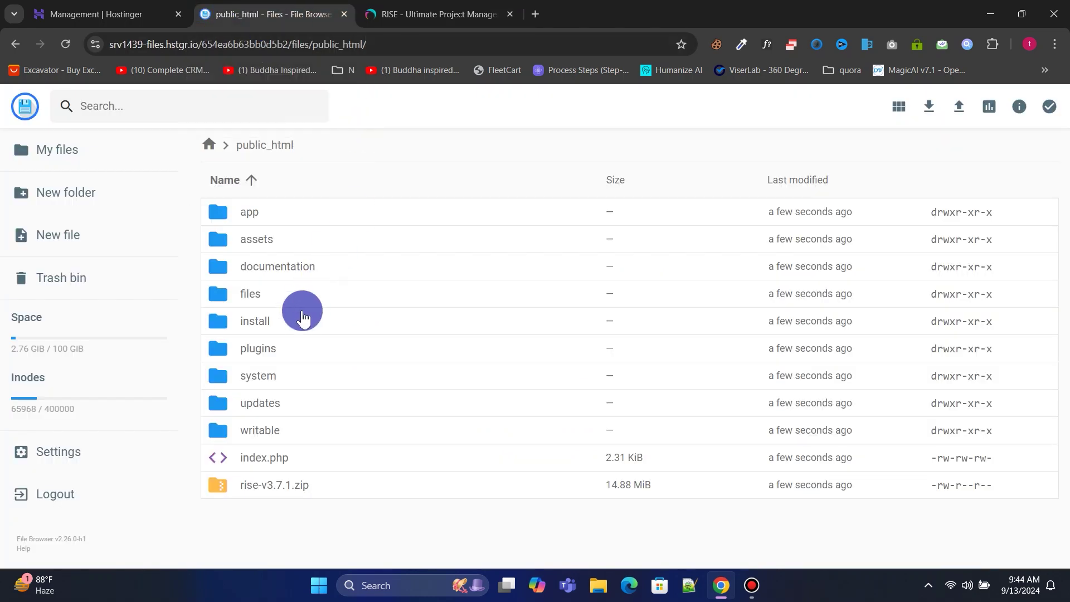
pyautogui.click(298, 320)
pyautogui.rightClick(298, 322)
pyautogui.click(342, 543)
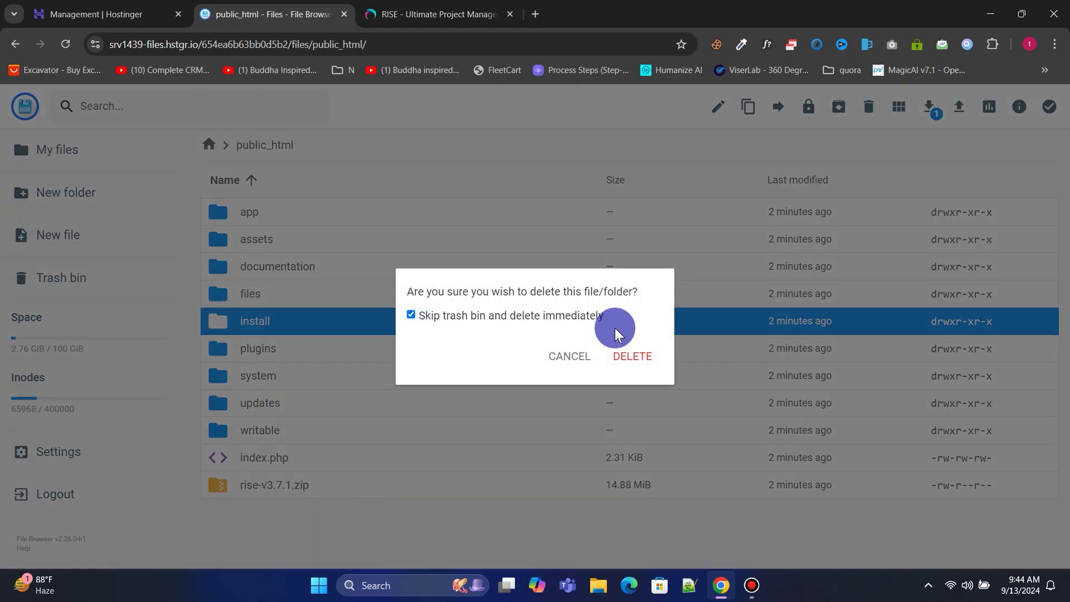
pyautogui.click(636, 359)
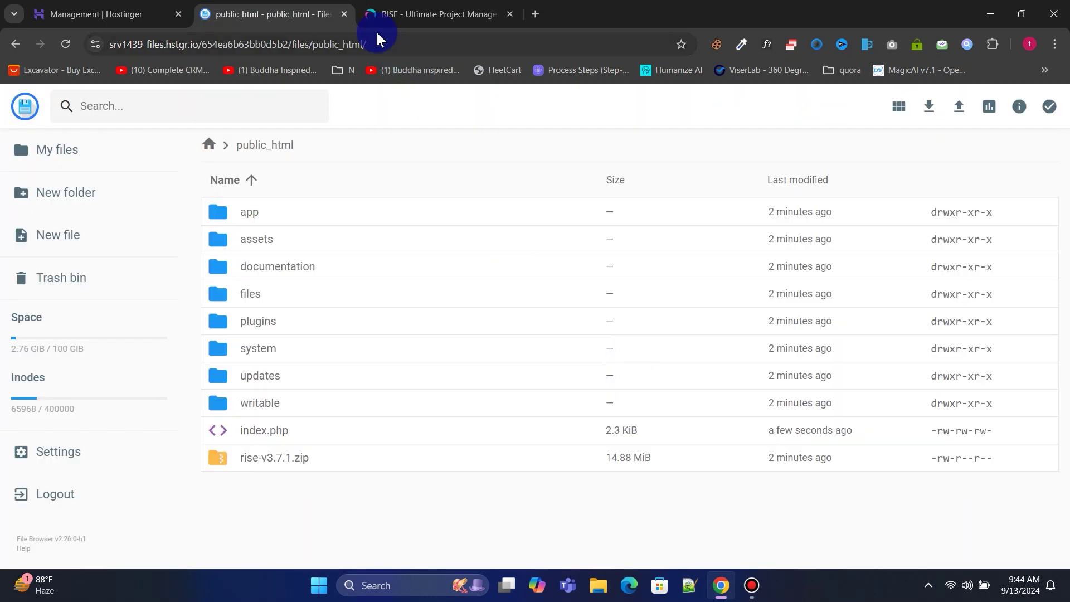
# Close the file browser and Hostinger tabs, returning to RISE's installation-finished page.
pyautogui.click(343, 14)
pyautogui.click(178, 14)
pyautogui.click(529, 412)
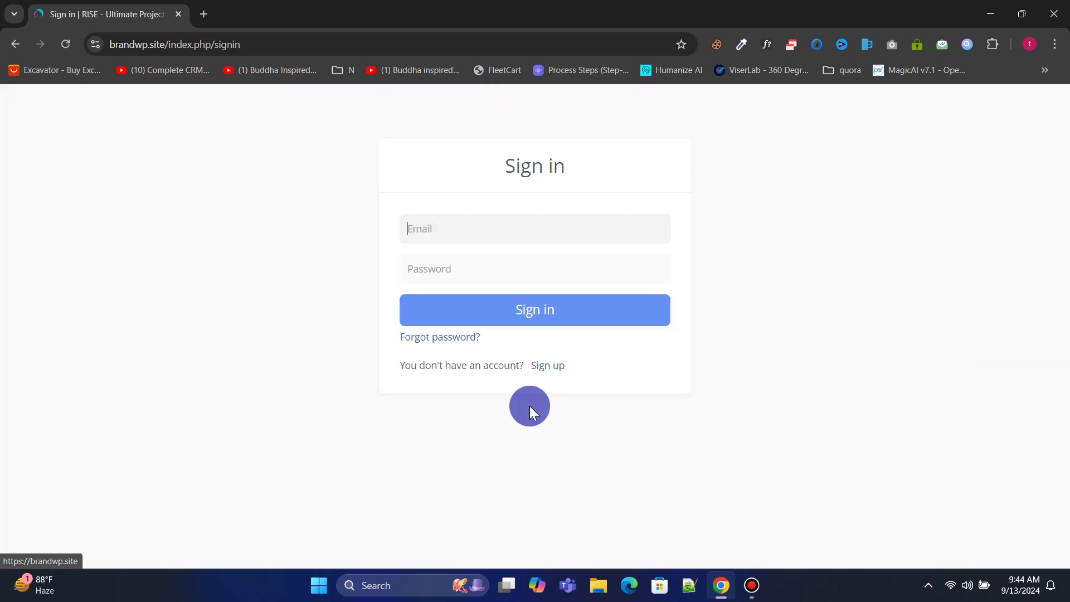
# Sign in with the saved admin e-mail and password, then look over the dashboard.
pyautogui.click(468, 220)
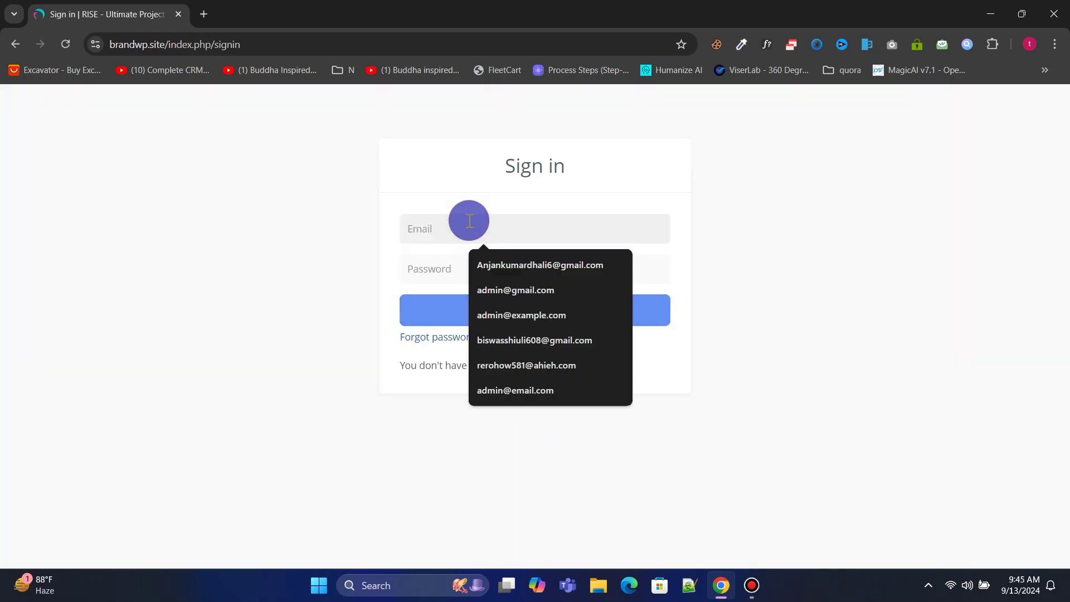
pyautogui.click(490, 265)
pyautogui.click(507, 266)
pyautogui.write('•••')
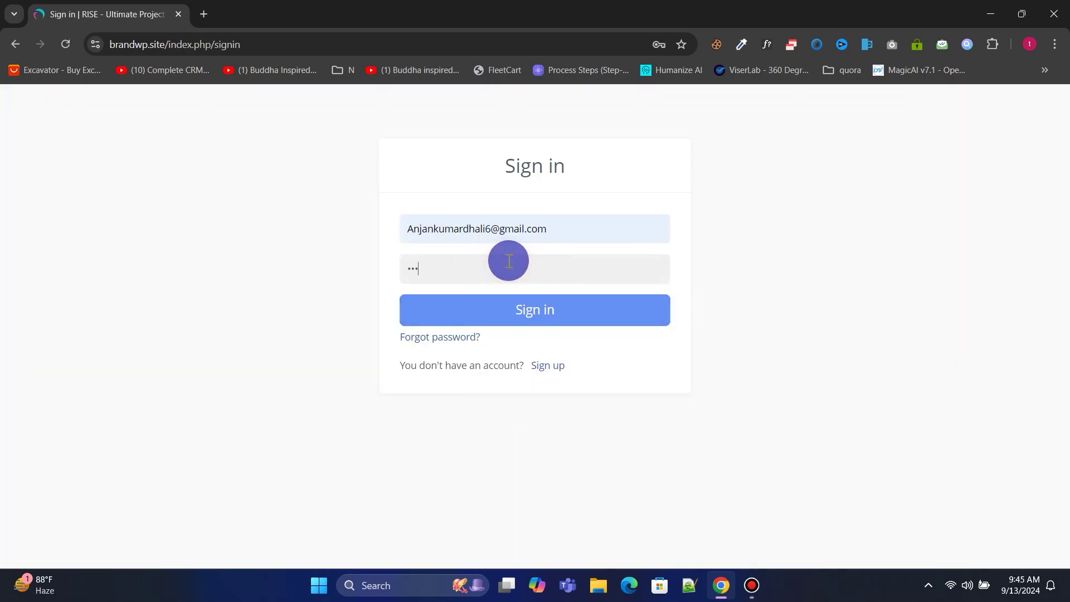
pyautogui.click(508, 311)
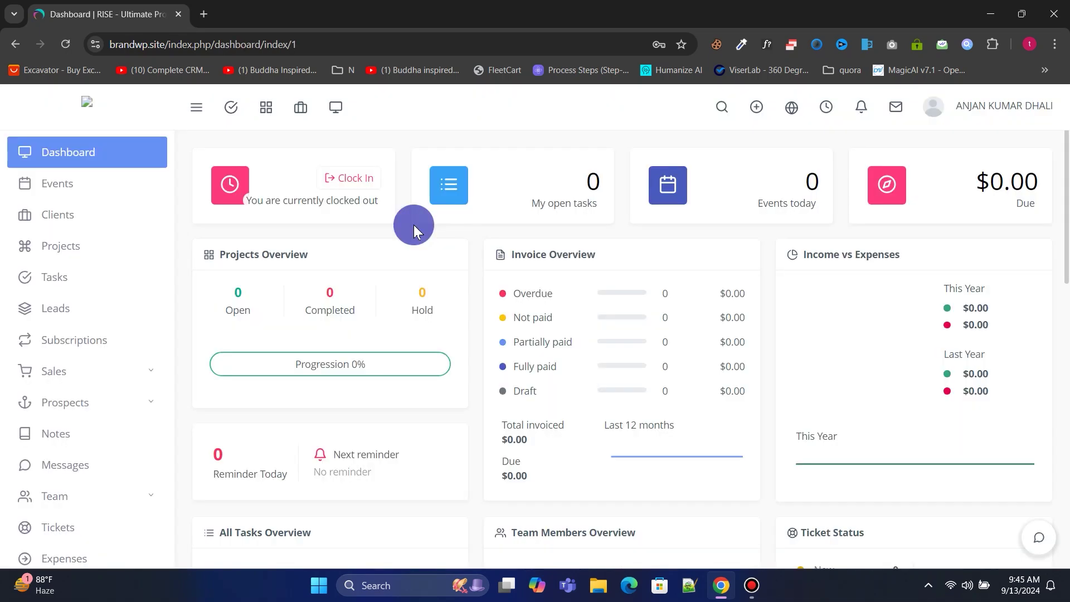
pyautogui.scroll(-12, 411, 260)
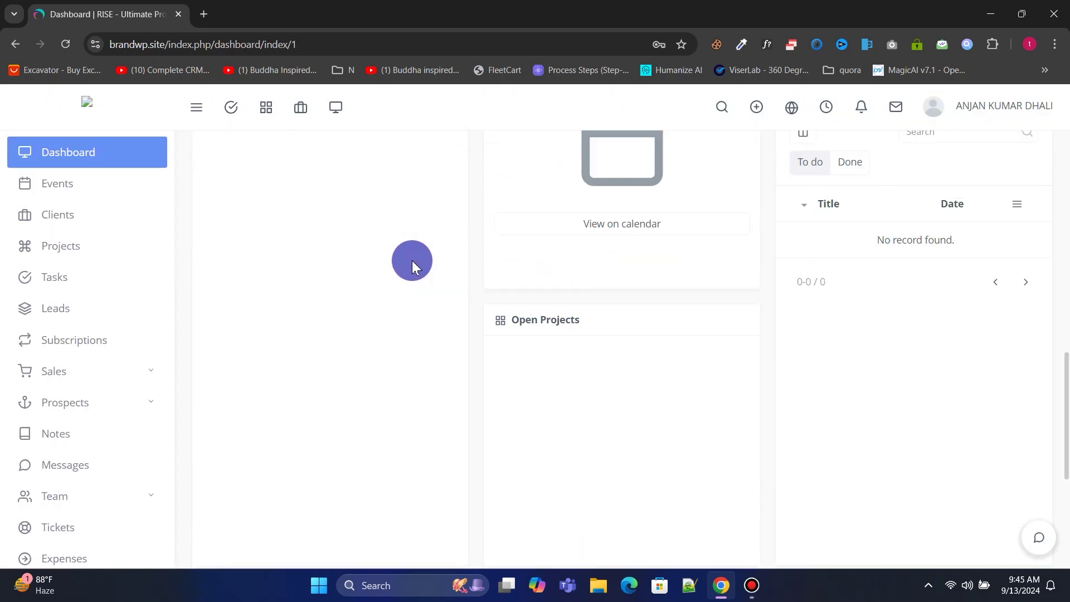
pyautogui.scroll(12, 412, 260)
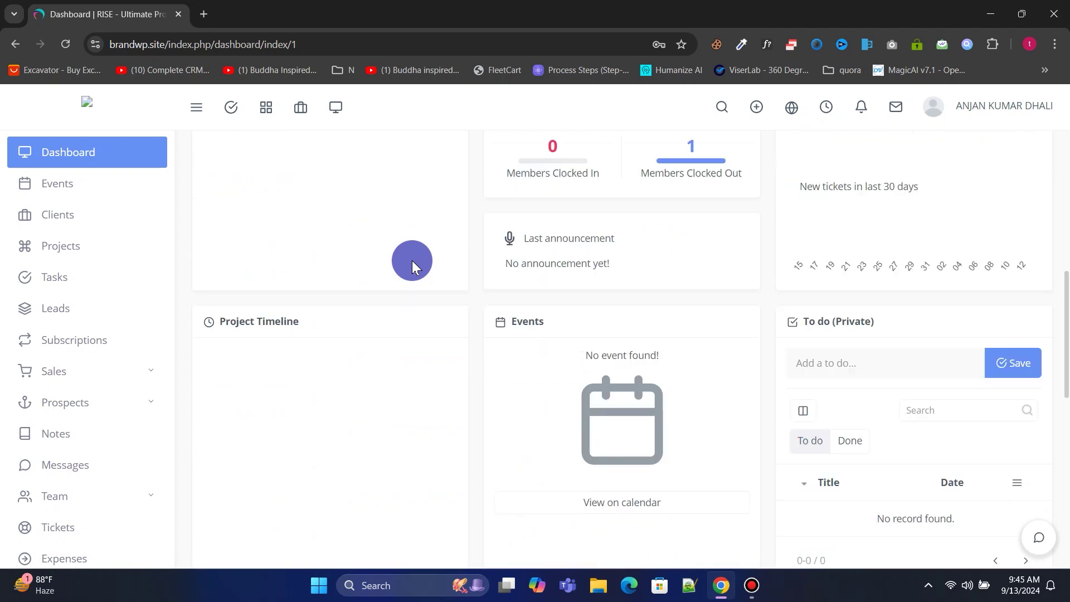
pyautogui.click(82, 184)
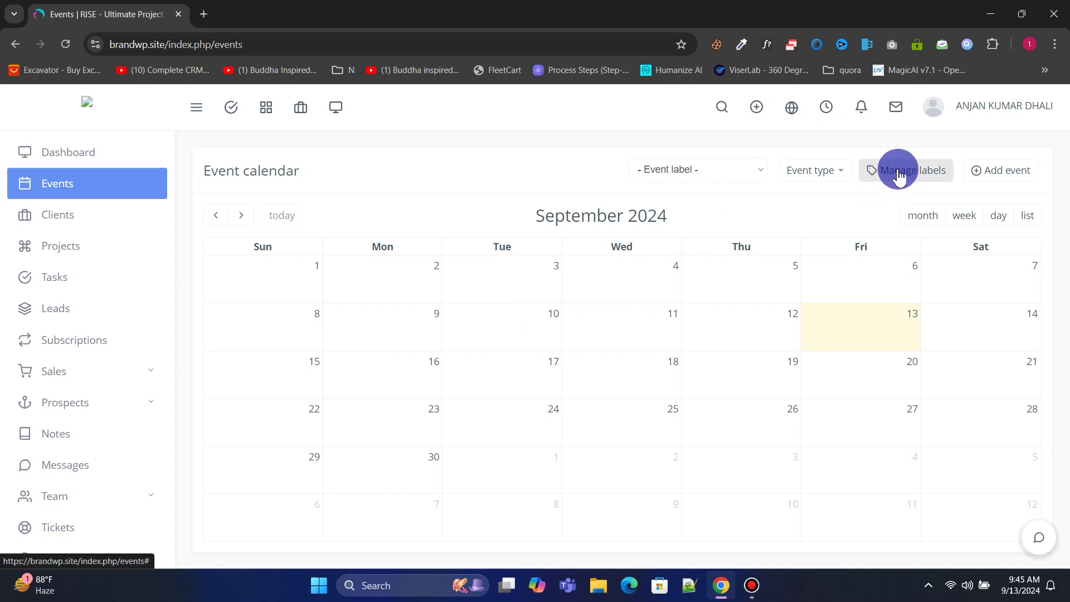
# Start a new event titled 'Meeting With Joe' beginning 14 September at 11.
pyautogui.click(998, 180)
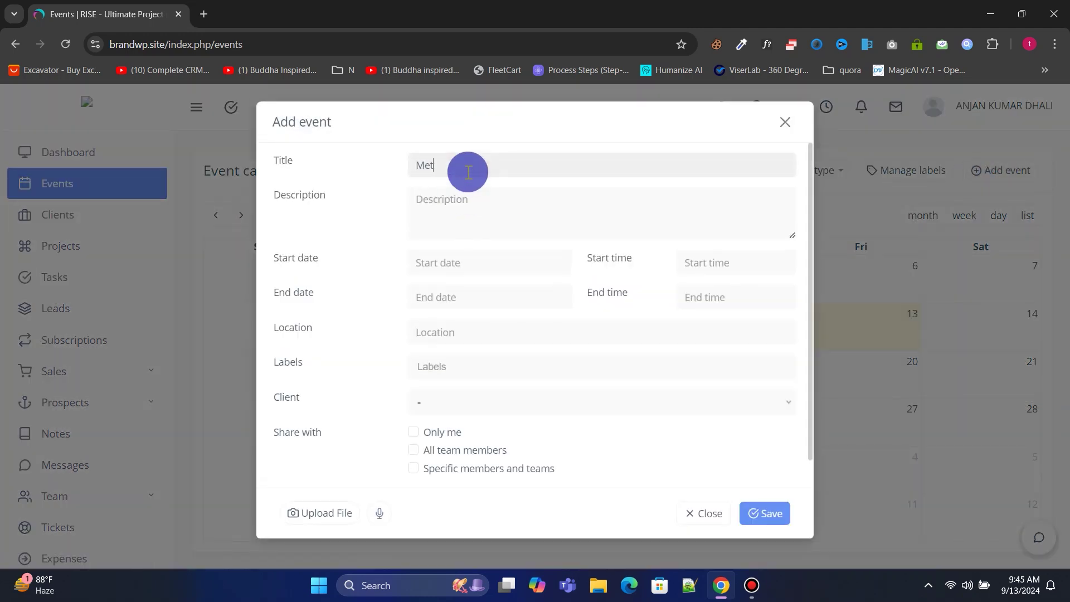
pyautogui.write('Meeting With Joe')
pyautogui.click(479, 203)
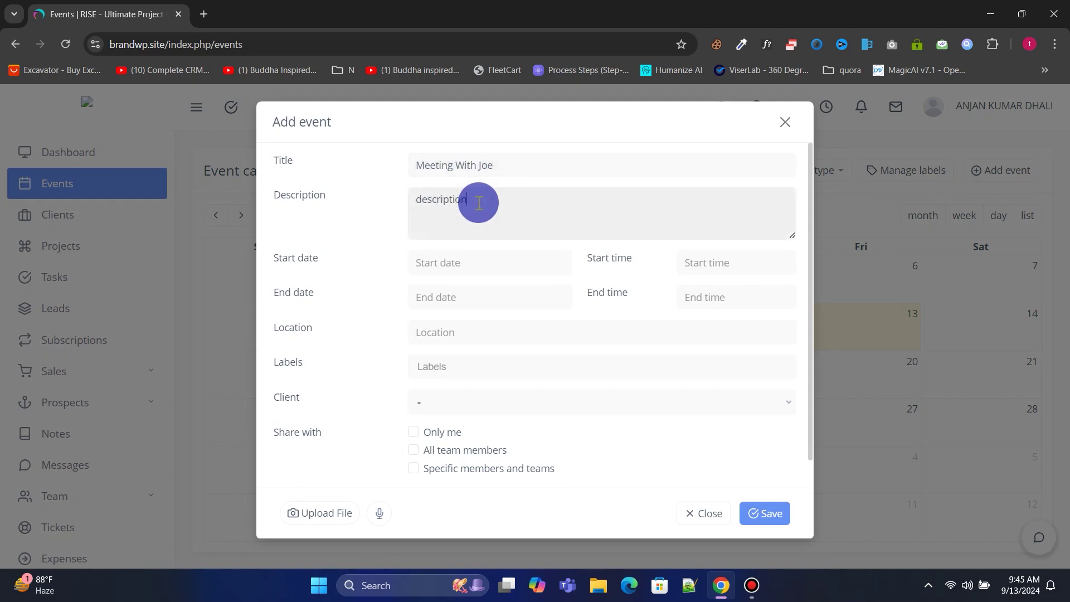
pyautogui.click(480, 262)
pyautogui.click(544, 375)
pyautogui.click(712, 263)
pyautogui.click(696, 326)
pyautogui.write('11')
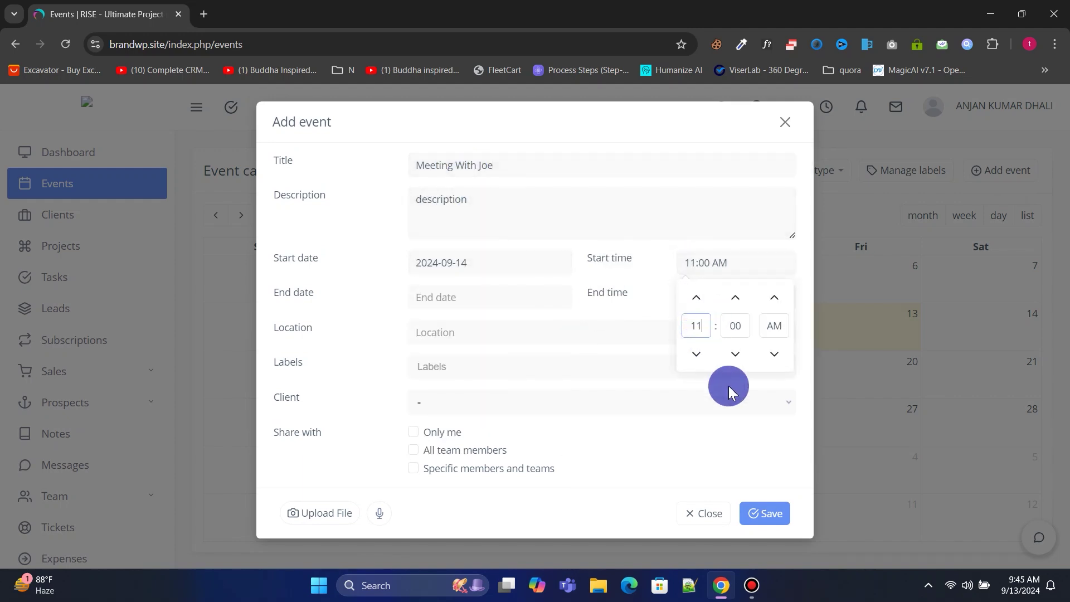
# Set the event to end 14 September at 12, located in New York.
pyautogui.click(454, 297)
pyautogui.click(545, 211)
pyautogui.click(700, 297)
pyautogui.click(696, 361)
pyautogui.write('1')
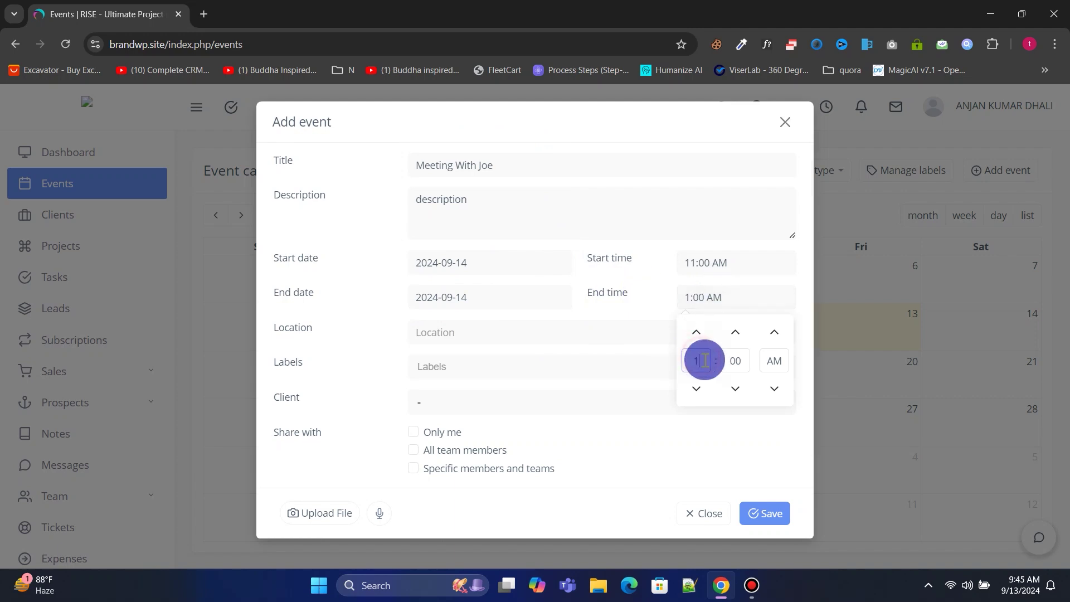
pyautogui.write('2')
pyautogui.click(453, 332)
pyautogui.write('New York')
# Make the event visible only to me, give it a colour, and save it.
pyautogui.click(465, 368)
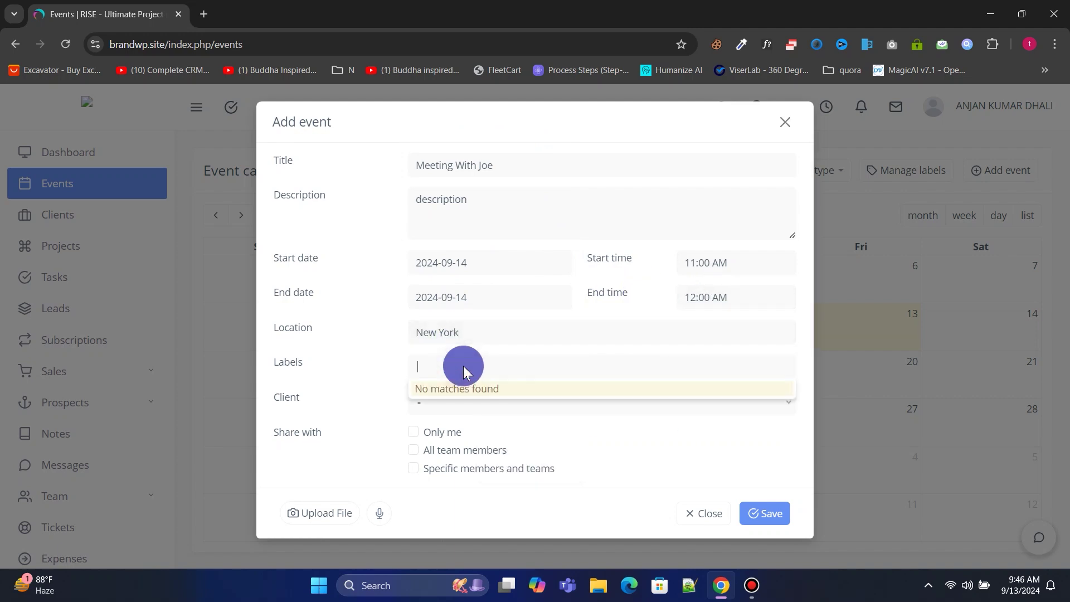
pyautogui.click(423, 433)
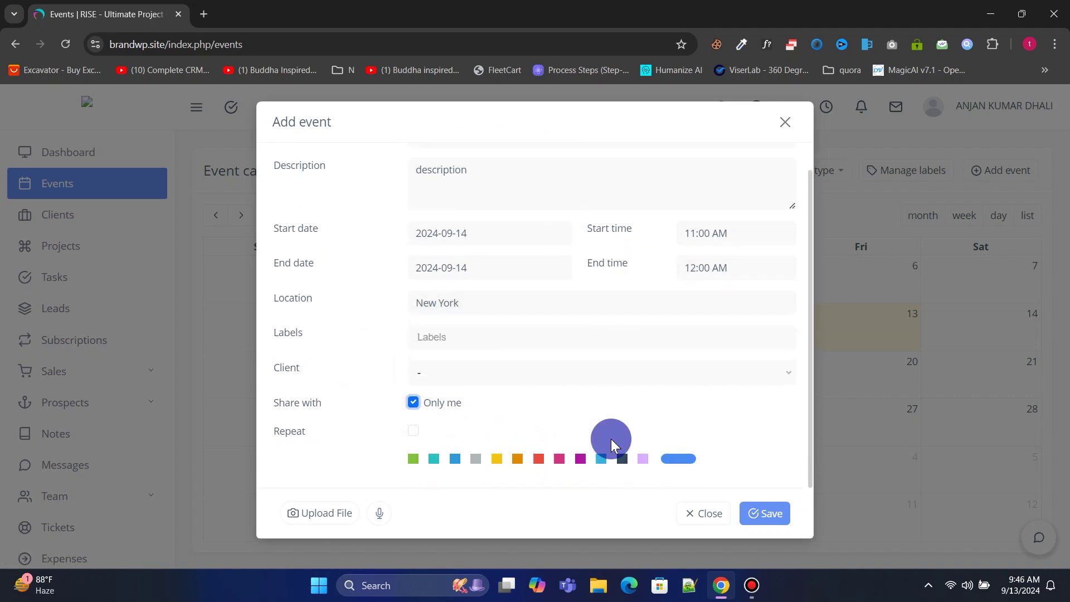
pyautogui.click(600, 458)
pyautogui.click(758, 511)
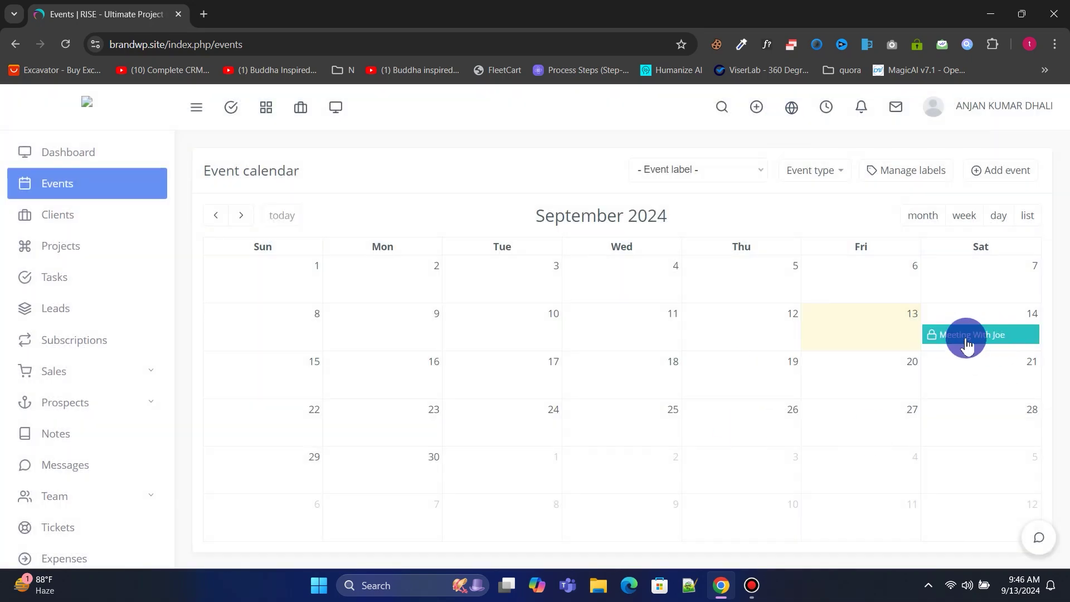
# View the Meeting With Joe details on the 14th, then close them.
pyautogui.click(1001, 334)
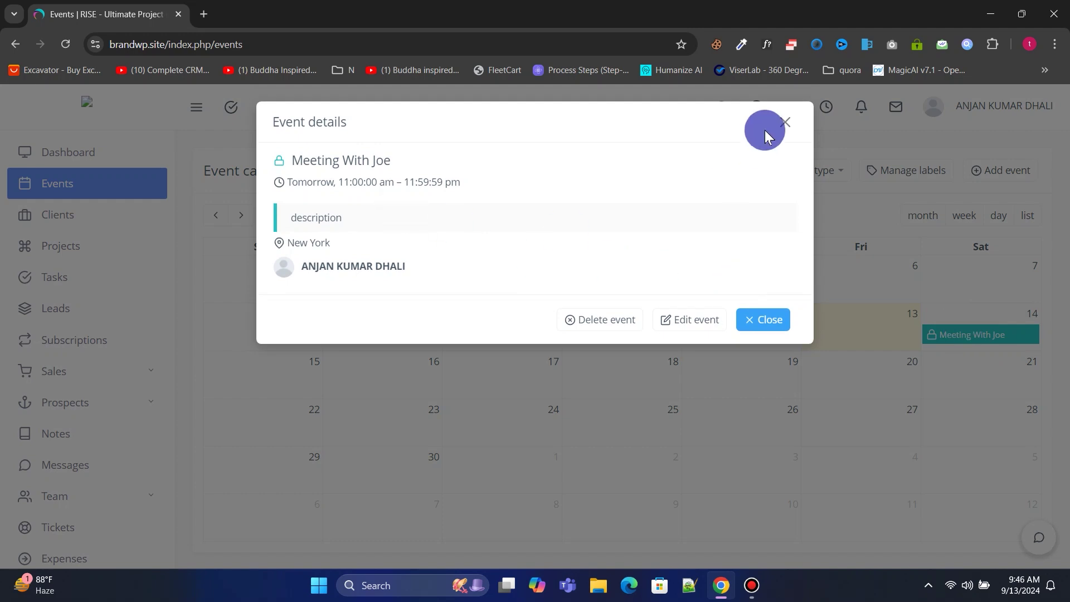
pyautogui.click(783, 124)
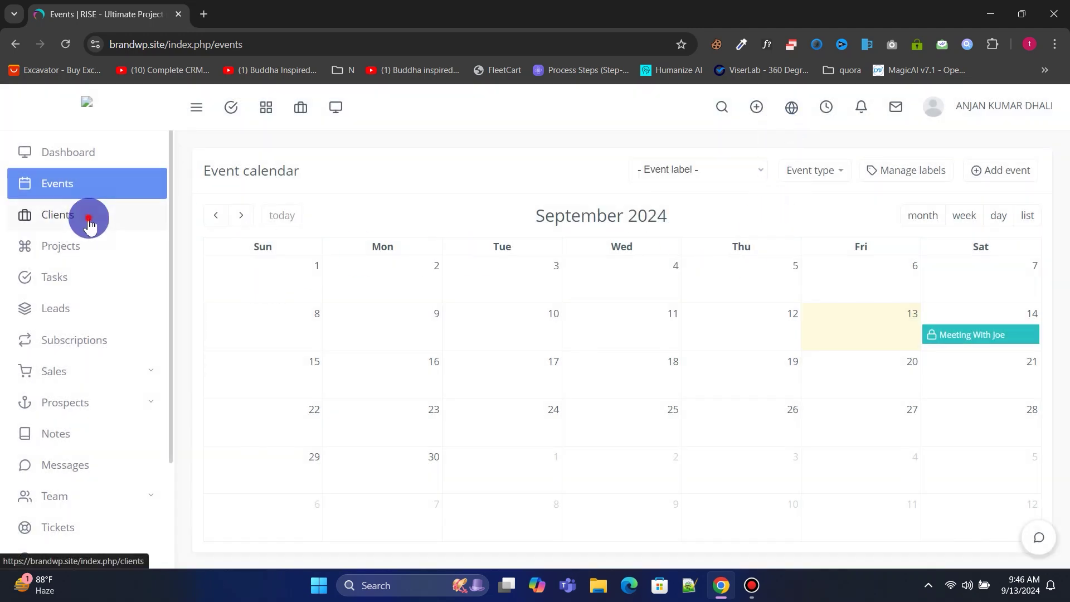
pyautogui.click(88, 223)
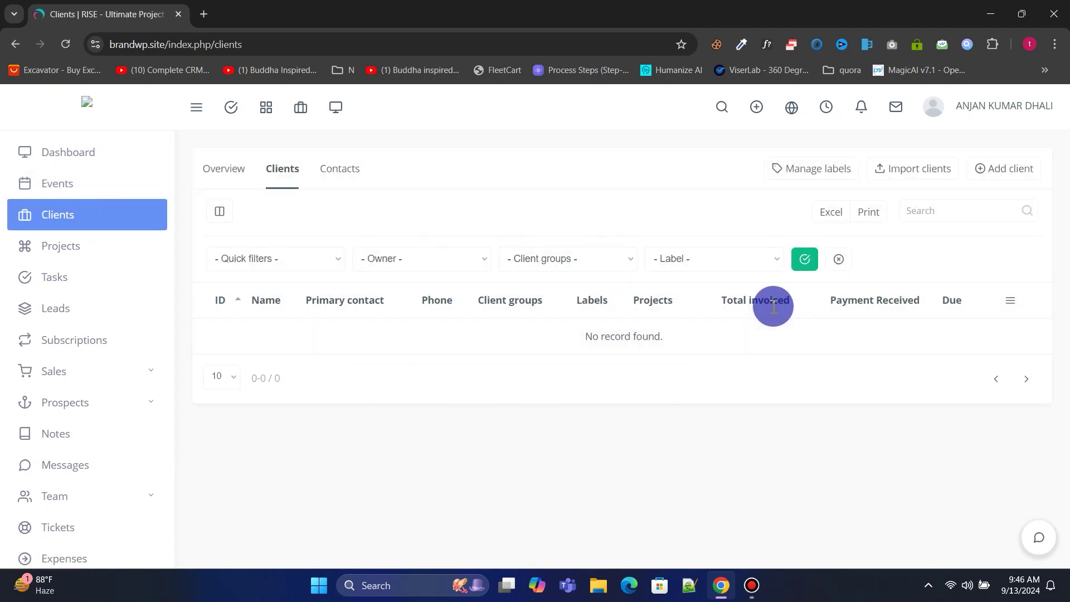
# Start a new client with company name 'XYZ Inc' and address New York.
pyautogui.click(1001, 183)
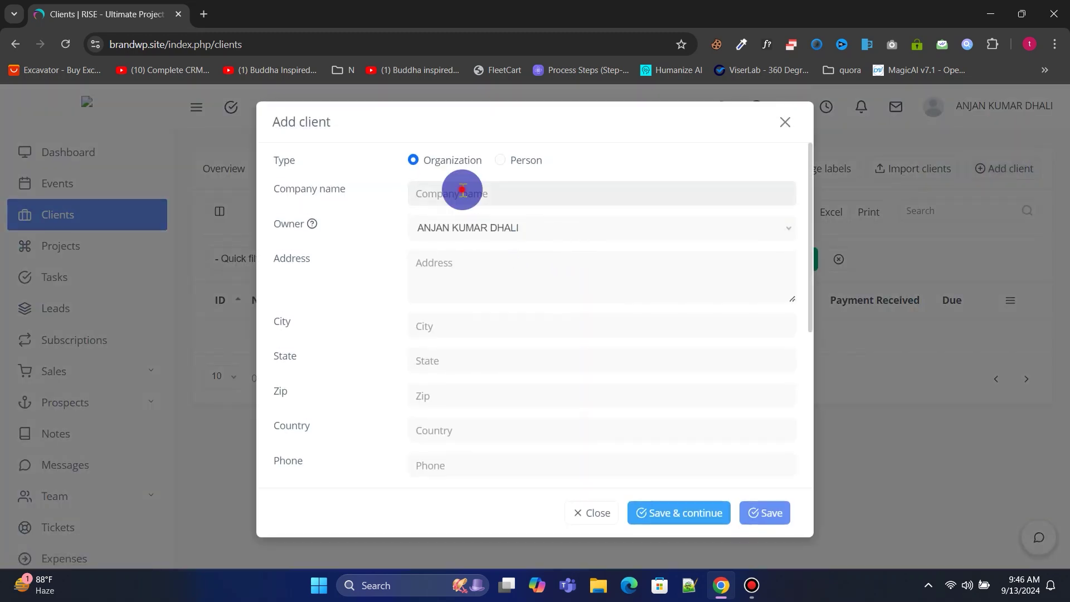
pyautogui.click(463, 192)
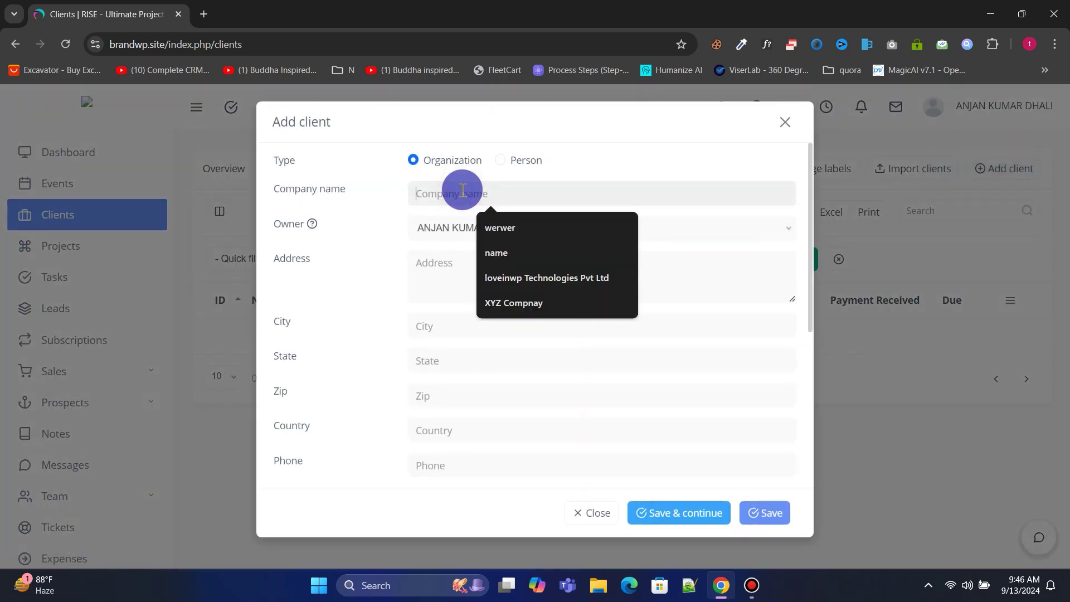
pyautogui.write('XYZ Inc')
pyautogui.click(454, 228)
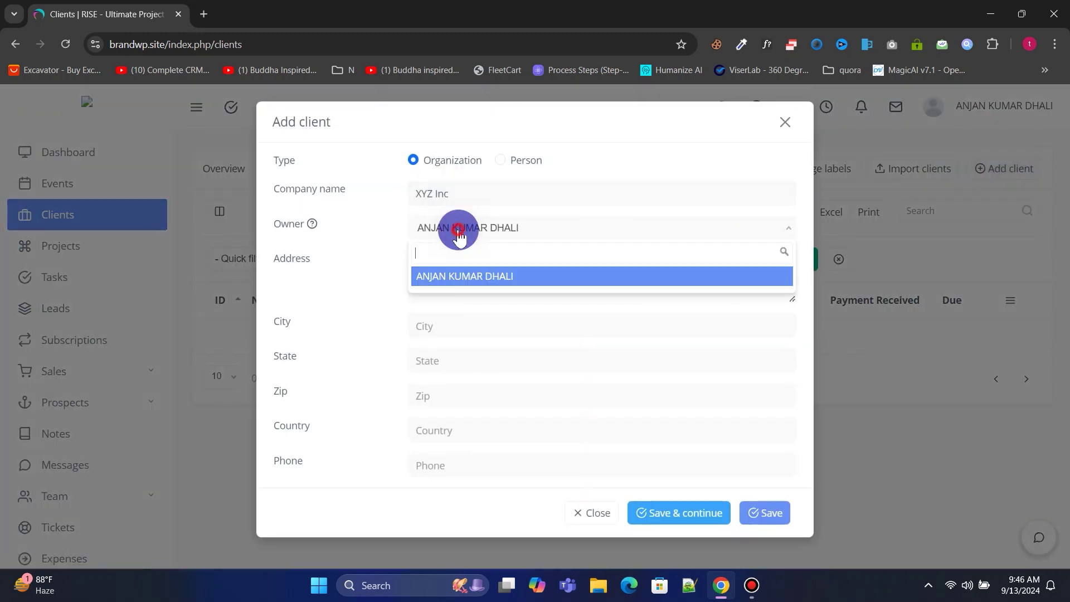
pyautogui.click(467, 259)
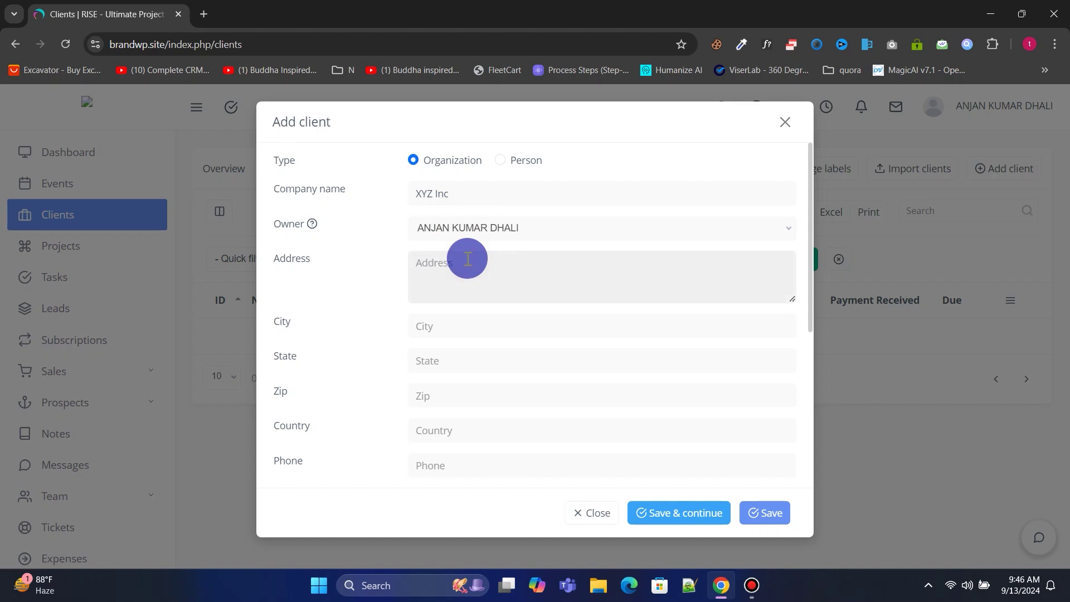
pyautogui.write('New York')
# Fill in city NY, state NY, zip 10001 and country USA.
pyautogui.scroll(-1, 468, 266)
pyautogui.click(454, 259)
pyautogui.write('NY')
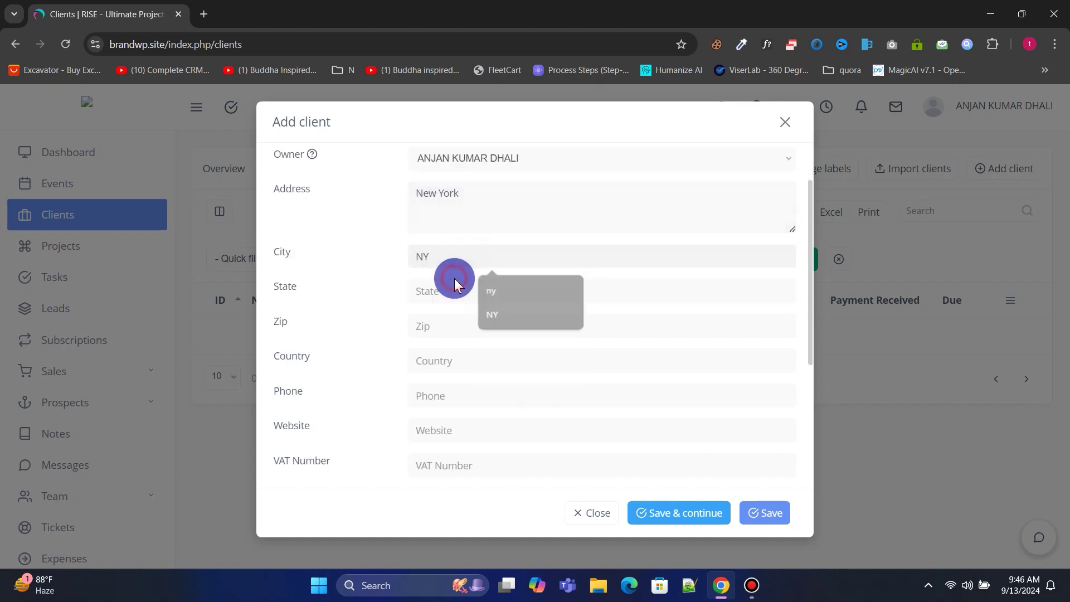
pyautogui.click(454, 287)
pyautogui.write('NY')
pyautogui.click(452, 325)
pyautogui.write('10001')
pyautogui.click(446, 357)
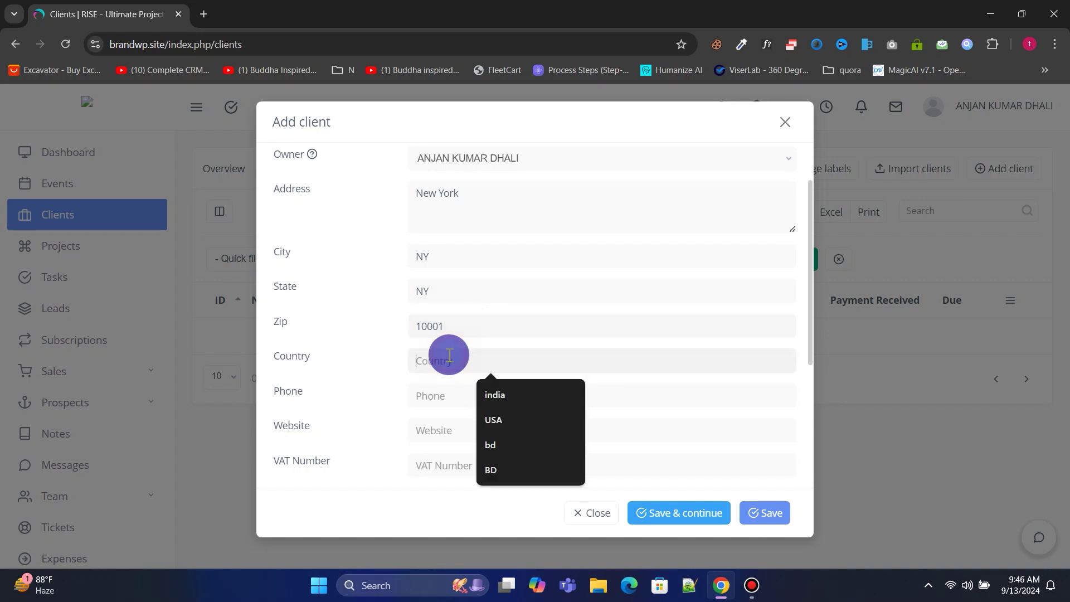
pyautogui.write('USA')
# Save the client and decline Chrome's offer to save the address.
pyautogui.scroll(-2, 461, 259)
pyautogui.scroll(-2, 461, 259)
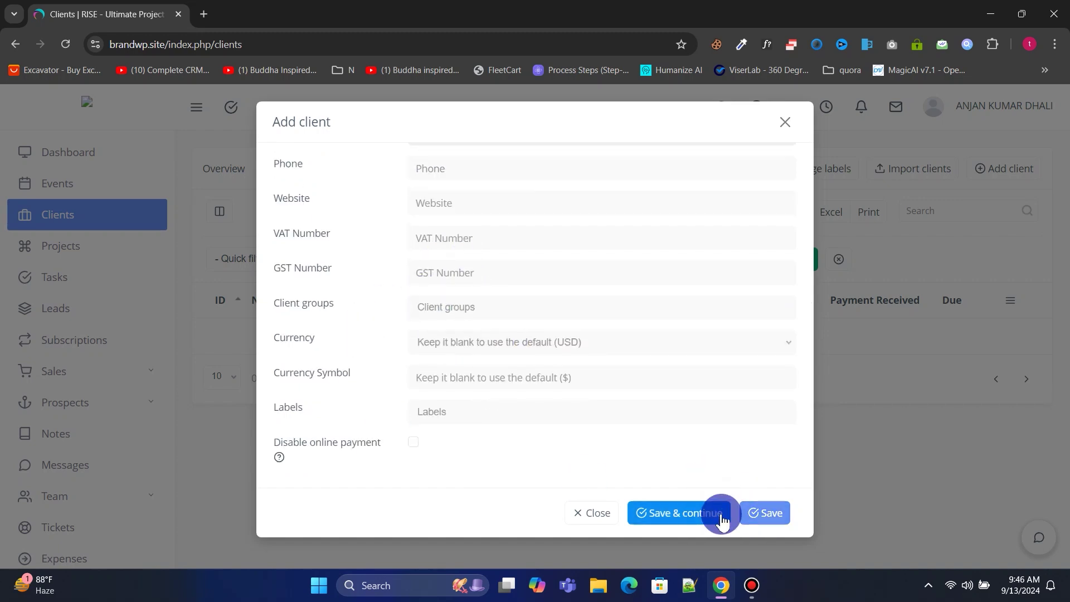
pyautogui.click(757, 512)
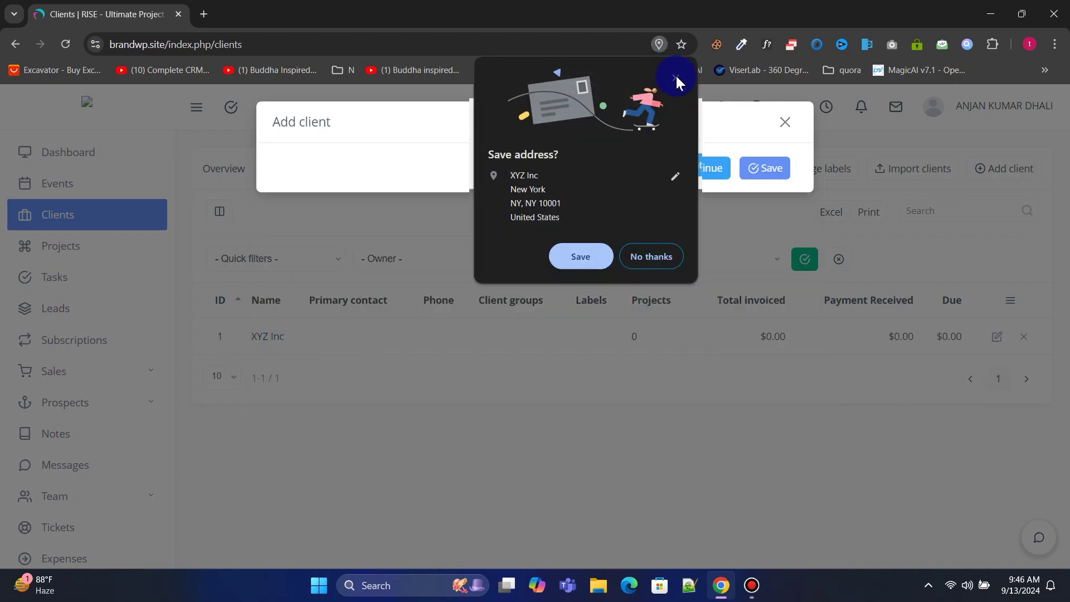
pyautogui.click(675, 78)
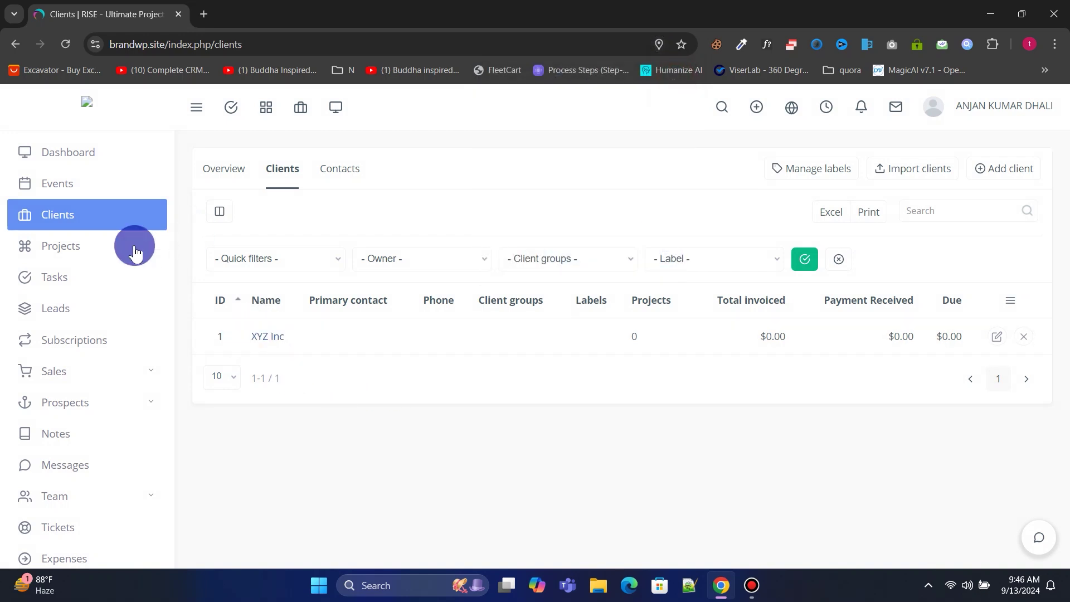
pyautogui.click(88, 250)
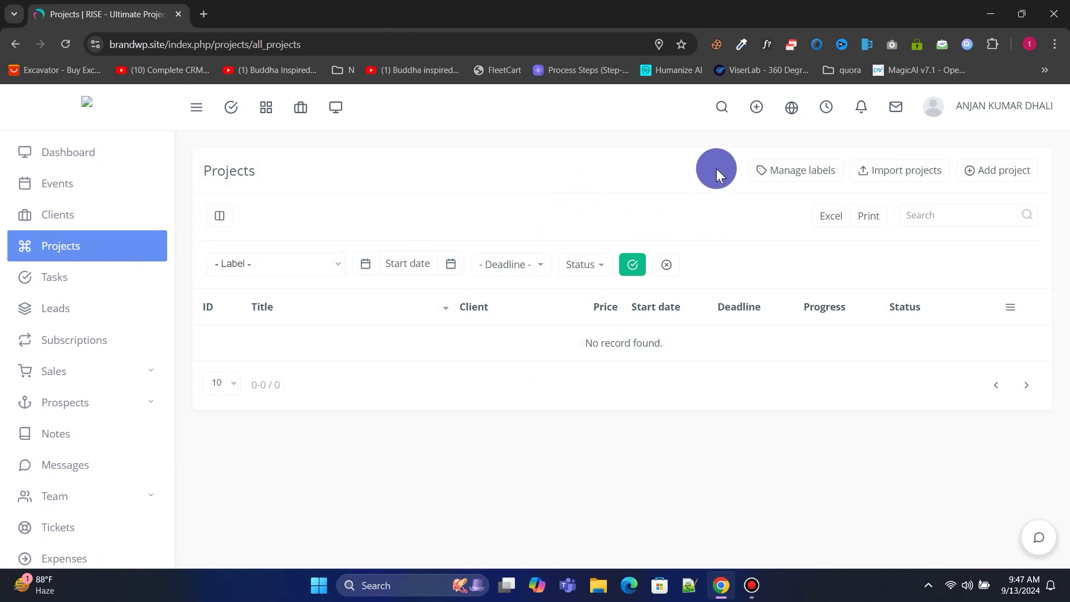
# Start a new project, correcting the title word to 'Agency' and checking type and client.
pyautogui.click(960, 174)
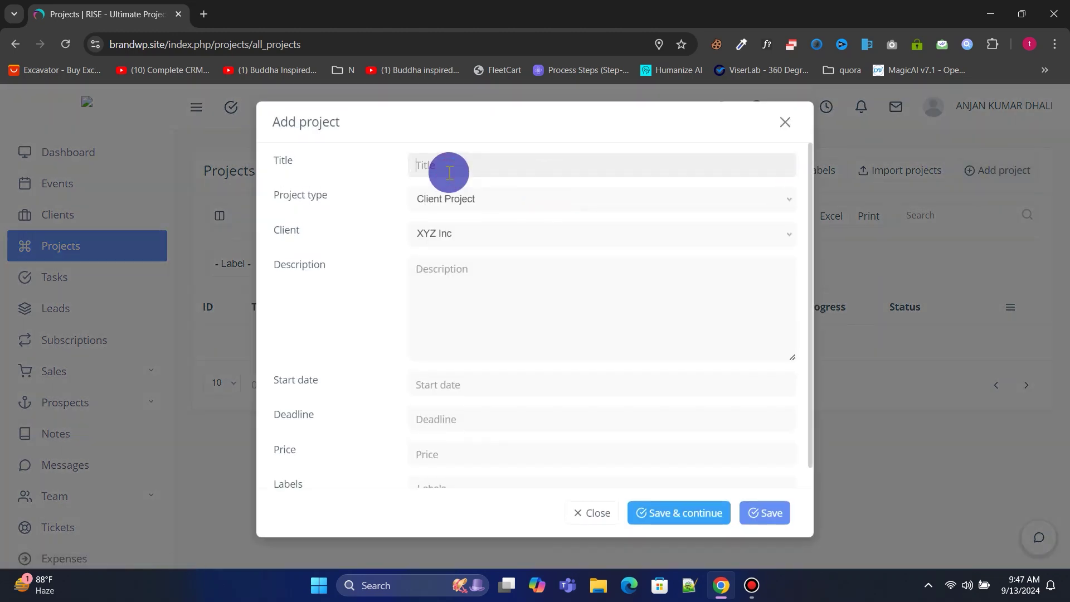
pyautogui.rightClick(503, 166)
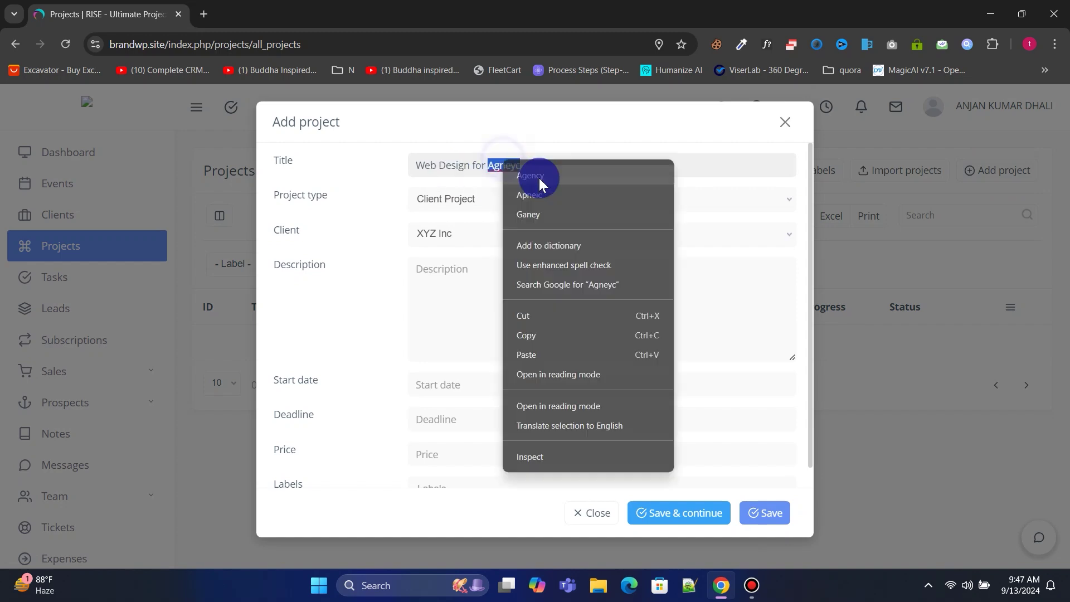
pyautogui.click(537, 177)
pyautogui.click(501, 199)
pyautogui.click(490, 233)
pyautogui.click(461, 287)
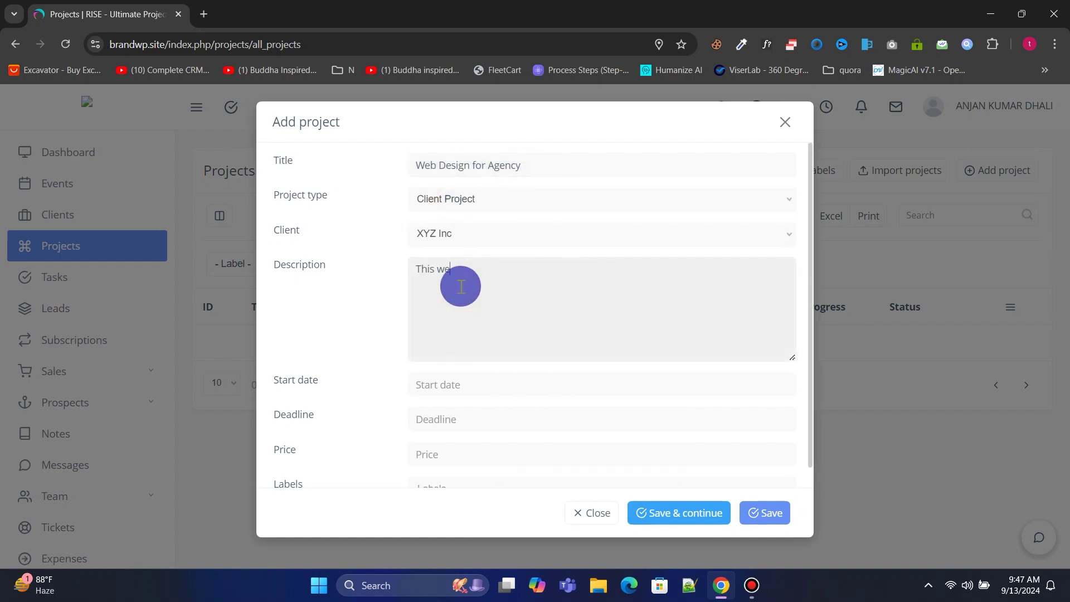
# Set the project to run 2024-09-14 to 2024-09-26 at price 550, and save it.
pyautogui.click(457, 385)
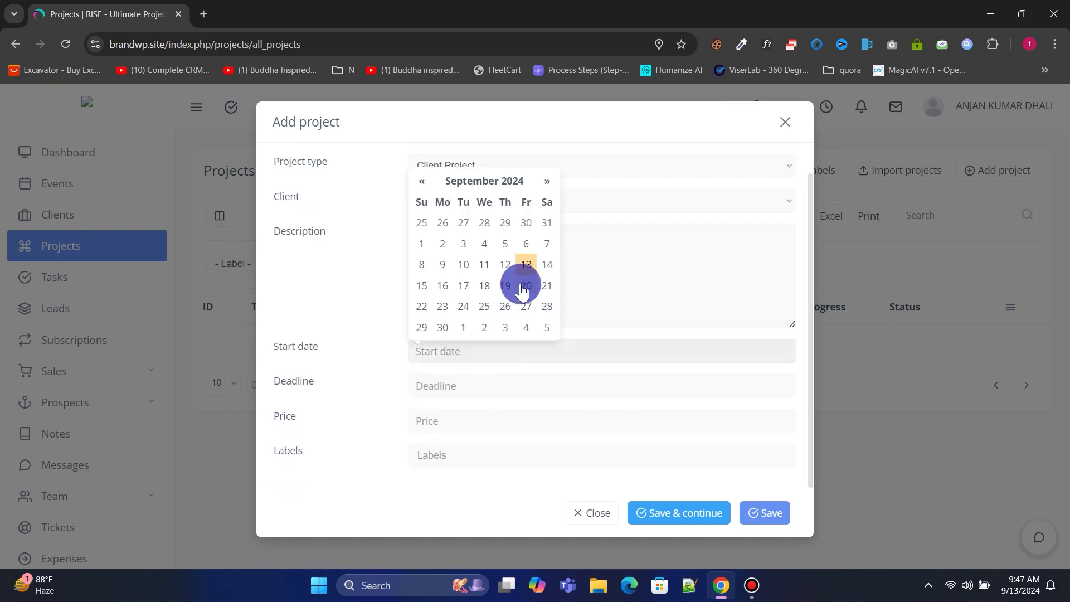
pyautogui.click(543, 263)
pyautogui.click(454, 386)
pyautogui.click(503, 337)
pyautogui.click(458, 421)
pyautogui.write('550')
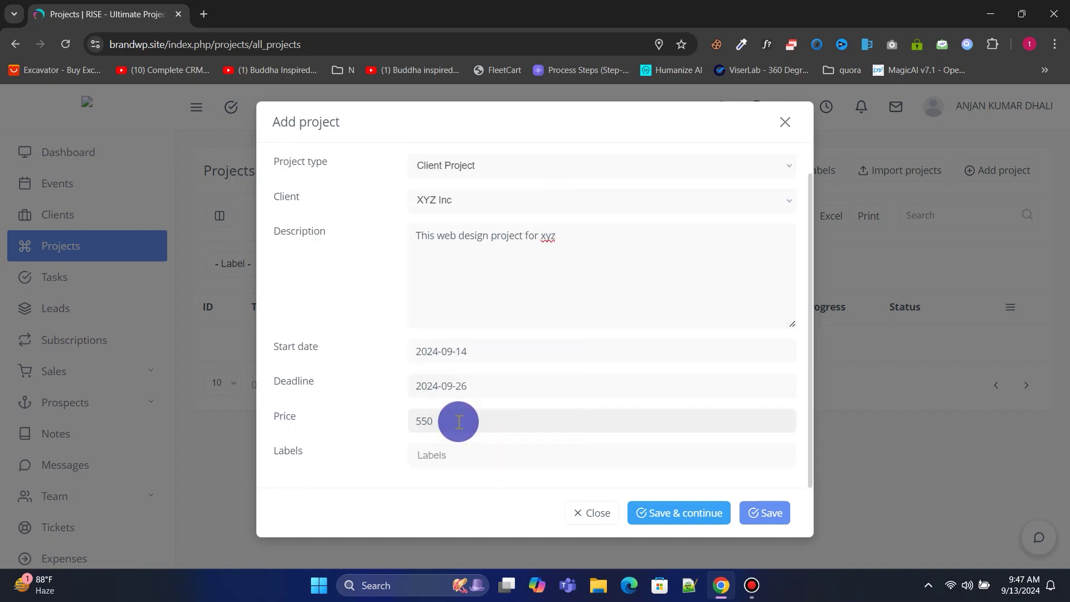
pyautogui.click(438, 455)
pyautogui.click(699, 520)
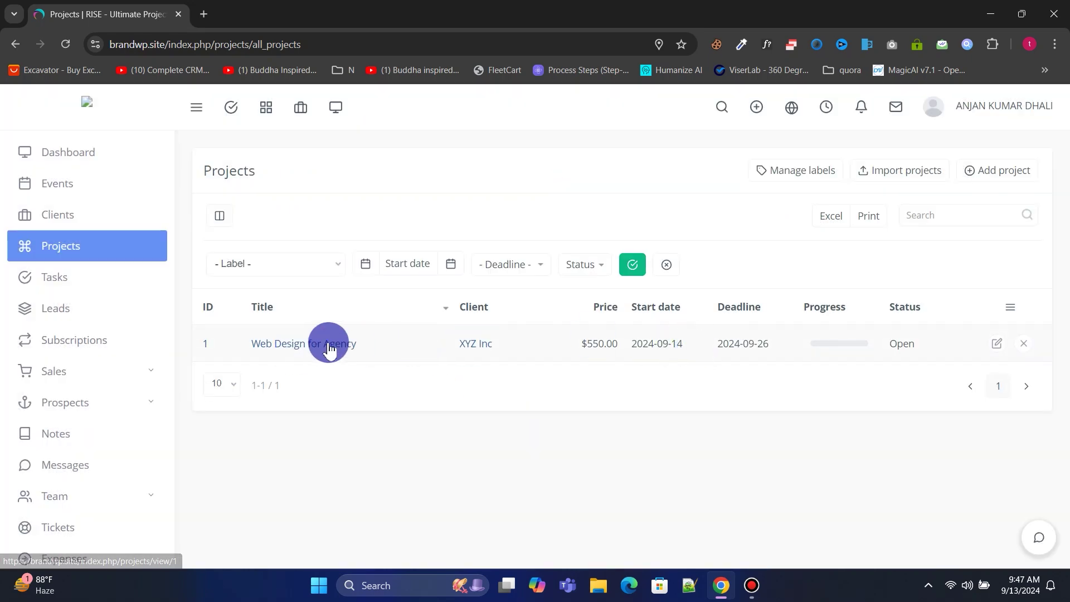
pyautogui.click(328, 343)
# Browse the project's task board, milestones, Gantt, notes, files and comments, then return to tasks.
pyautogui.scroll(-4, 430, 310)
pyautogui.scroll(4, 334, 234)
pyautogui.click(305, 211)
pyautogui.click(374, 208)
pyautogui.click(480, 207)
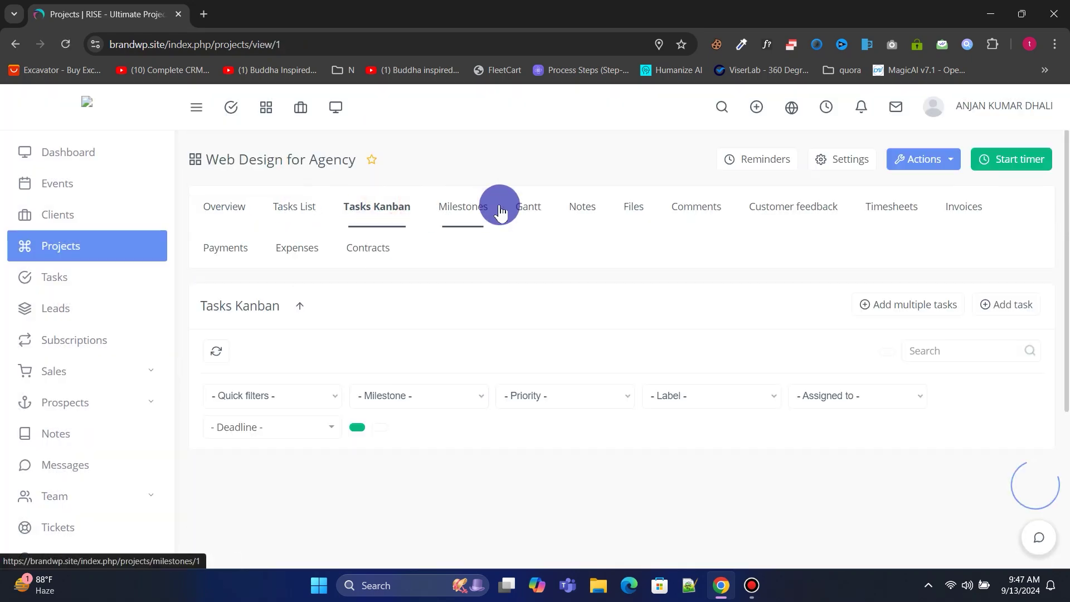
pyautogui.click(524, 208)
pyautogui.click(576, 207)
pyautogui.click(621, 208)
pyautogui.click(662, 209)
pyautogui.click(302, 208)
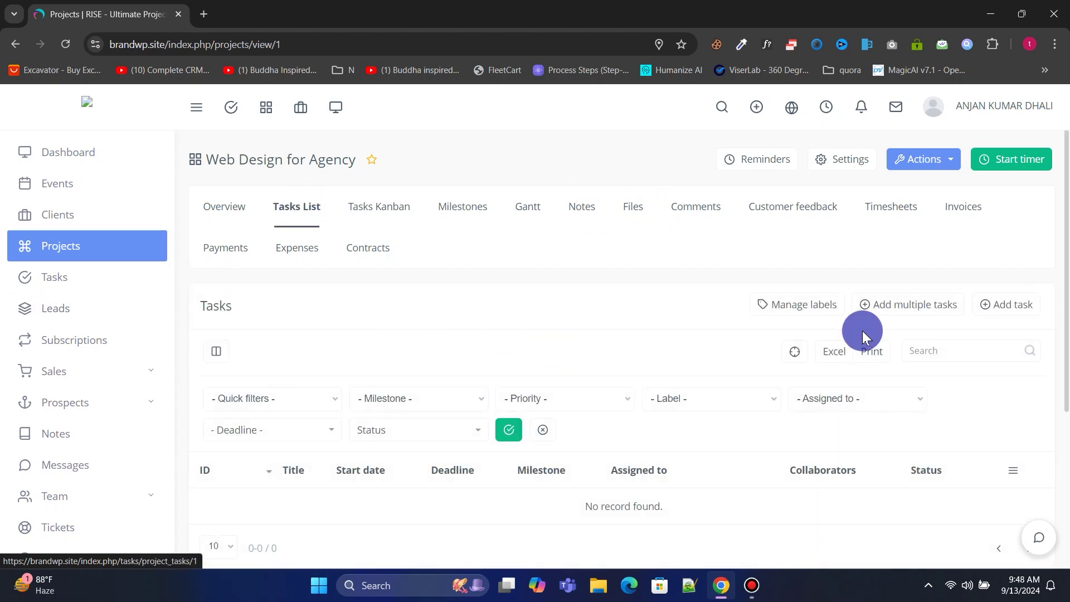
pyautogui.scroll(-1, 484, 328)
pyautogui.scroll(1, 416, 348)
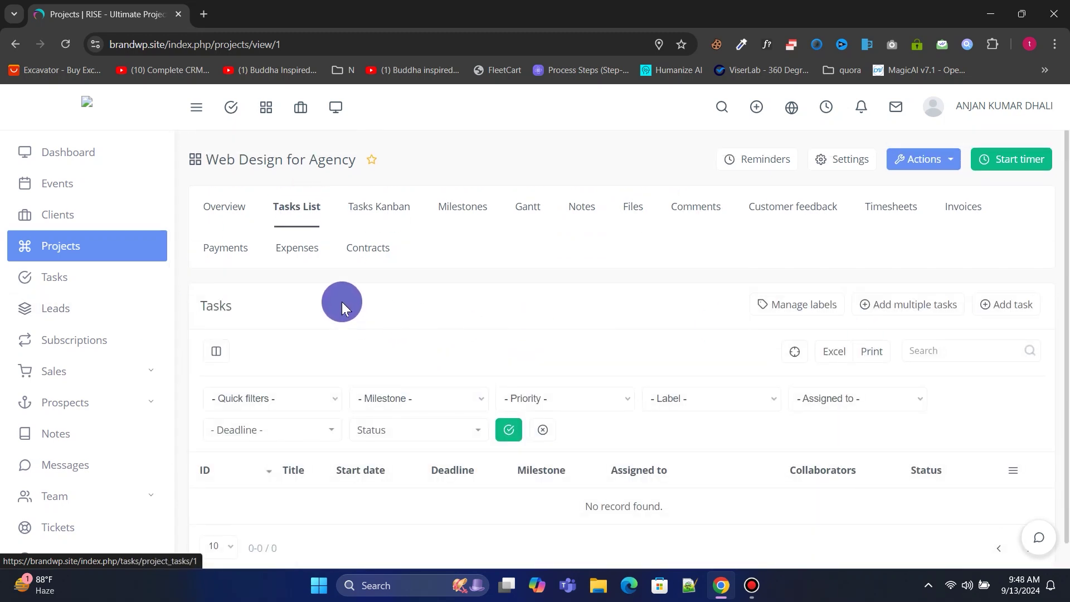
# Add a task 'landing Page design' worth 3 points, keeping the current assignee.
pyautogui.click(1005, 305)
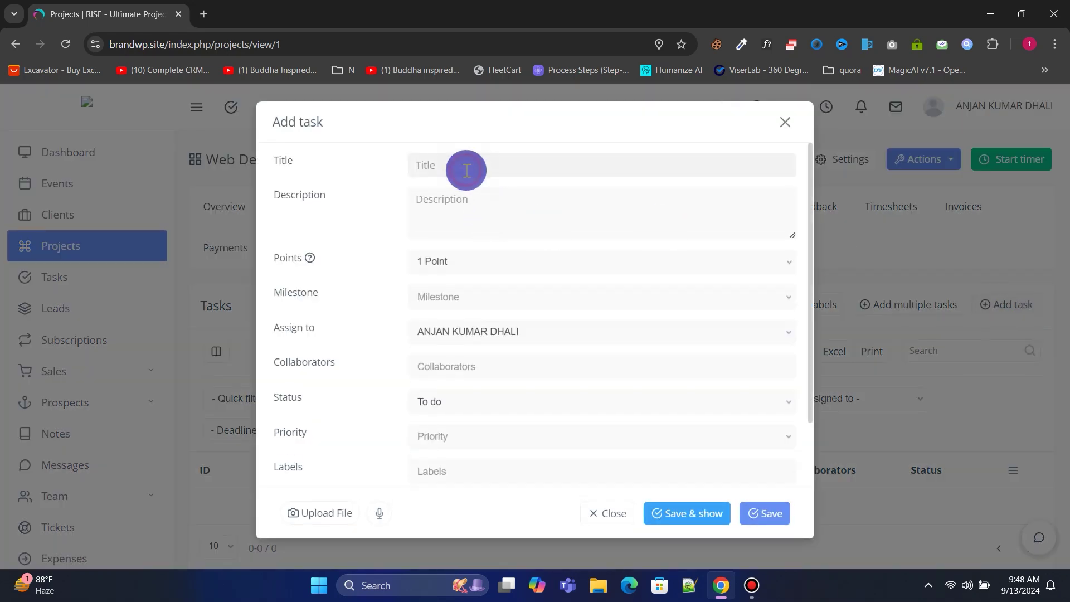
pyautogui.write('landing Page design')
pyautogui.click(460, 261)
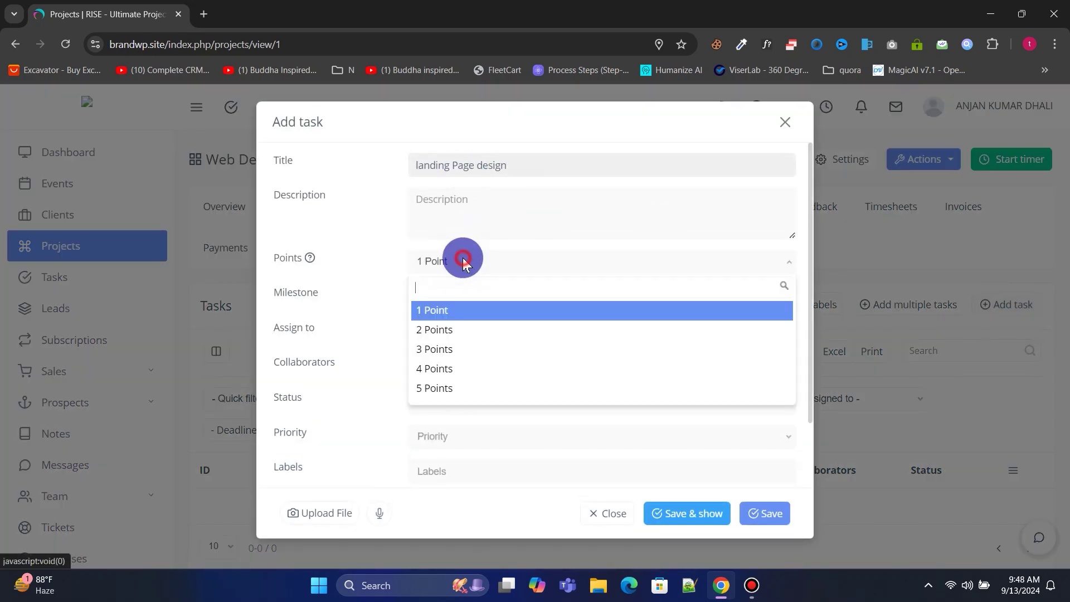
pyautogui.click(440, 349)
pyautogui.click(446, 331)
pyautogui.click(461, 399)
# Give the task dates 2024-09-14 to 2024-09-15 and save it.
pyautogui.scroll(-2, 454, 412)
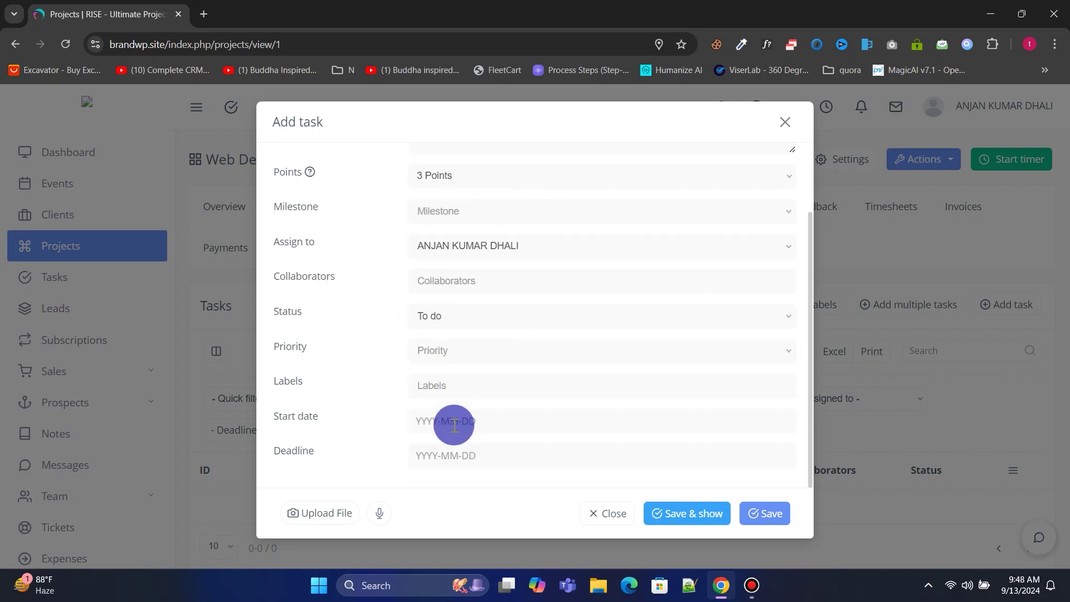
pyautogui.click(451, 422)
pyautogui.click(540, 331)
pyautogui.click(438, 458)
pyautogui.click(424, 389)
pyautogui.click(748, 520)
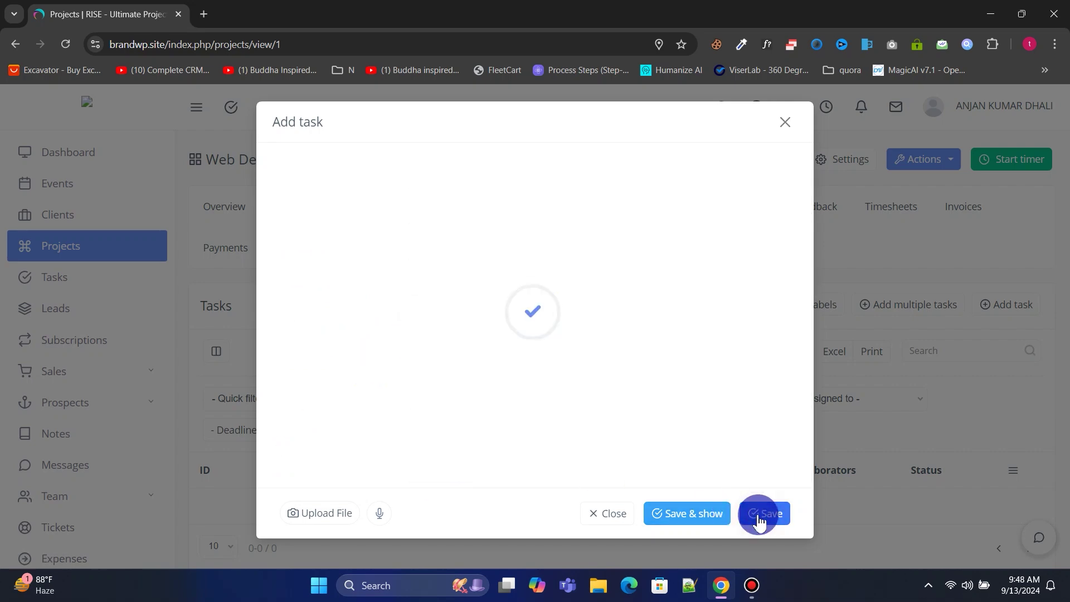
# Check the tasks in kanban and milestones views, then open the all-tasks page.
pyautogui.scroll(-1, 341, 453)
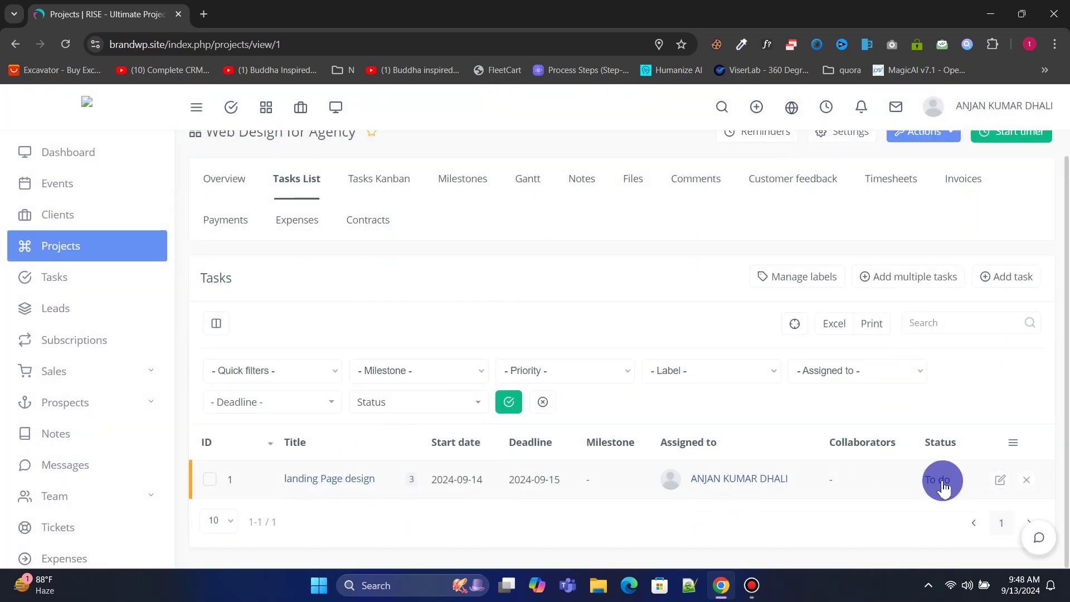
pyautogui.click(376, 179)
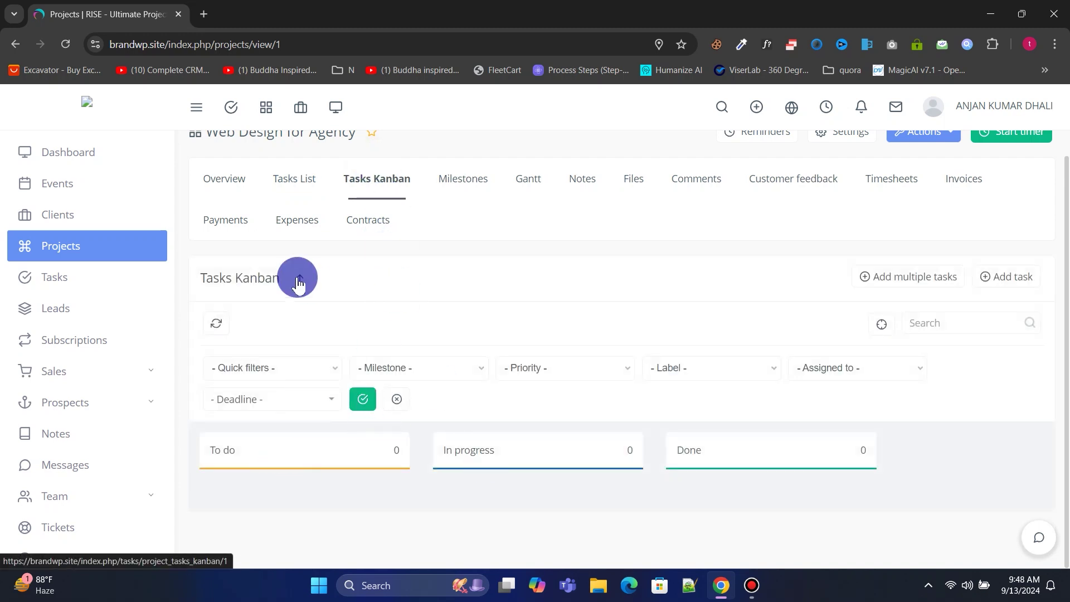
pyautogui.click(454, 180)
pyautogui.click(296, 178)
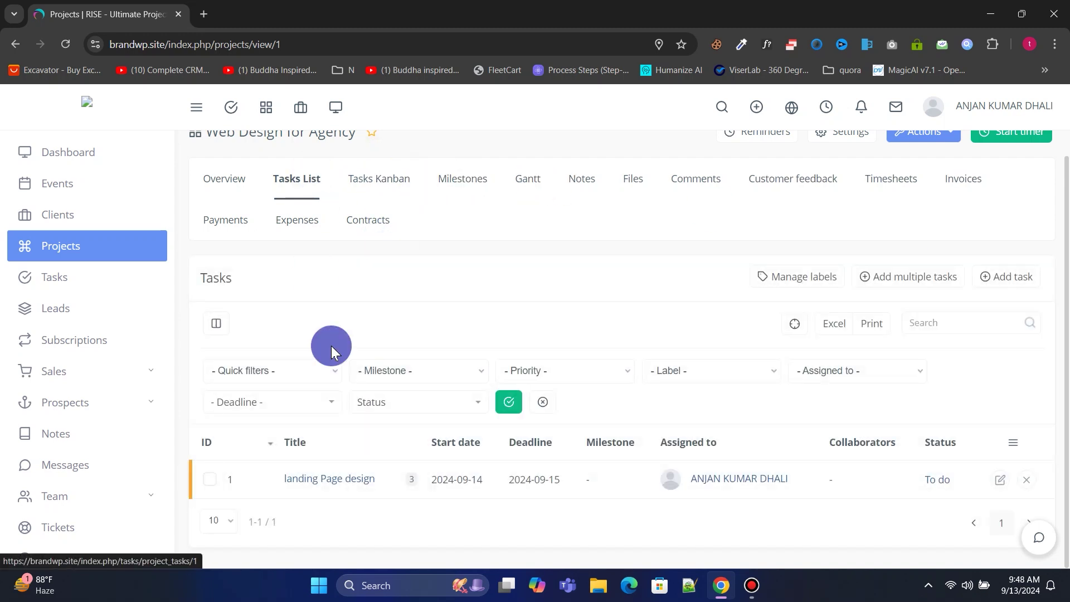
pyautogui.scroll(1, 803, 467)
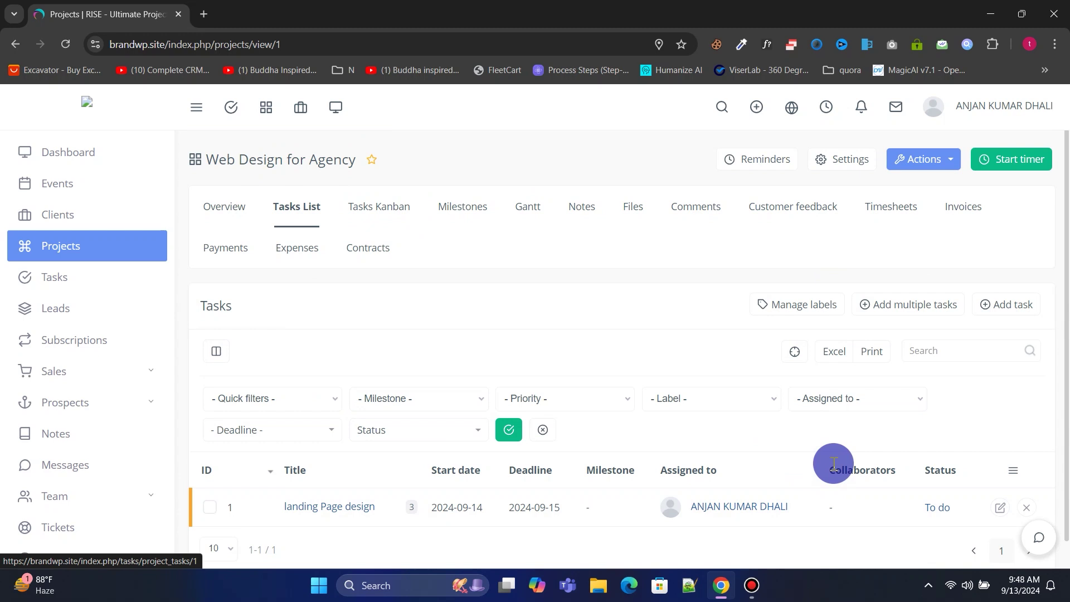
pyautogui.click(55, 282)
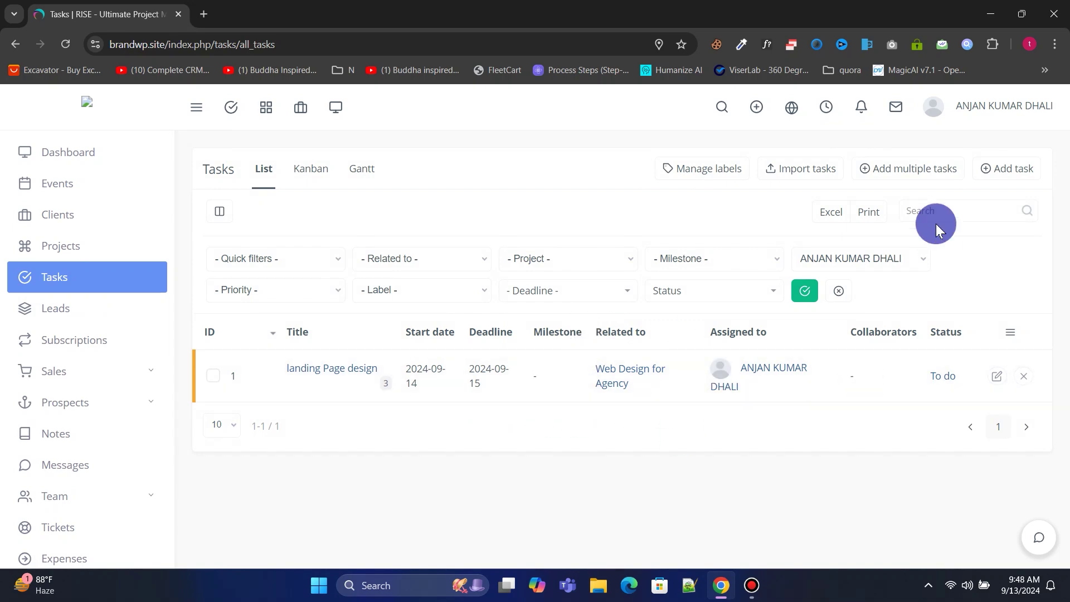
# Open the new-task form and dismiss it unsaved, then switch to the Leads Kanban board.
pyautogui.click(1013, 169)
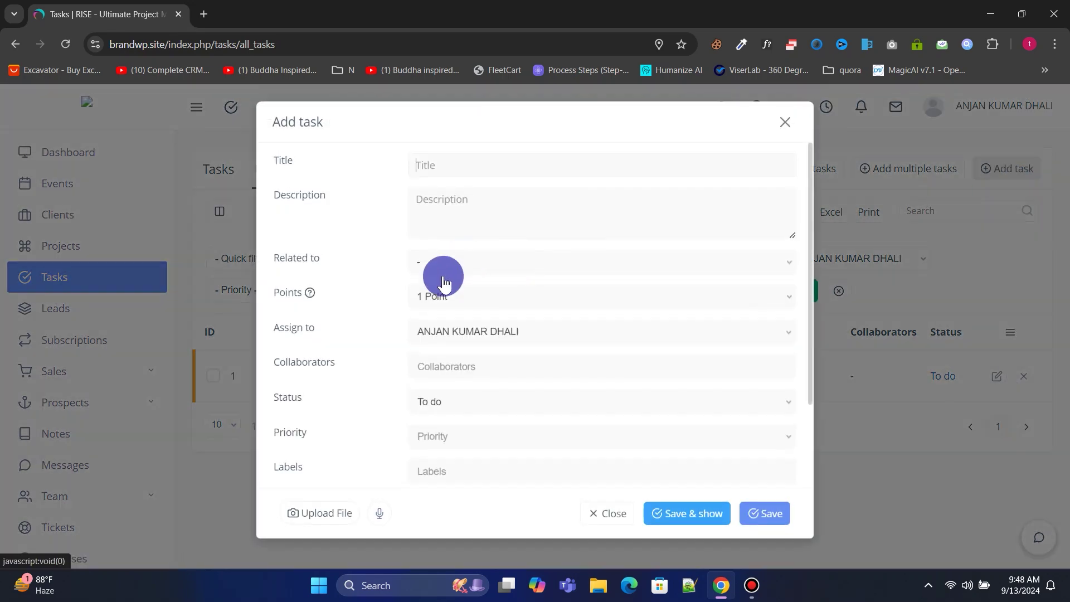
pyautogui.click(783, 121)
pyautogui.click(117, 309)
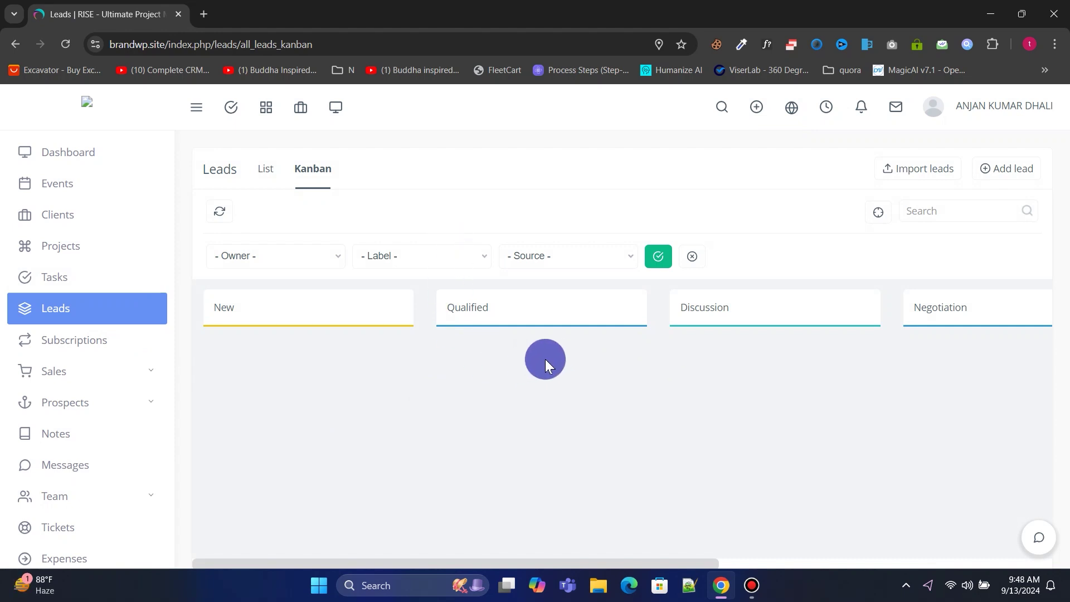
# Add organization lead ABC with status New, current owner, source Elsewhere, and an address.
pyautogui.click(1018, 168)
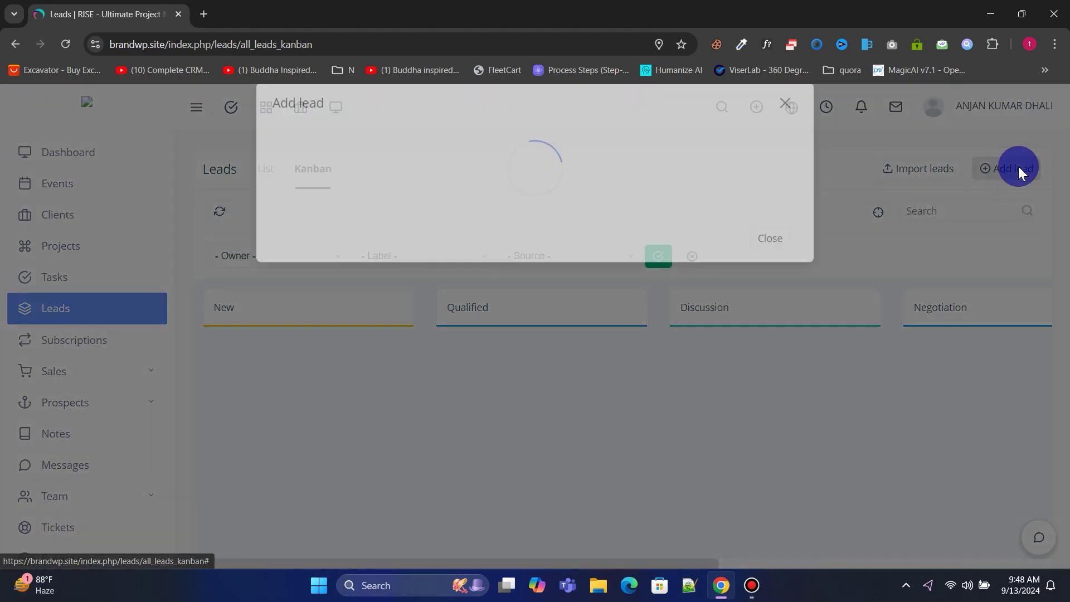
pyautogui.click(503, 191)
pyautogui.write('ABC')
pyautogui.click(454, 224)
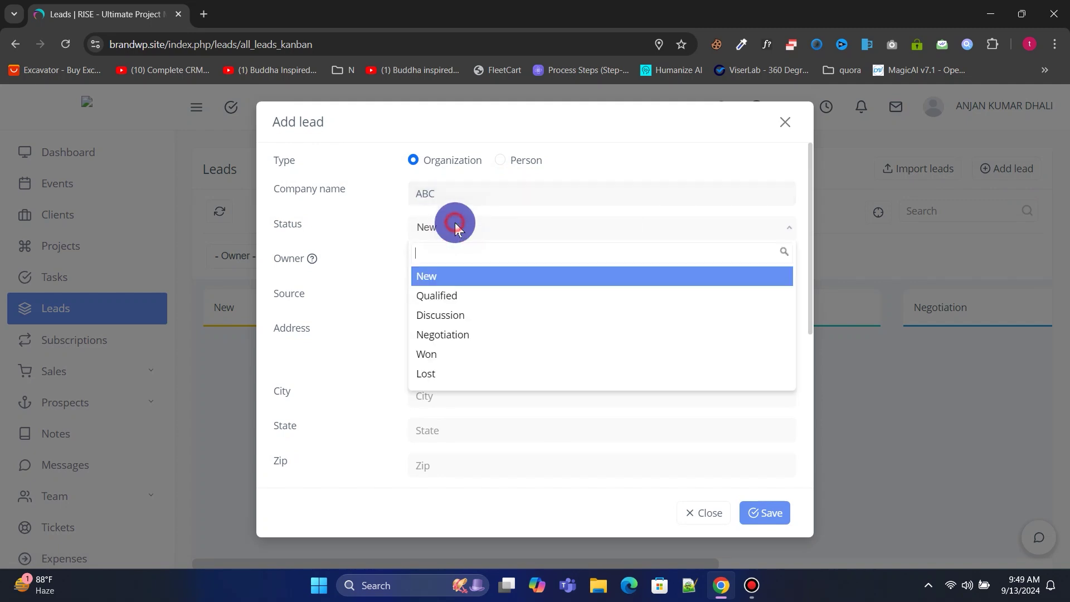
pyautogui.click(452, 276)
pyautogui.click(485, 265)
pyautogui.click(456, 166)
pyautogui.click(454, 298)
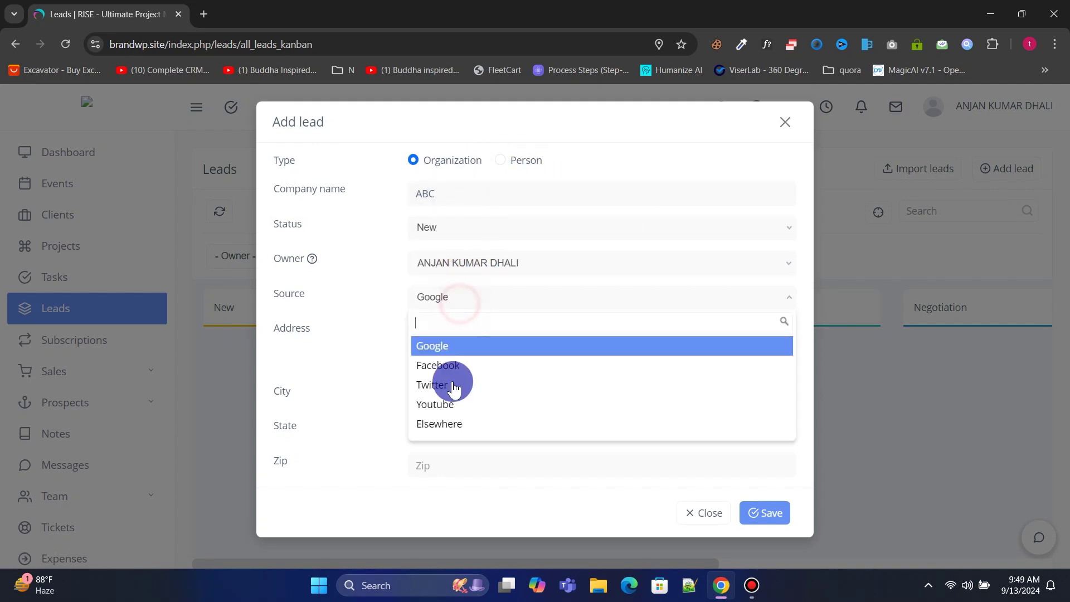
pyautogui.click(445, 423)
pyautogui.click(445, 353)
pyautogui.write('ACC')
pyautogui.scroll(-5, 613, 418)
pyautogui.click(747, 510)
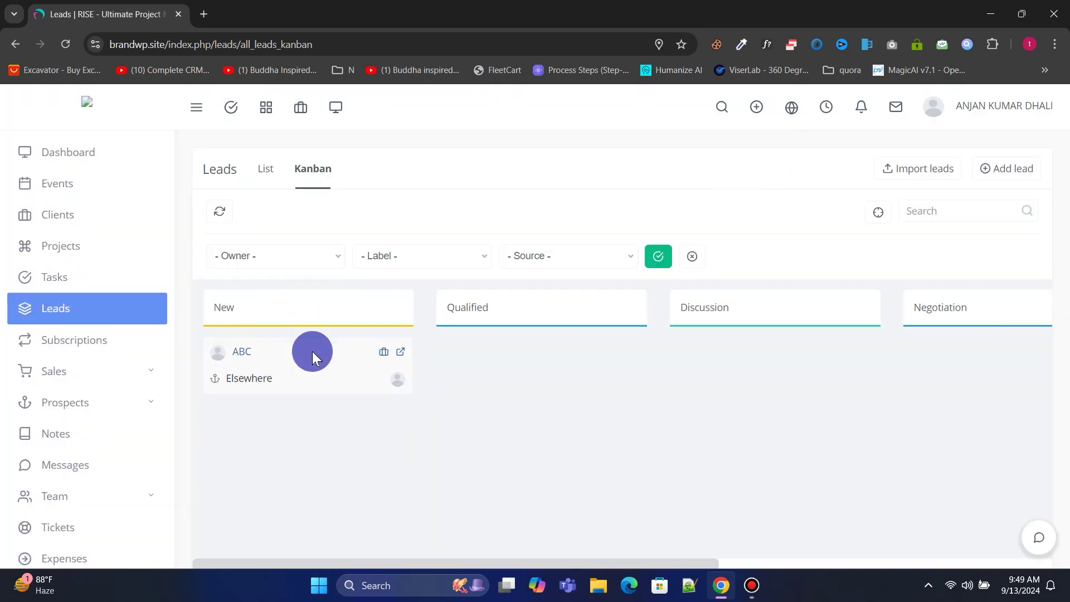
# Drag the ABC lead card from New into the Qualified column.
pyautogui.moveTo(312, 351); pyautogui.dragTo(82, 284)
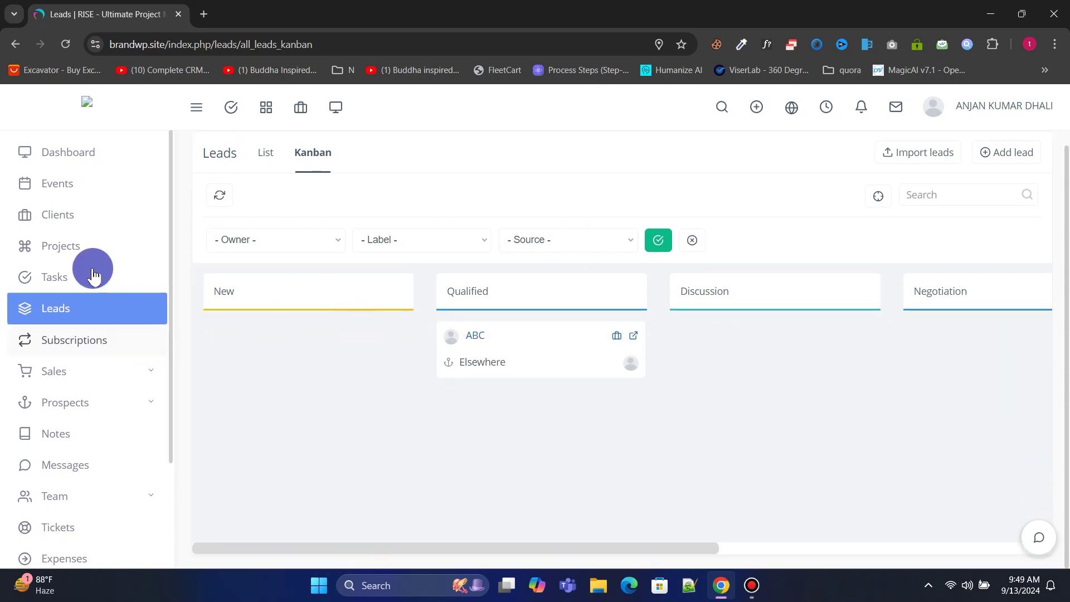
pyautogui.scroll(-3, 82, 285)
pyautogui.click(112, 240)
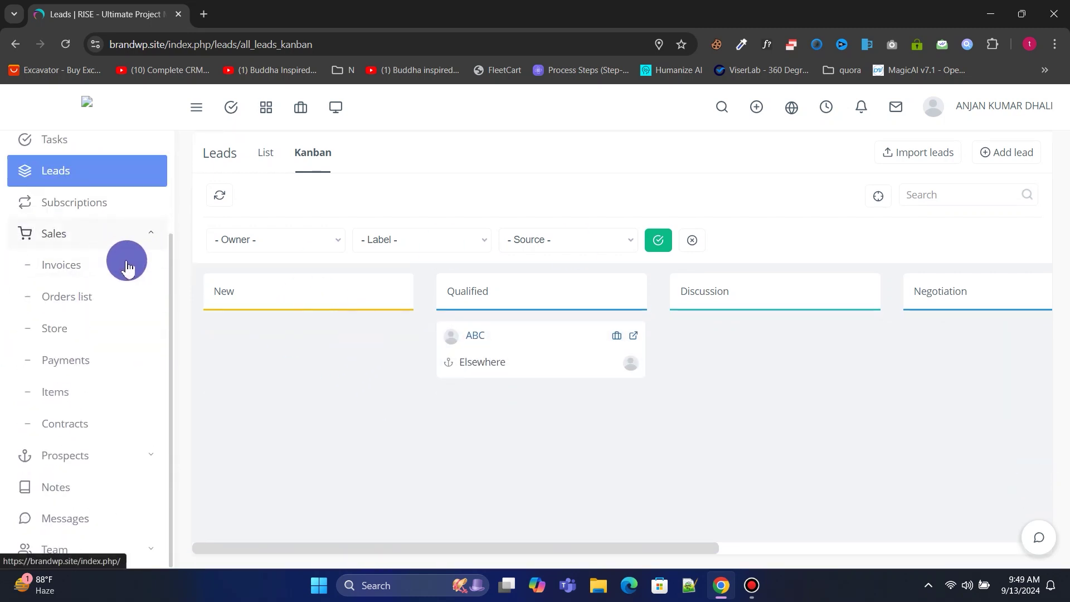
# Create an invoice billed 2024-09-14, due 2024-09-15, with 10% TAX, and save it.
pyautogui.click(79, 266)
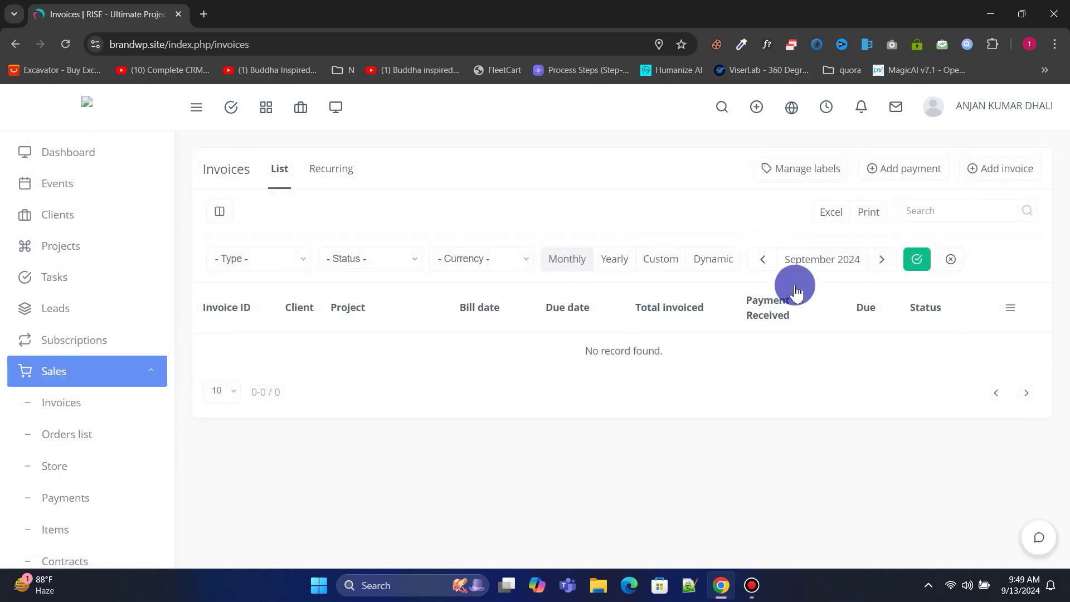
pyautogui.click(1001, 169)
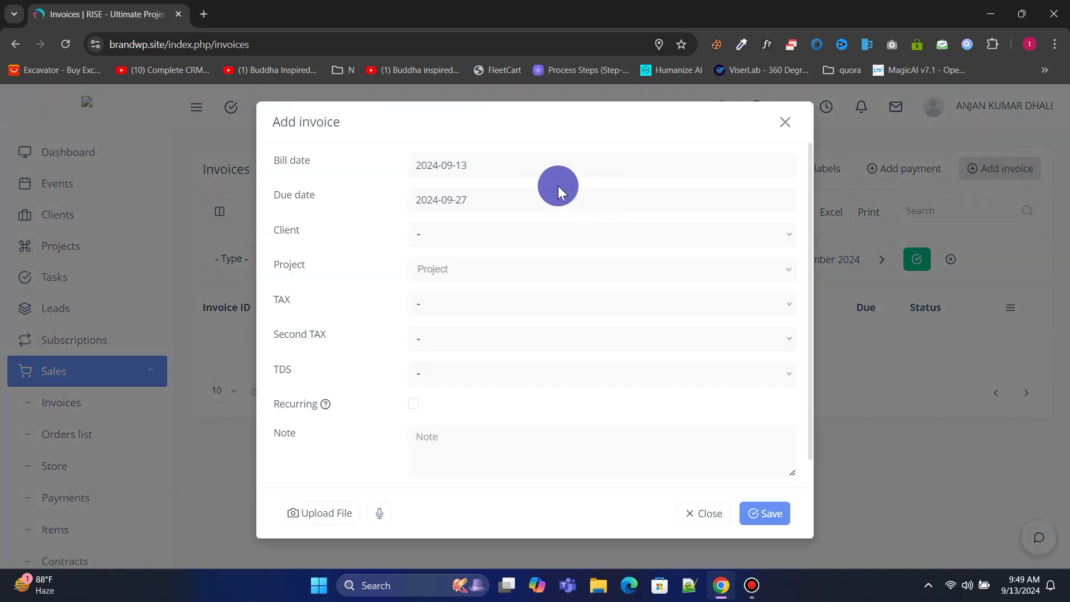
pyautogui.click(490, 166)
pyautogui.click(546, 277)
pyautogui.click(422, 335)
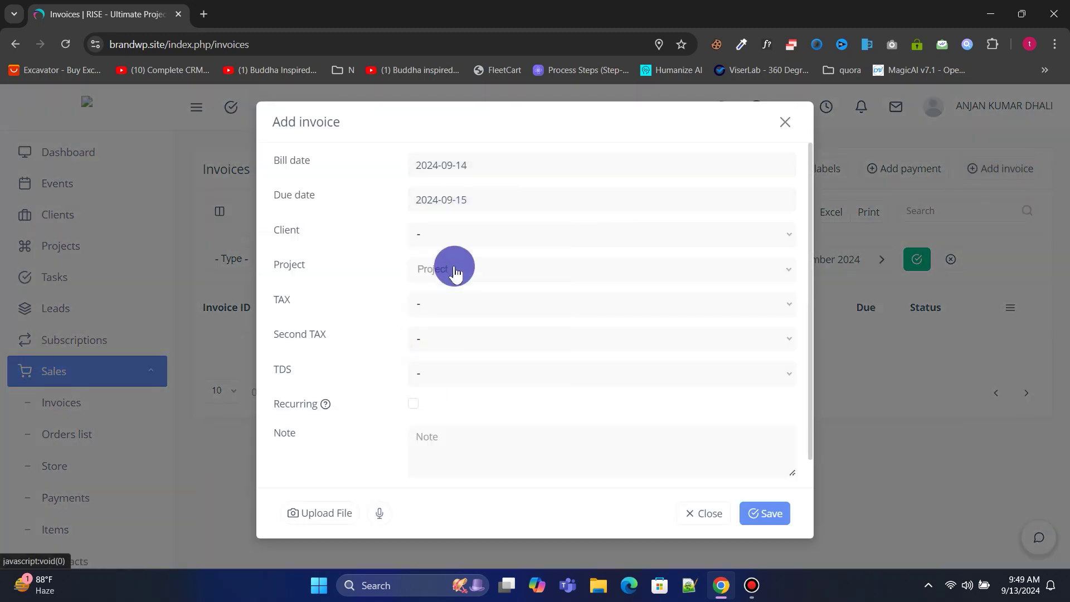
pyautogui.click(441, 303)
pyautogui.click(438, 371)
pyautogui.scroll(-1, 484, 401)
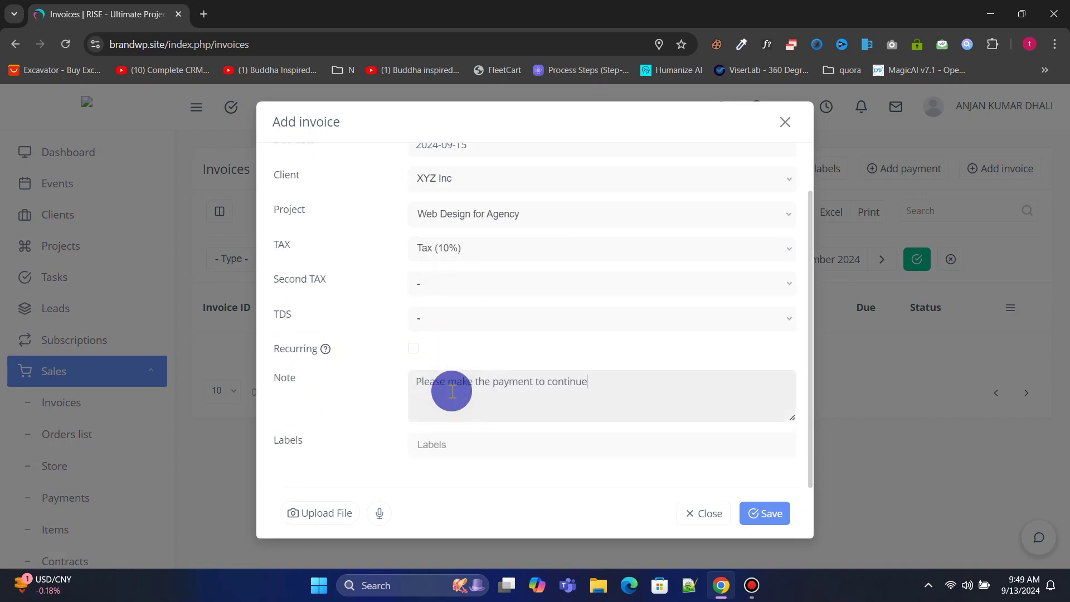
pyautogui.click(766, 513)
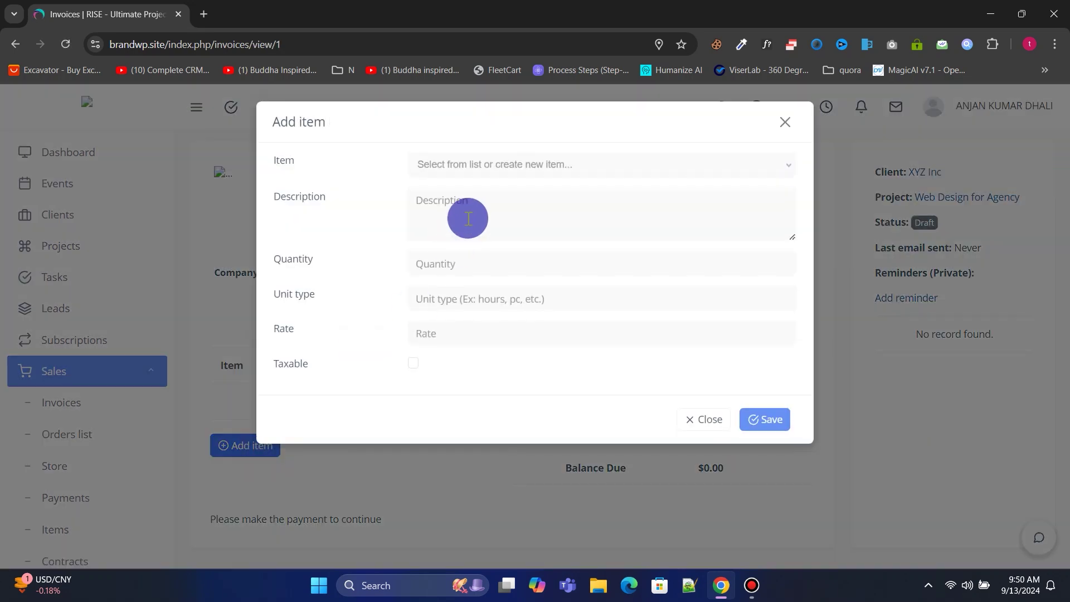
pyautogui.click(472, 170)
# Add a Web Design line item of quantity 1 pc at rate 550.
pyautogui.click(422, 212)
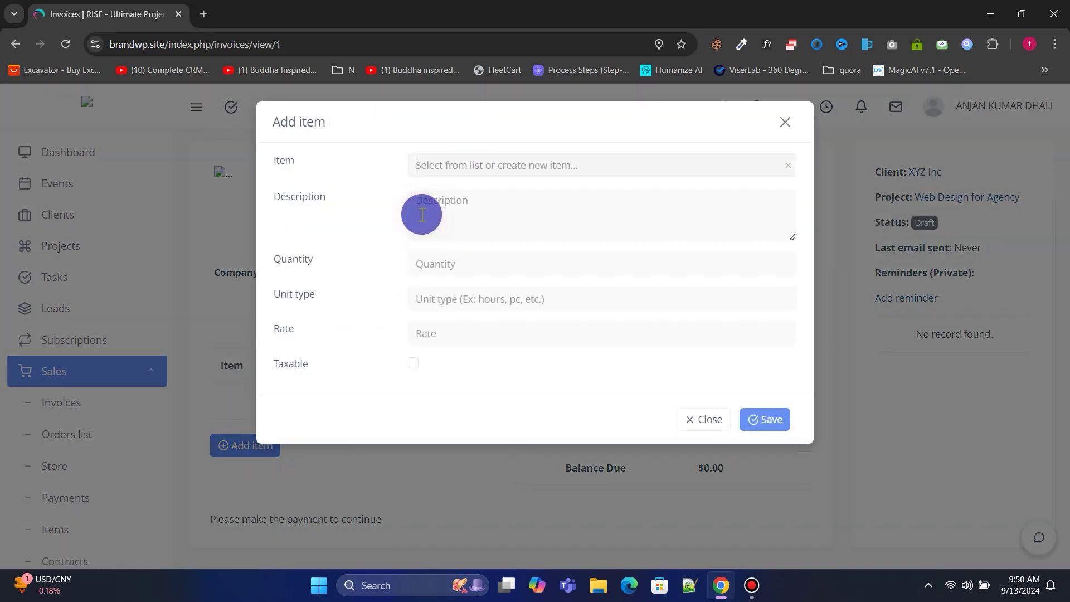
pyautogui.write('Web Desifn')
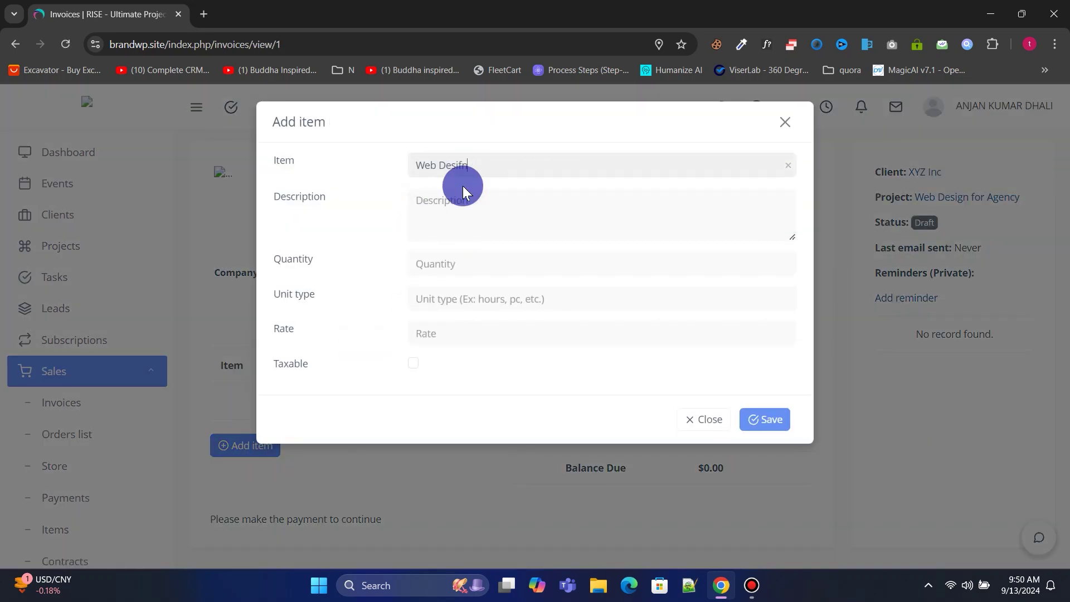
pyautogui.rightClick(470, 164)
pyautogui.click(501, 175)
pyautogui.click(454, 209)
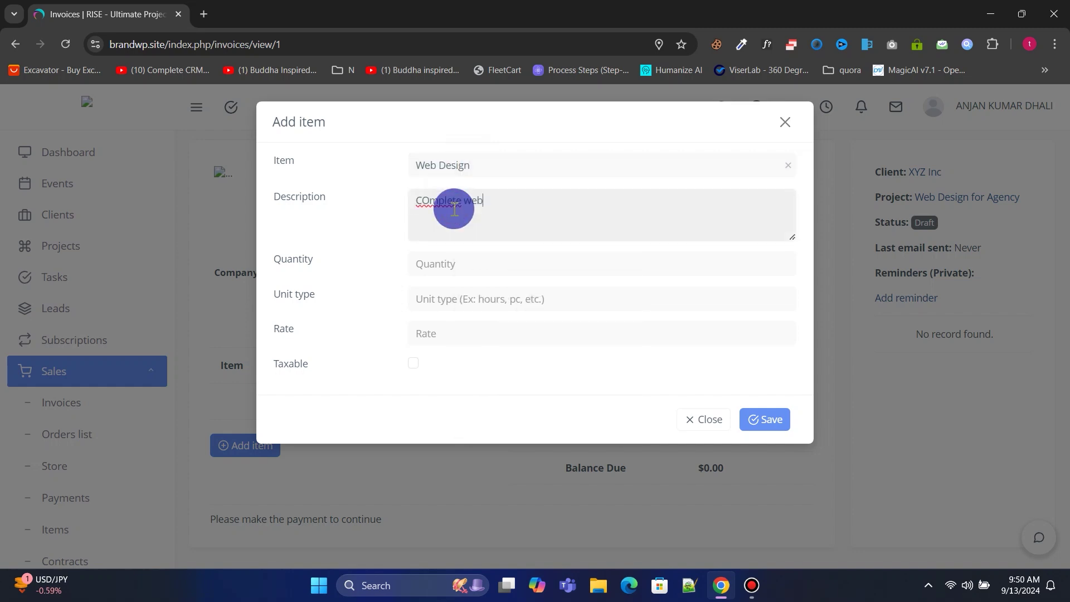
pyautogui.click(462, 267)
pyautogui.write('1')
pyautogui.click(471, 296)
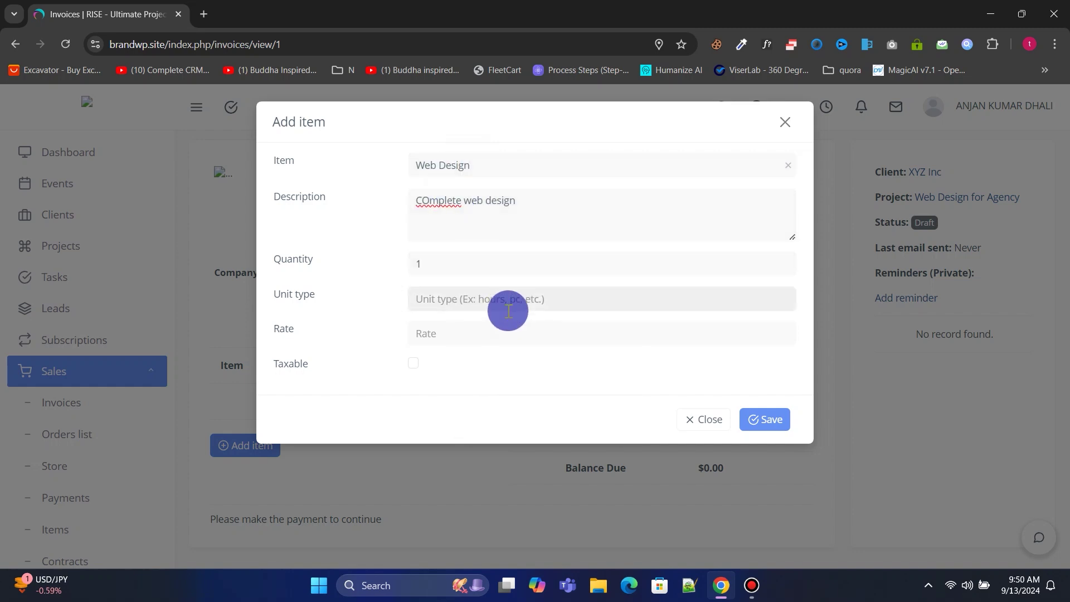
pyautogui.click(487, 330)
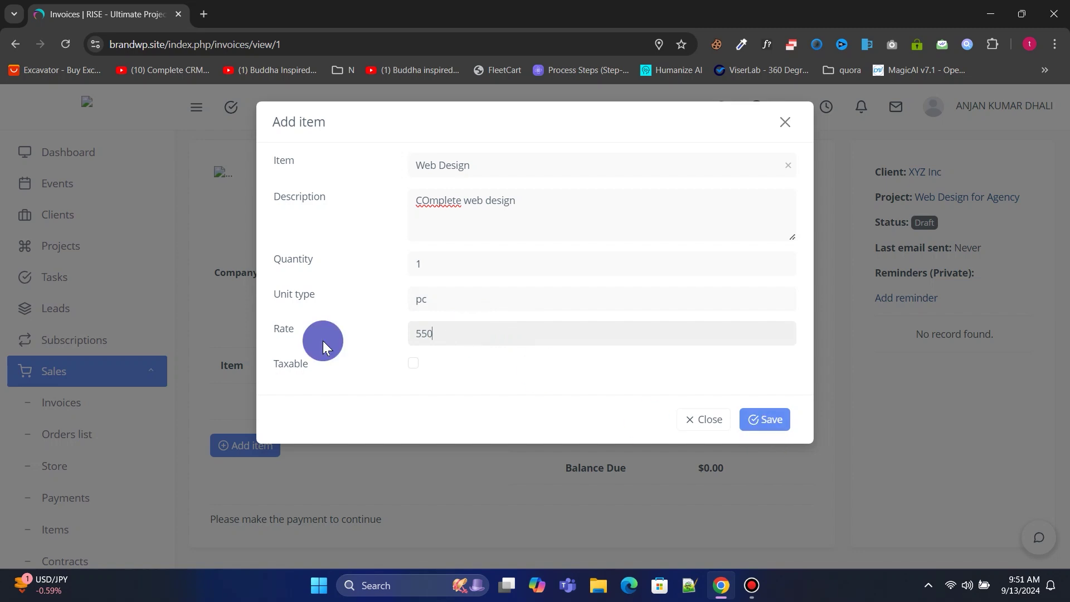
pyautogui.click(747, 419)
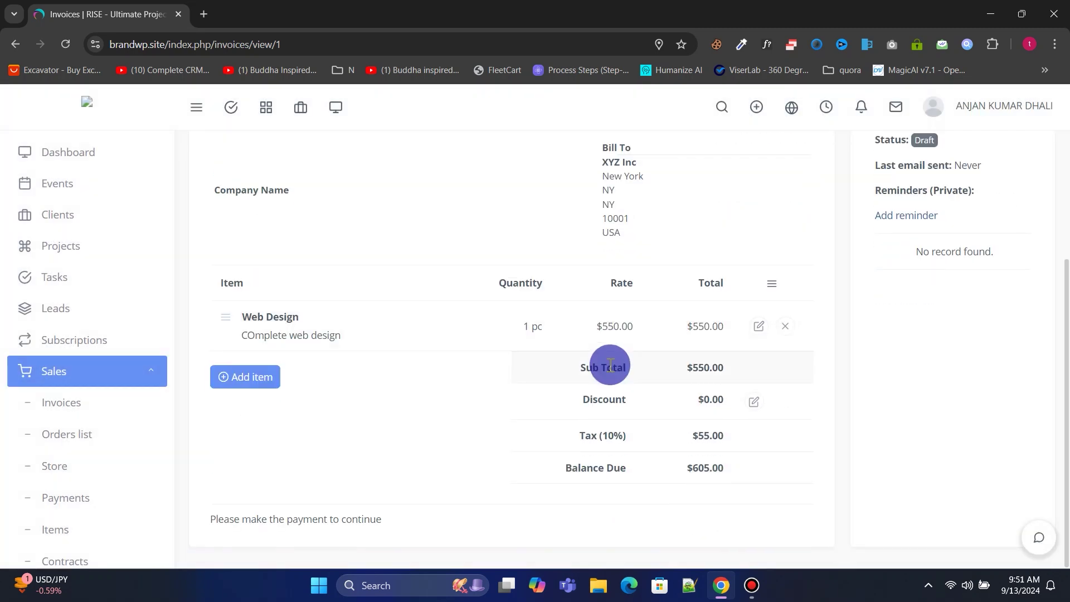
# Scroll through invoice #1 to review the item and $605.00 balance due.
pyautogui.scroll(3, 498, 516)
pyautogui.scroll(-3, 684, 373)
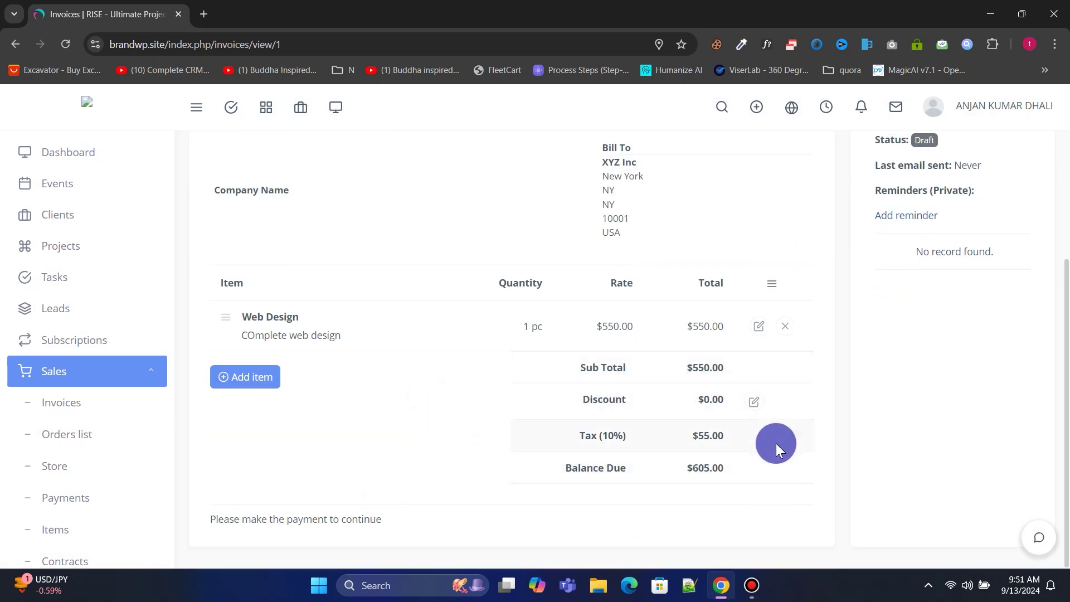
pyautogui.scroll(3, 507, 390)
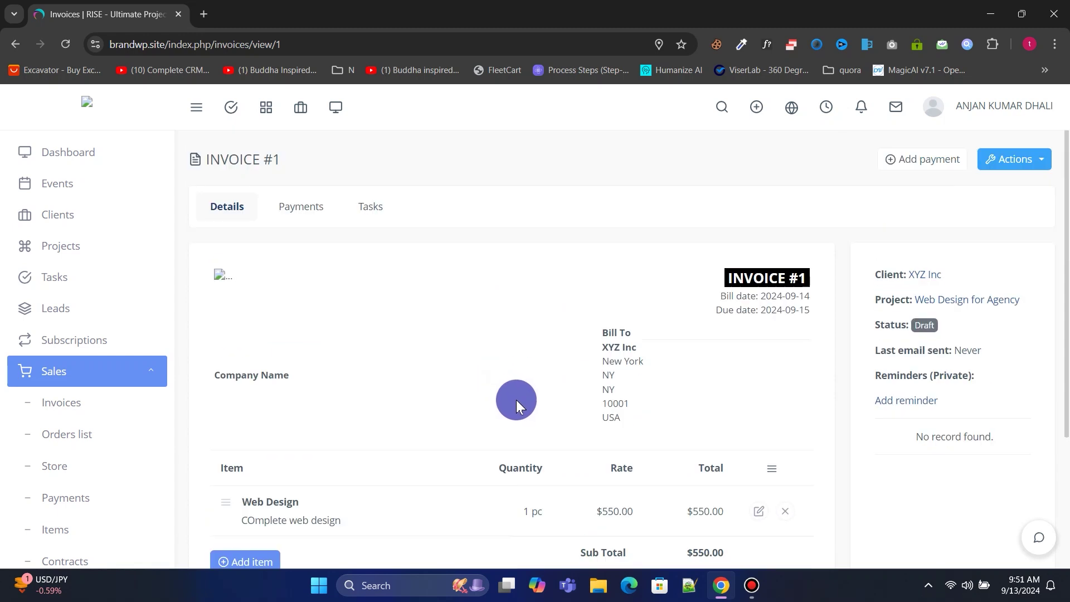
pyautogui.scroll(-5, 57, 269)
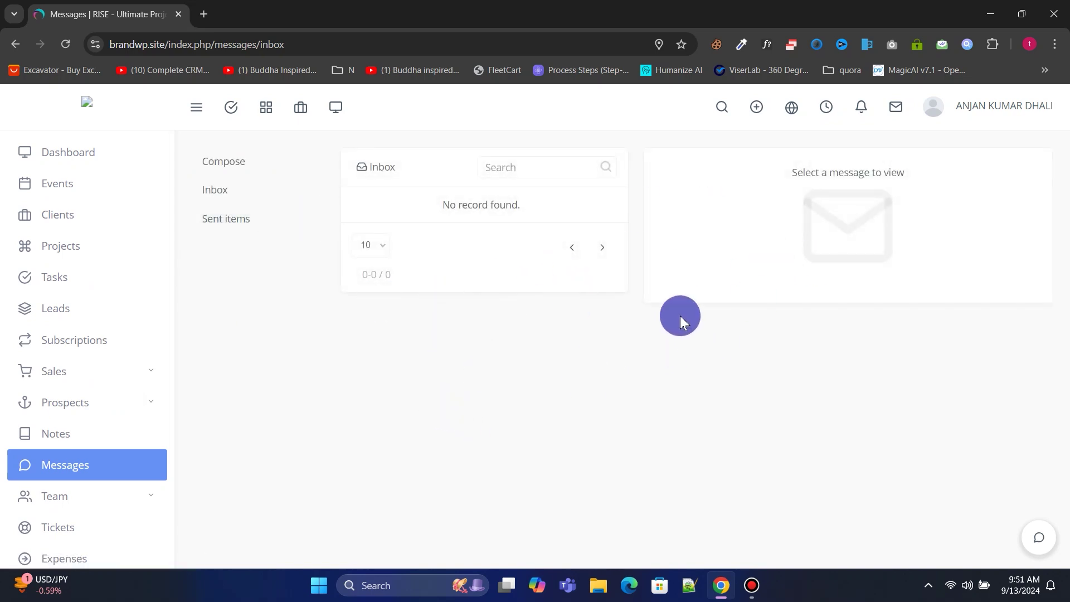
# Expand the Team section in the sidebar and open Team members.
pyautogui.scroll(-2, 83, 250)
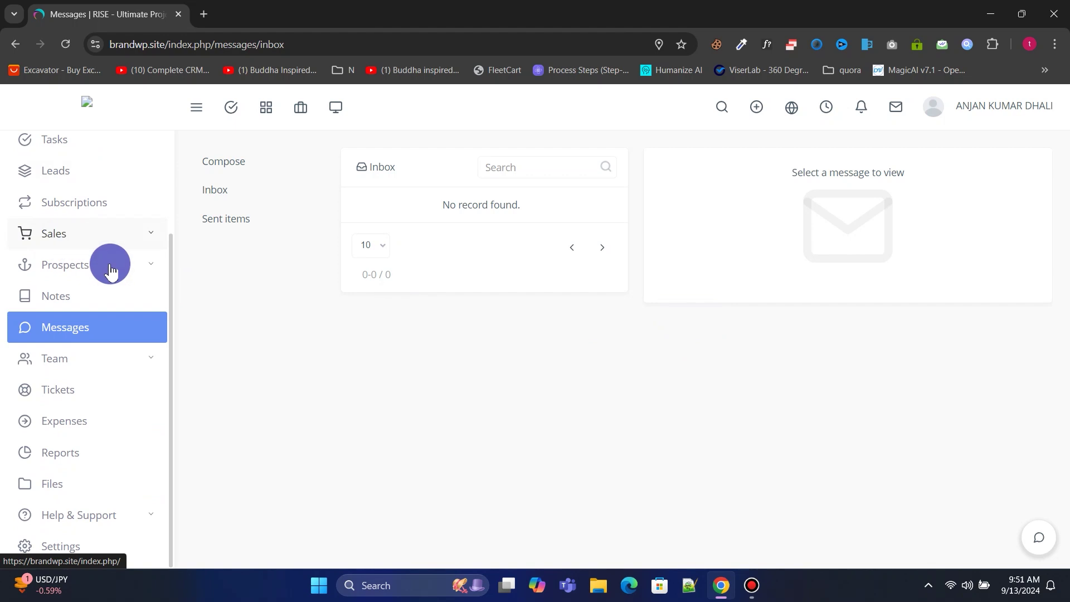
pyautogui.click(69, 367)
pyautogui.click(87, 391)
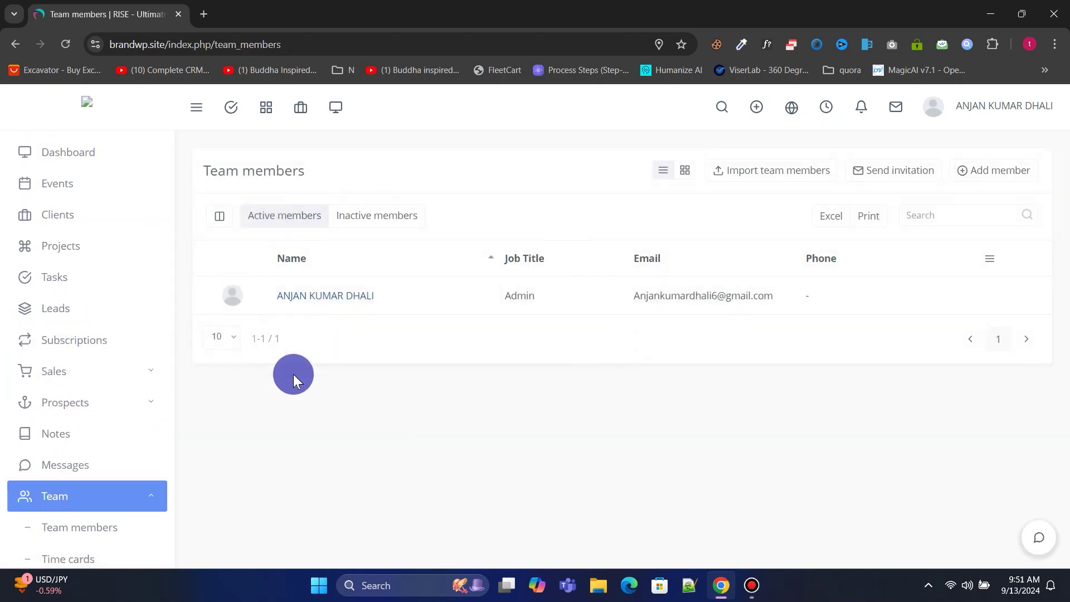
# Look over the invite-members form with the Team member role, then close it unsent.
pyautogui.click(886, 172)
pyautogui.click(357, 289)
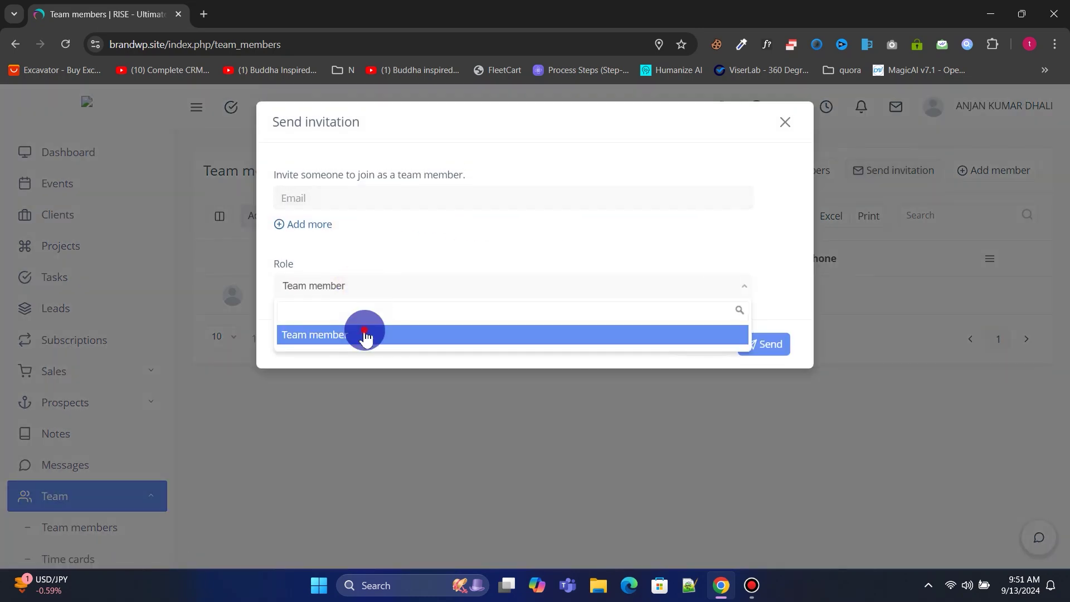
pyautogui.click(363, 335)
pyautogui.click(321, 225)
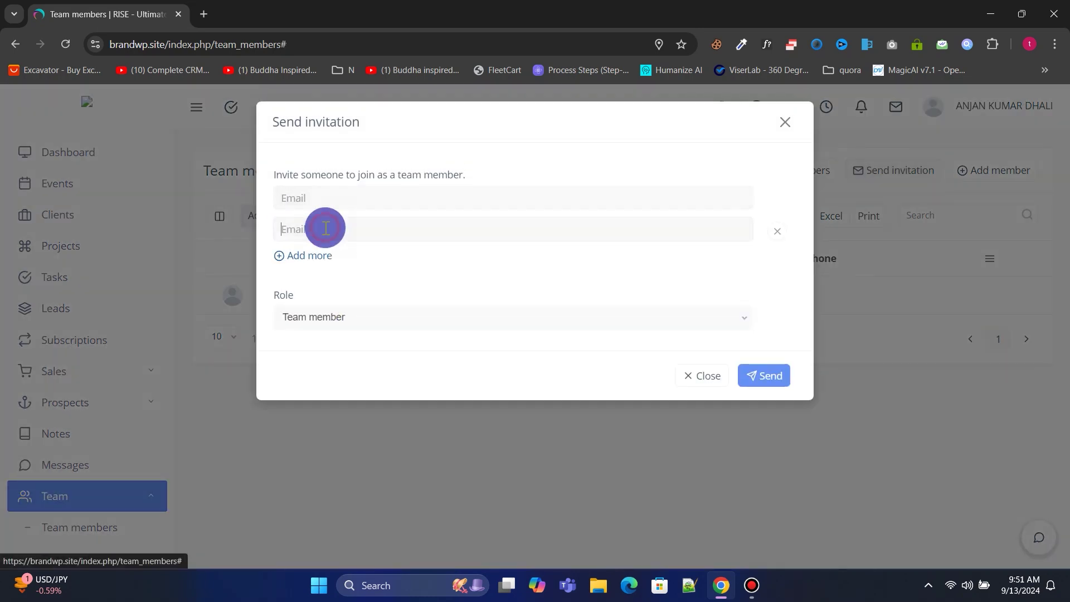
pyautogui.click(824, 151)
# Start a new team member with first name Test, last name member, and an address.
pyautogui.click(1008, 167)
pyautogui.click(453, 219)
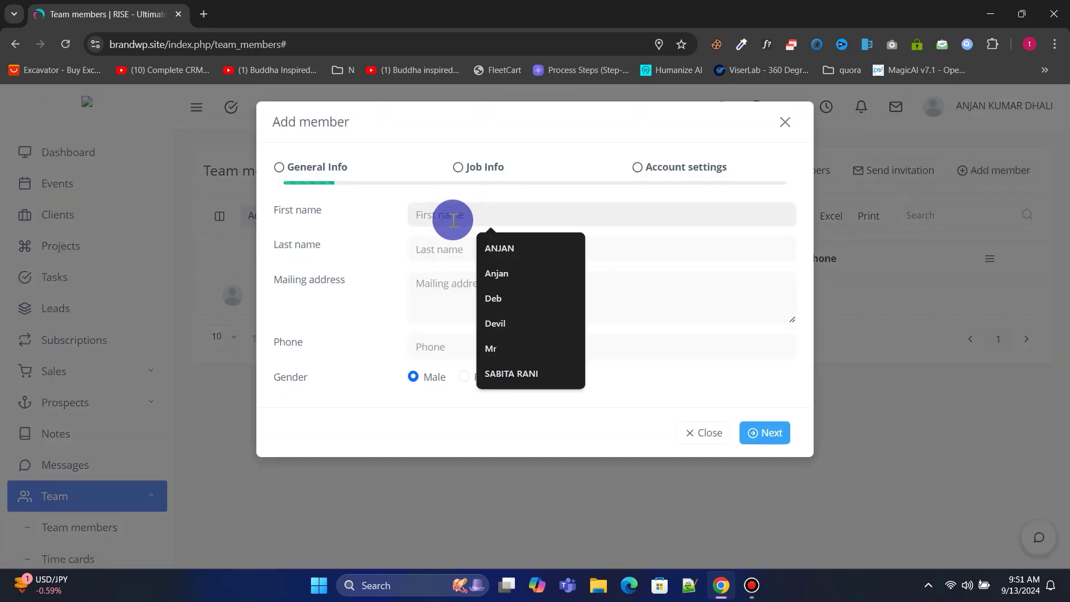
pyautogui.write('Test')
pyautogui.click(450, 245)
pyautogui.write('member')
pyautogui.click(448, 283)
pyautogui.write('address')
pyautogui.click(444, 344)
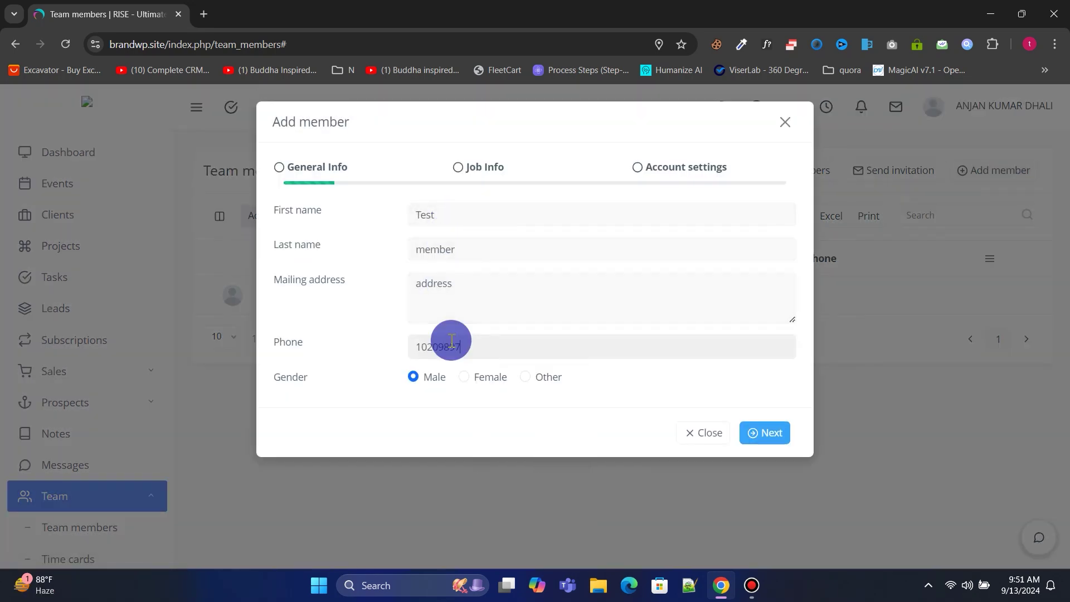
pyautogui.press('Return')
# Set the job title Front end developer, salary 15, salary term hourly.
pyautogui.write('Front end developer')
pyautogui.click(475, 240)
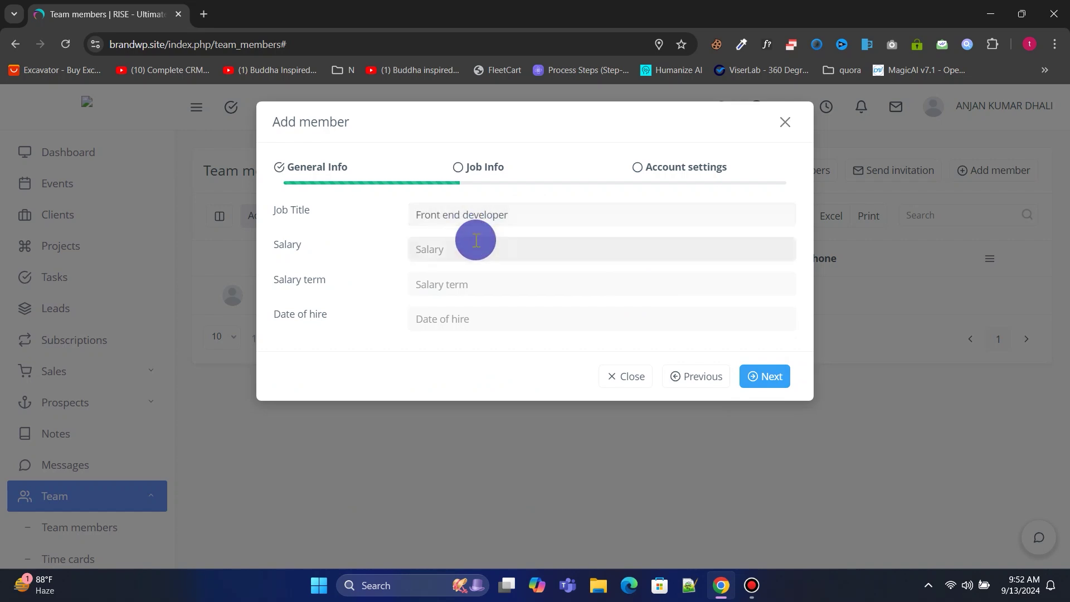
pyautogui.write('15')
pyautogui.click(482, 288)
pyautogui.write('hourly')
pyautogui.click(764, 376)
# Enter the member's login e-mail and password, choose the role, and save.
pyautogui.click(449, 216)
pyautogui.click(455, 249)
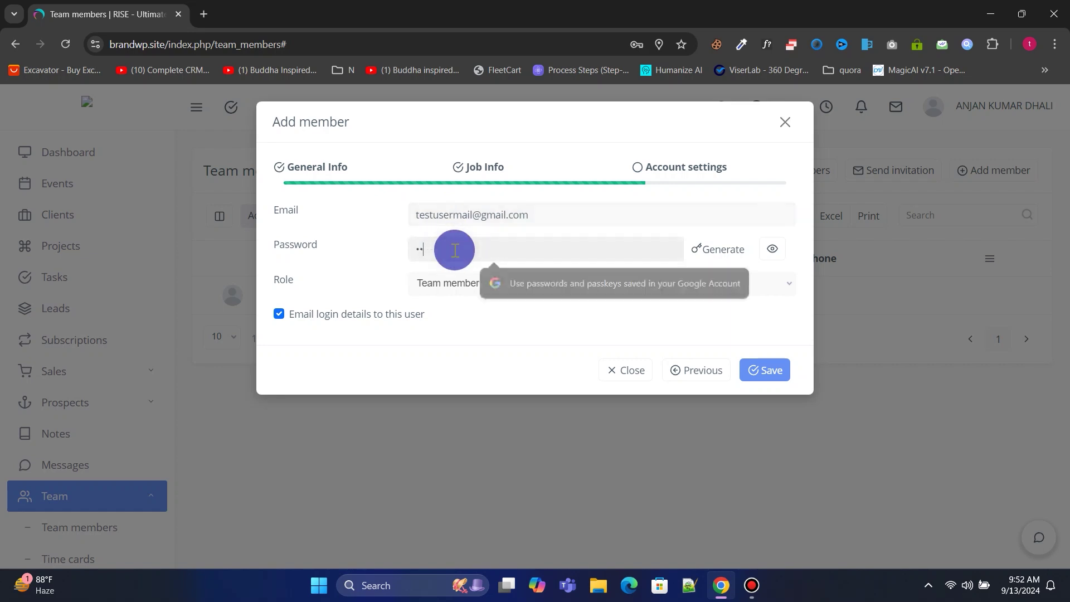
pyautogui.write('123456')
pyautogui.click(454, 283)
pyautogui.click(771, 369)
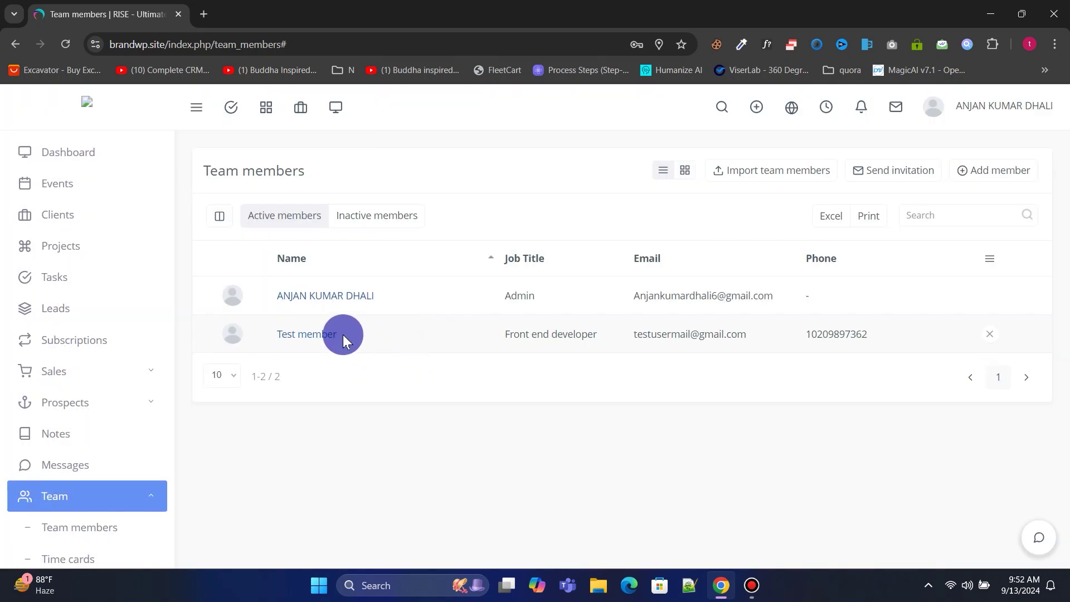
# Open the new Test member's profile and view its Job Info tab.
pyautogui.click(342, 334)
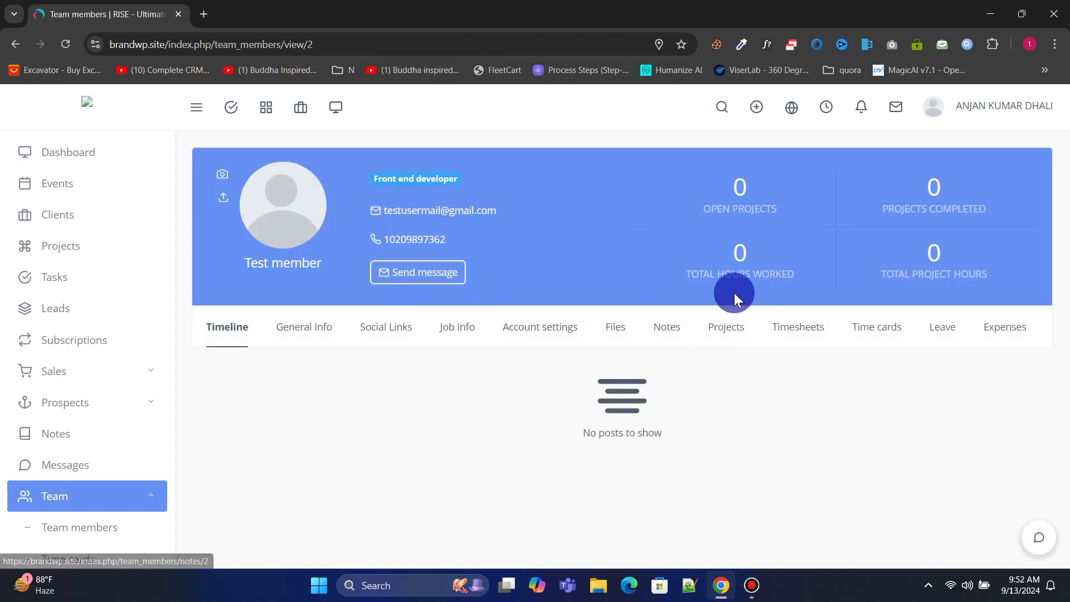
pyautogui.click(446, 328)
pyautogui.scroll(-2, 499, 357)
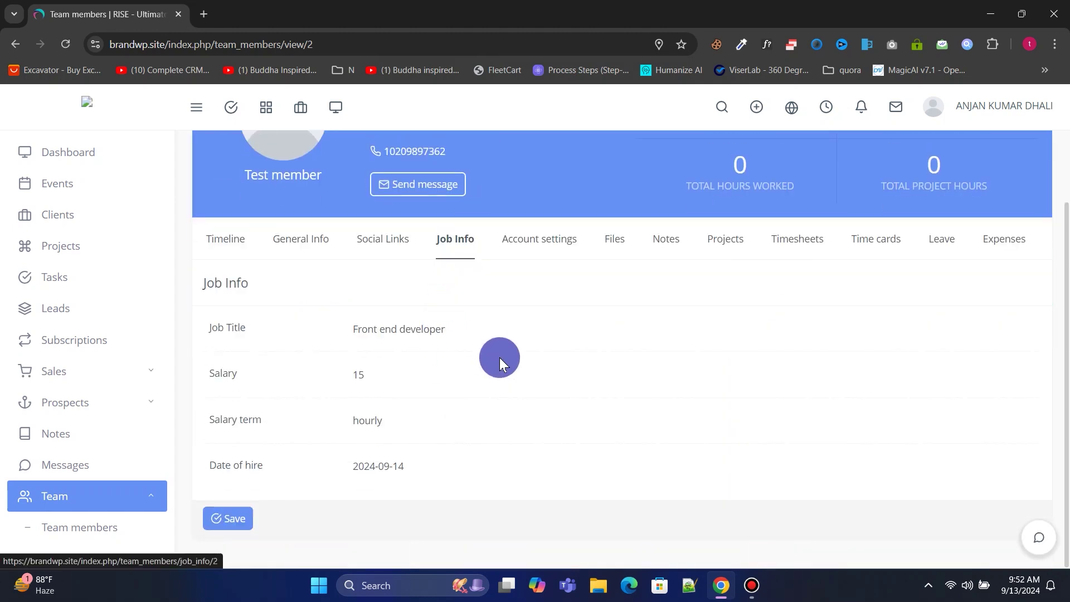
pyautogui.scroll(2, 500, 358)
pyautogui.scroll(-5, 150, 345)
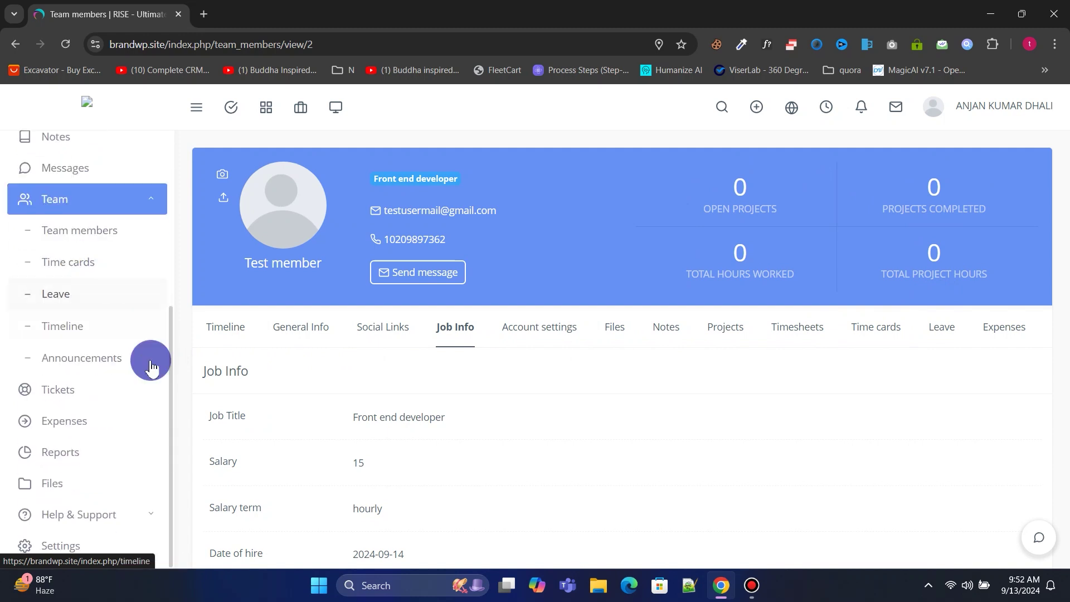
pyautogui.click(86, 421)
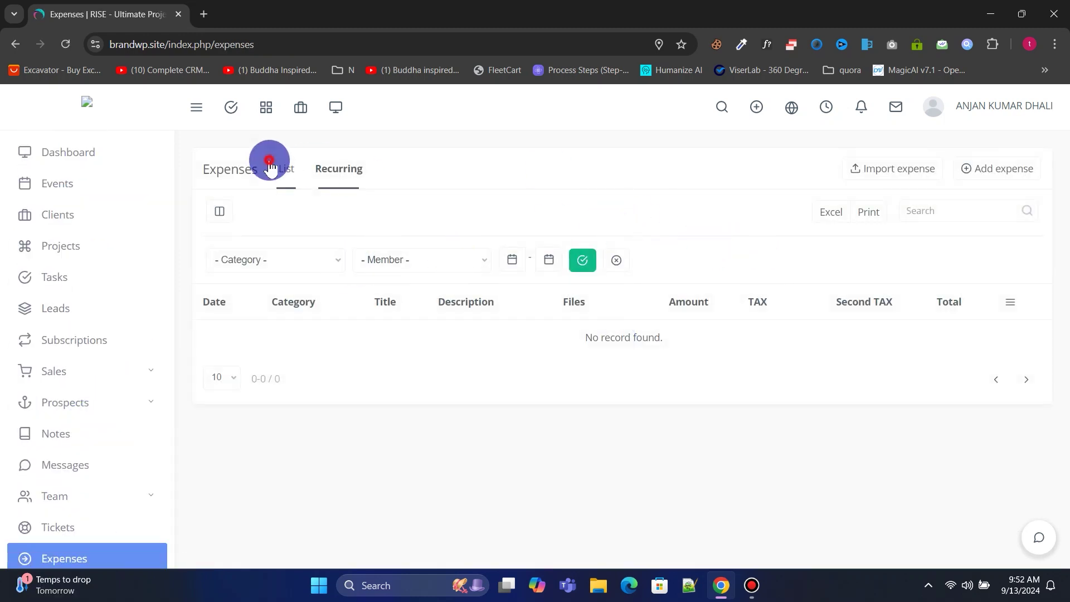
# Add a $15 Tea and Beverage expense for XYZ Inc's Web Design for Agency project.
pyautogui.click(270, 166)
pyautogui.click(988, 170)
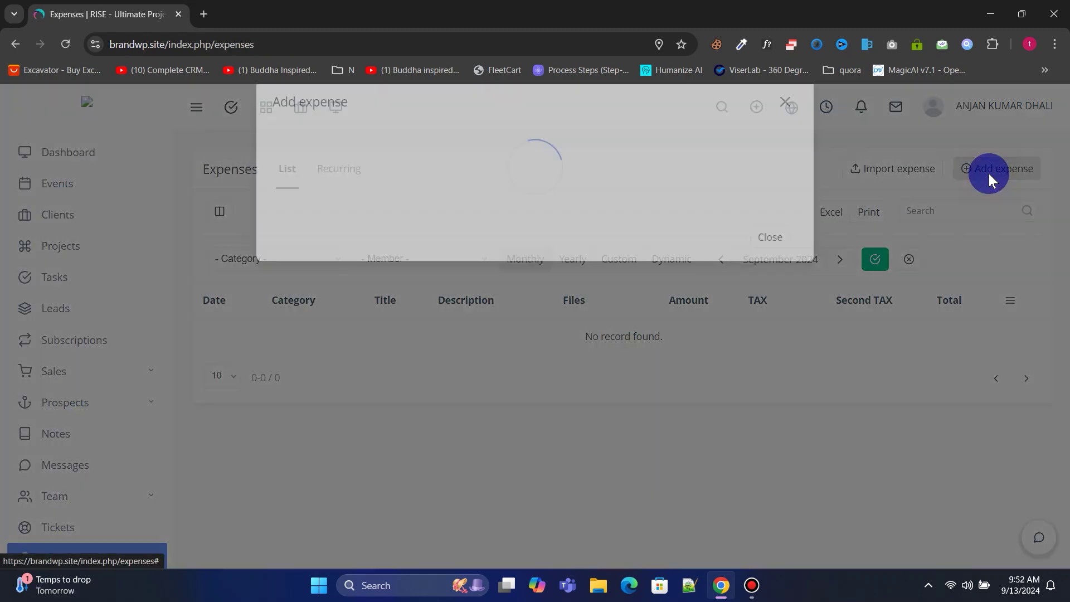
pyautogui.click(432, 229)
pyautogui.write('15')
pyautogui.click(457, 257)
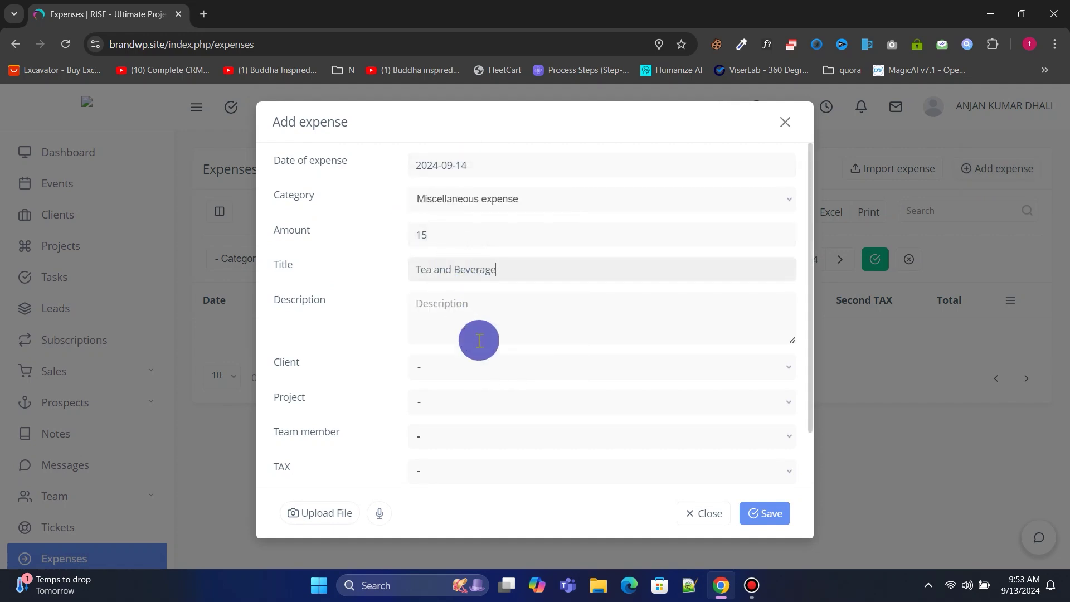
pyautogui.click(477, 359)
pyautogui.click(446, 356)
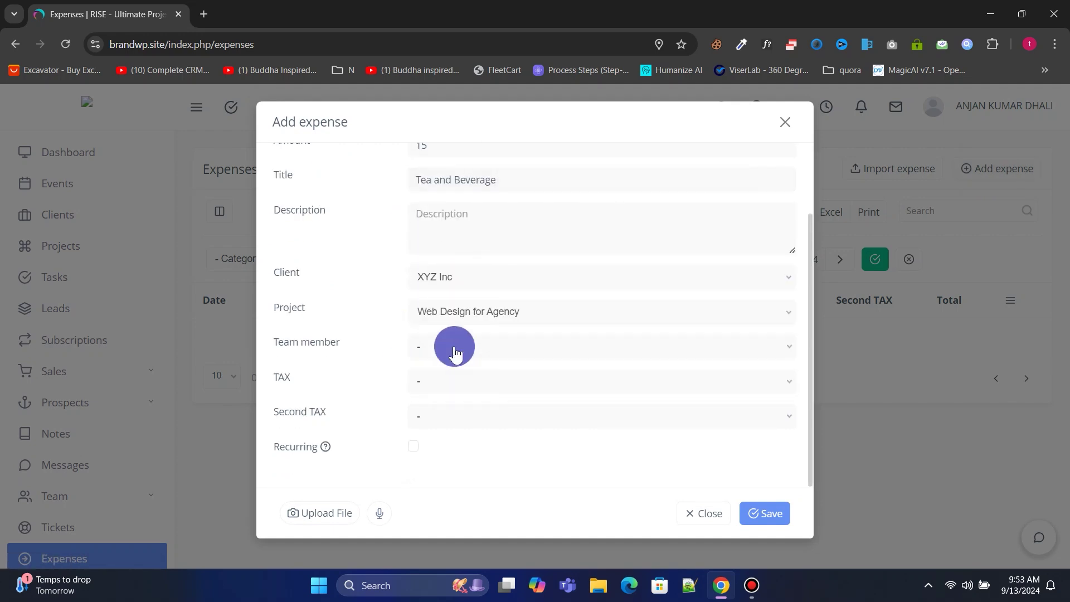
pyautogui.click(765, 514)
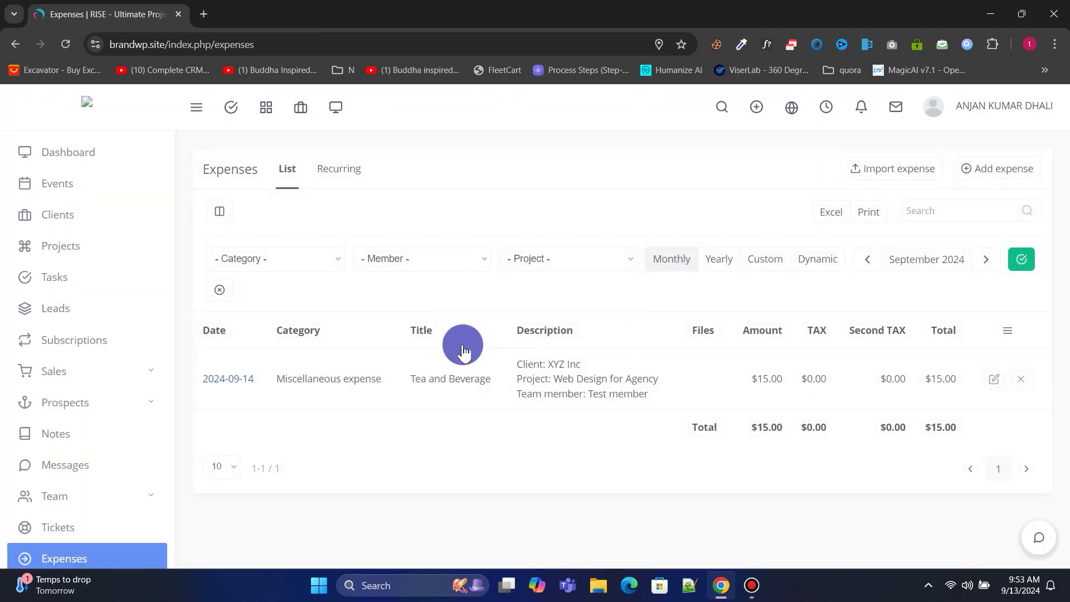
# Highlight the new expense's amount figures and the $0.00 TAX totals in the list.
pyautogui.moveTo(743, 386); pyautogui.dragTo(945, 379)
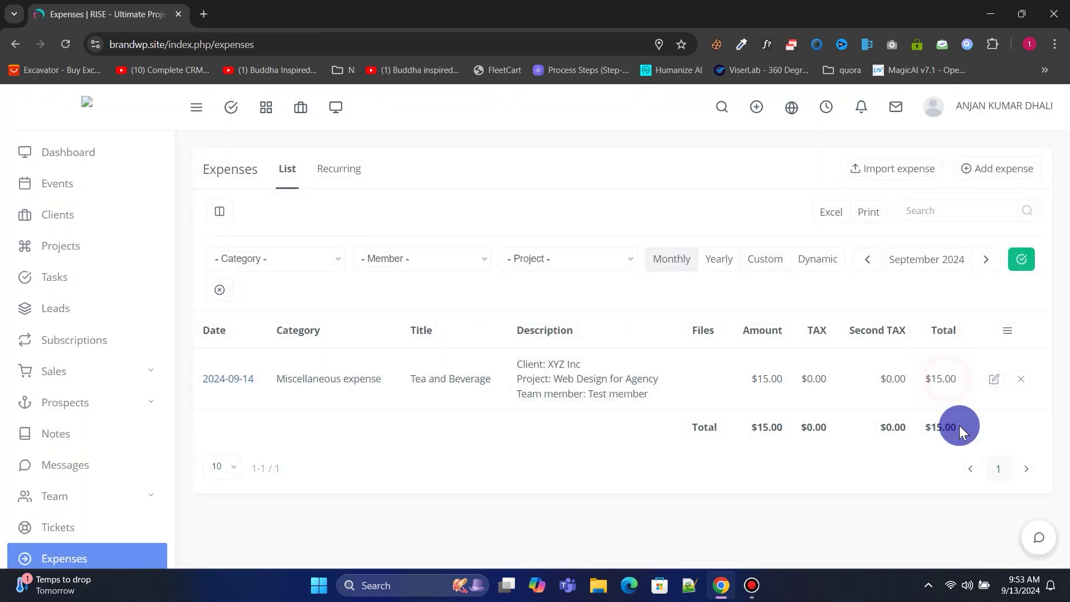
pyautogui.moveTo(925, 419); pyautogui.dragTo(774, 427)
pyautogui.scroll(-2, 117, 323)
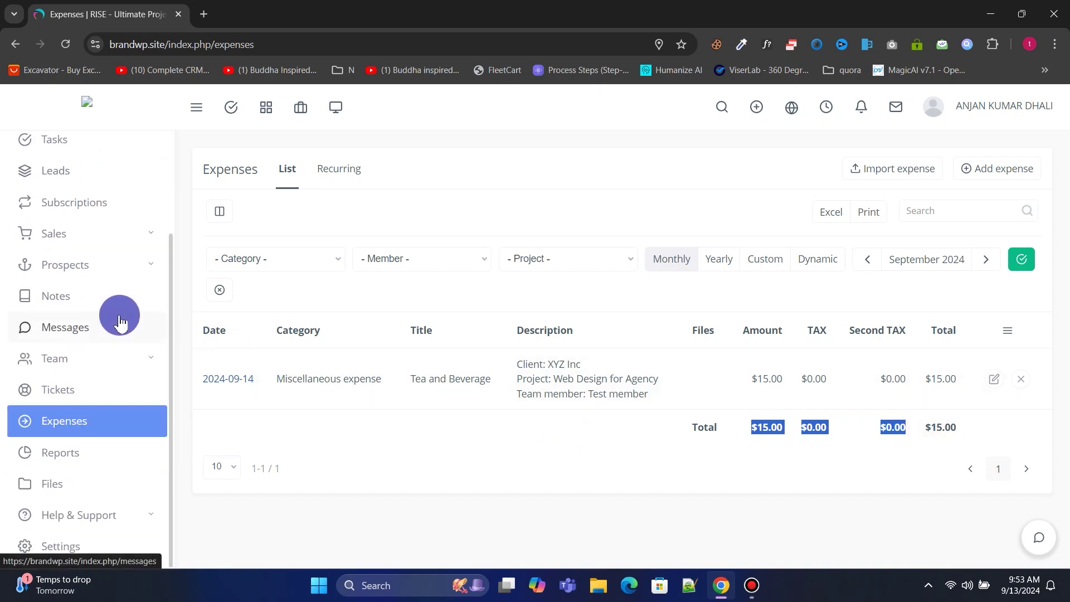
pyautogui.click(95, 453)
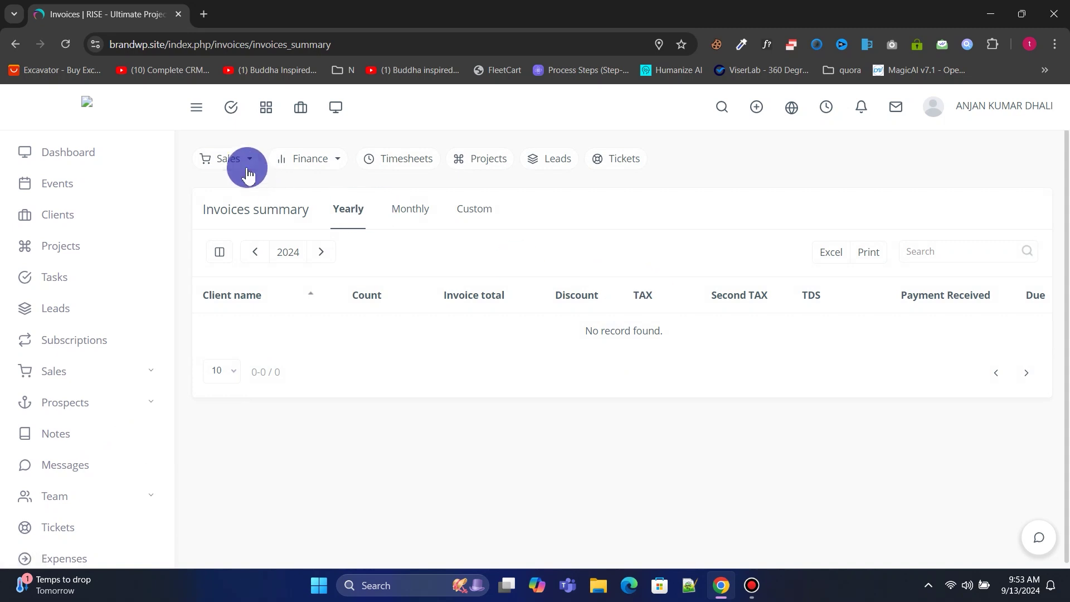
# Browse the Income vs Expenses chart and project summaries by team member and by client.
pyautogui.click(245, 163)
pyautogui.click(247, 181)
pyautogui.click(311, 163)
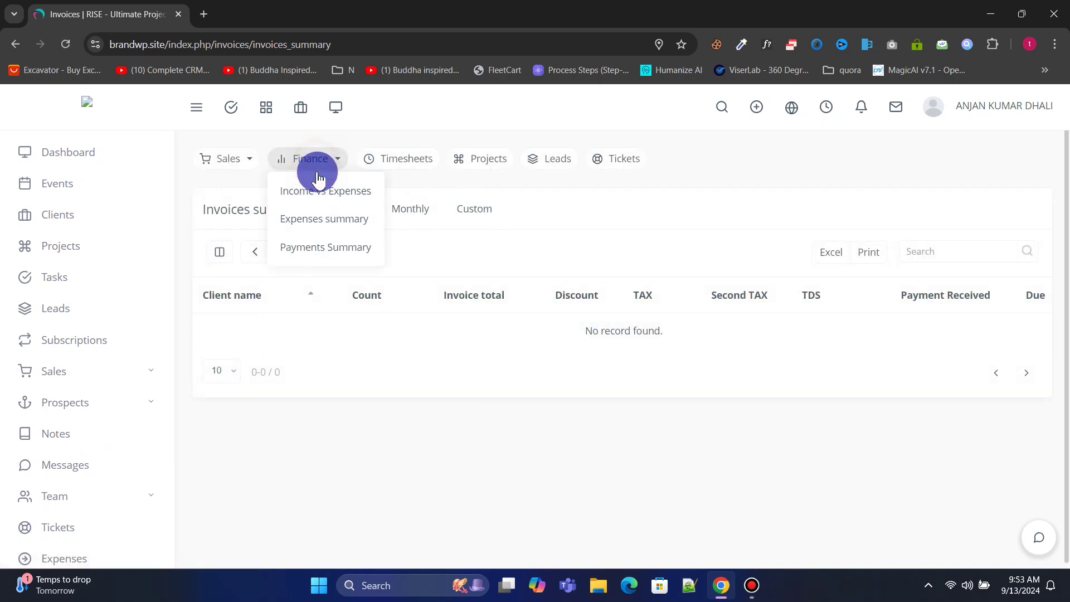
pyautogui.click(316, 189)
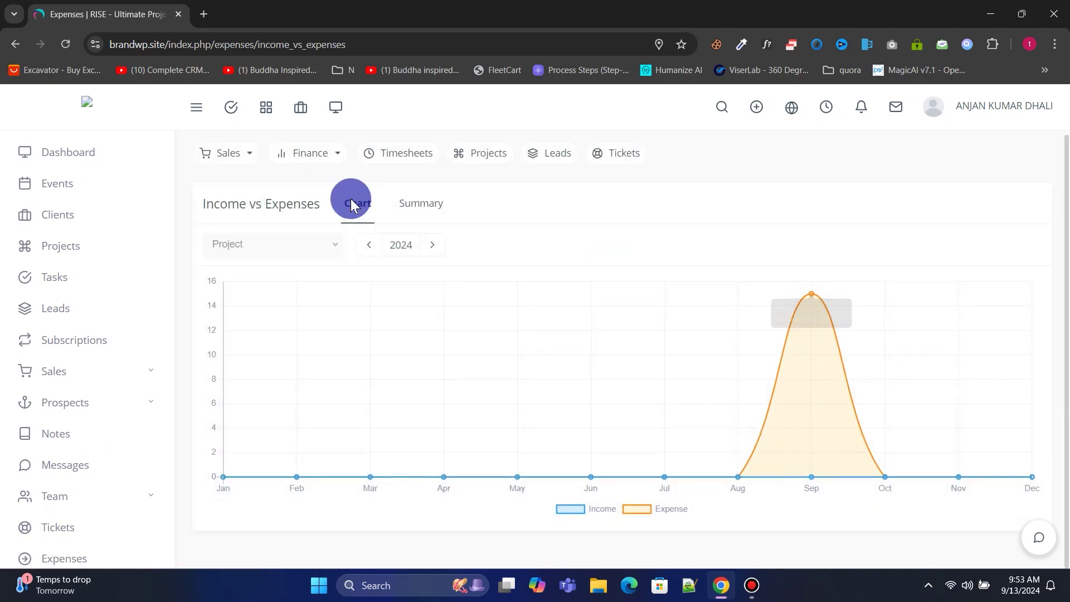
pyautogui.click(469, 156)
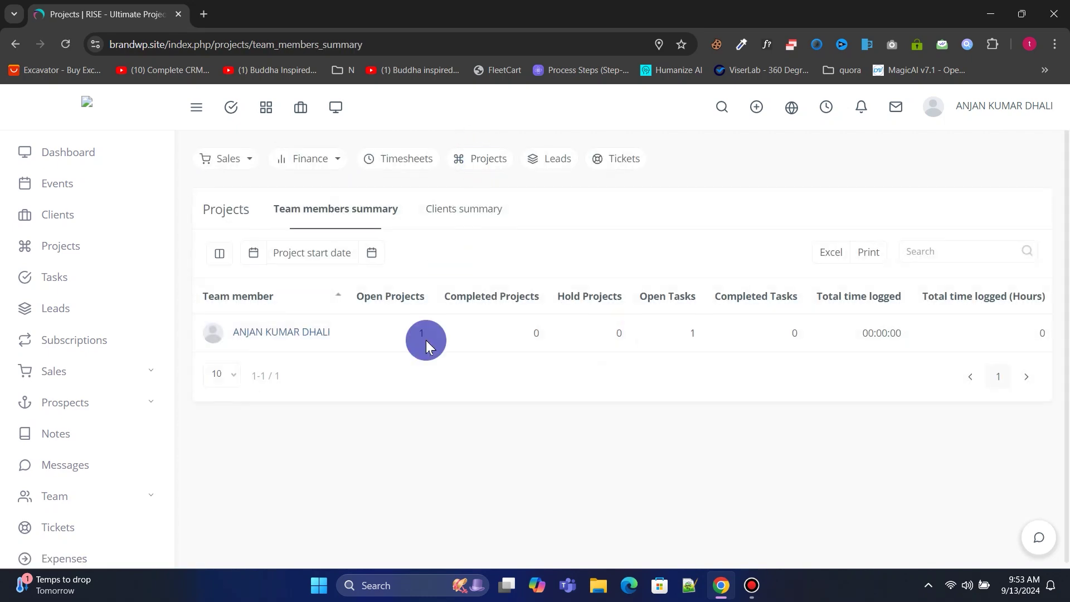
pyautogui.click(555, 157)
pyautogui.scroll(-5, 604, 397)
pyautogui.scroll(5, 604, 396)
pyautogui.click(477, 158)
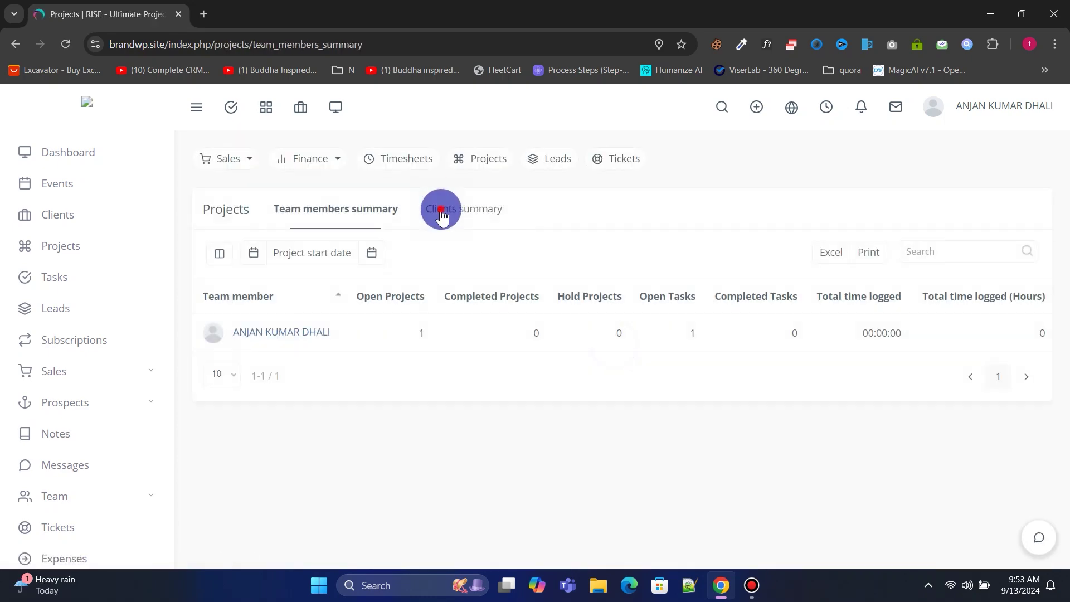
pyautogui.click(451, 208)
pyautogui.scroll(-3, 79, 295)
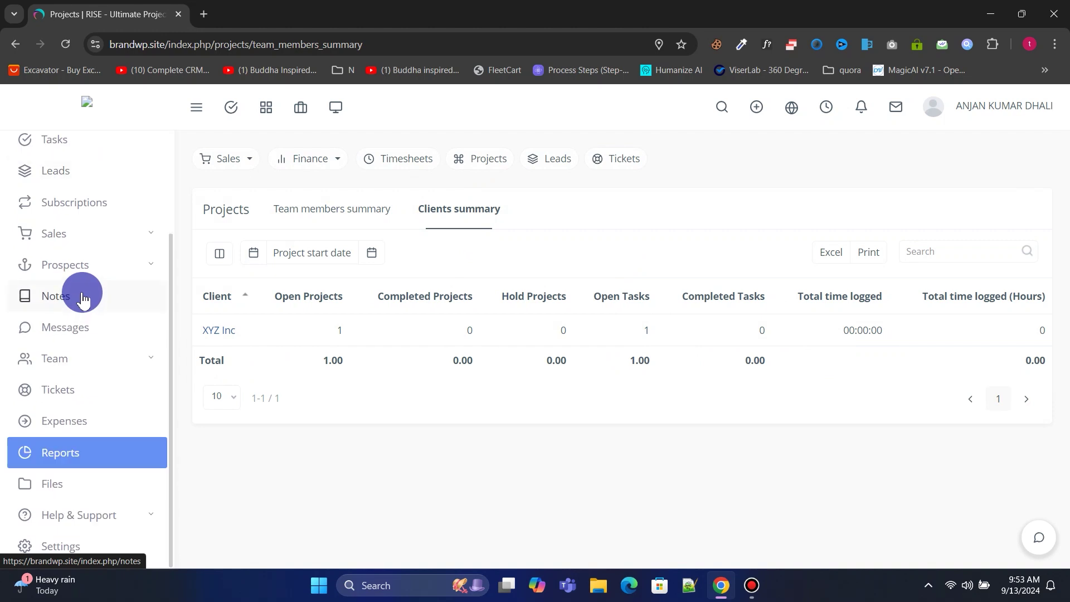
# Open the Knowledge base, then the Internal Wiki help page.
pyautogui.click(89, 514)
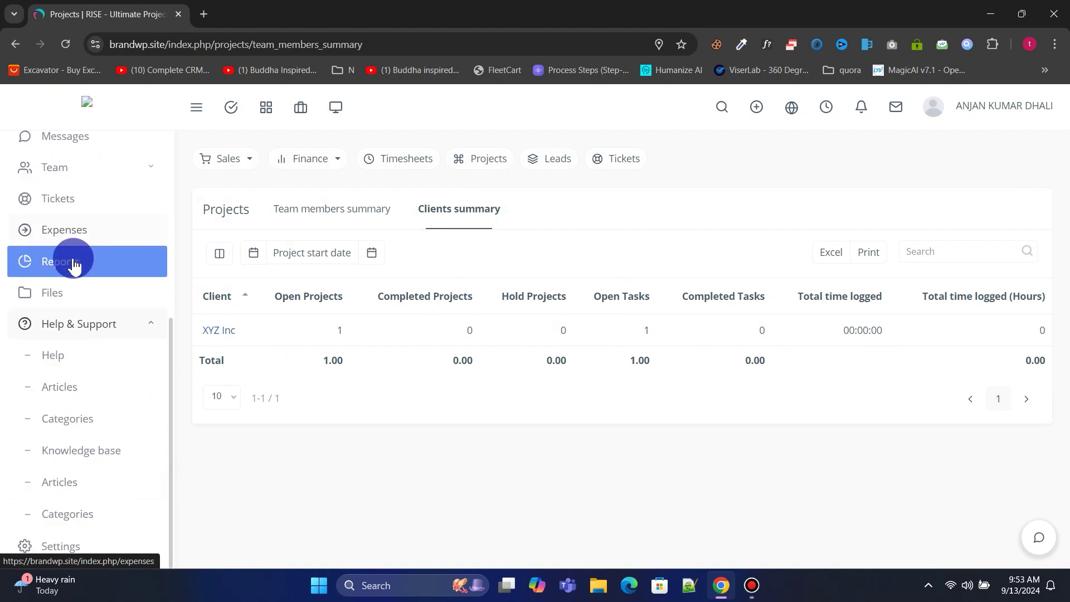
pyautogui.click(94, 452)
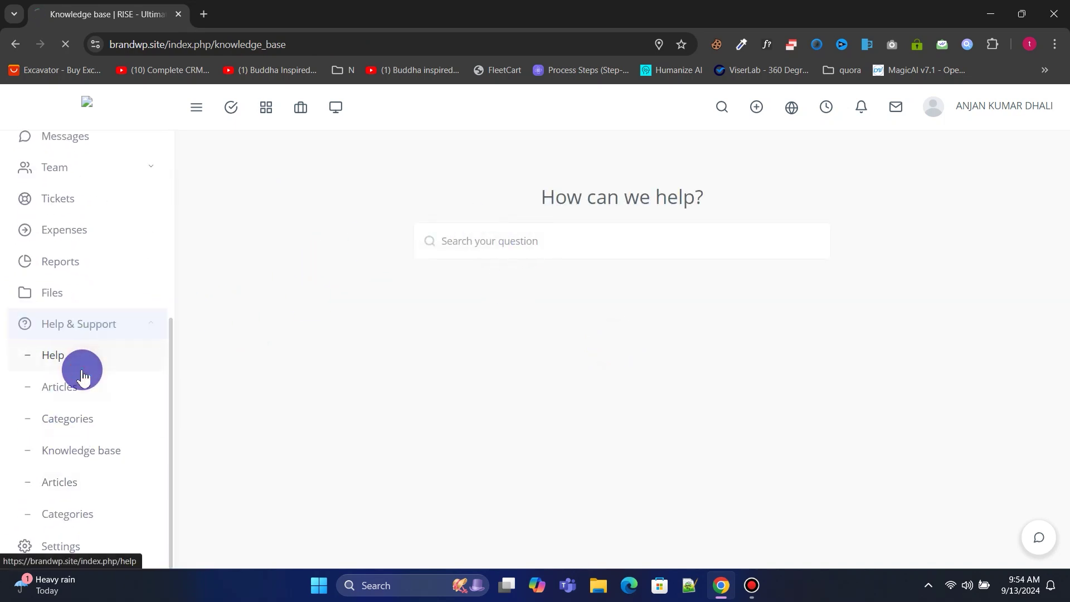
pyautogui.click(72, 361)
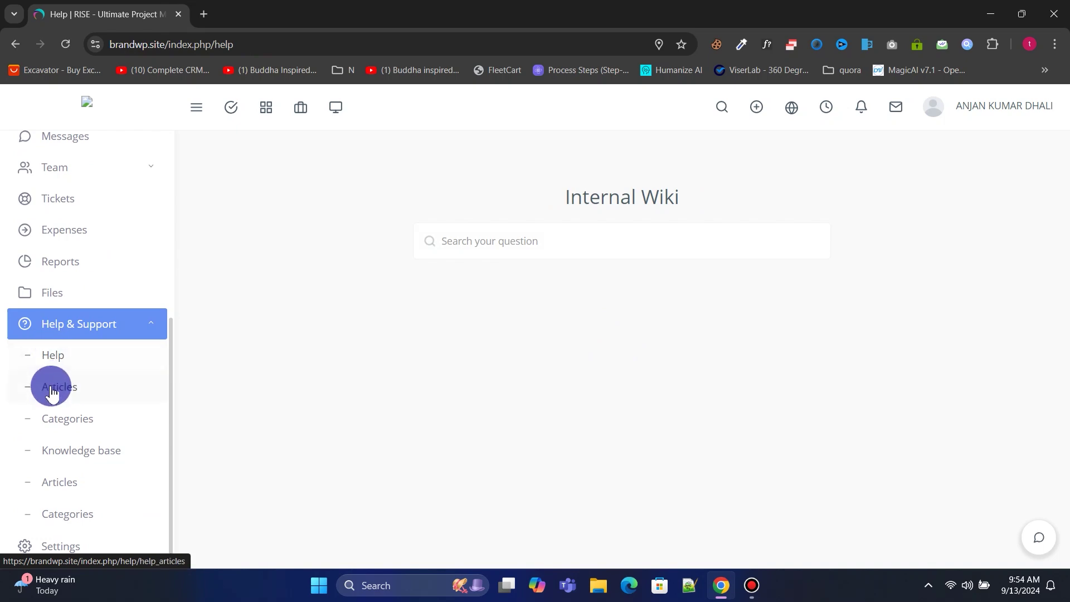
# Replace the site logo with Lowewgo.png from Downloads, zoomed out in the cropper.
pyautogui.click(83, 552)
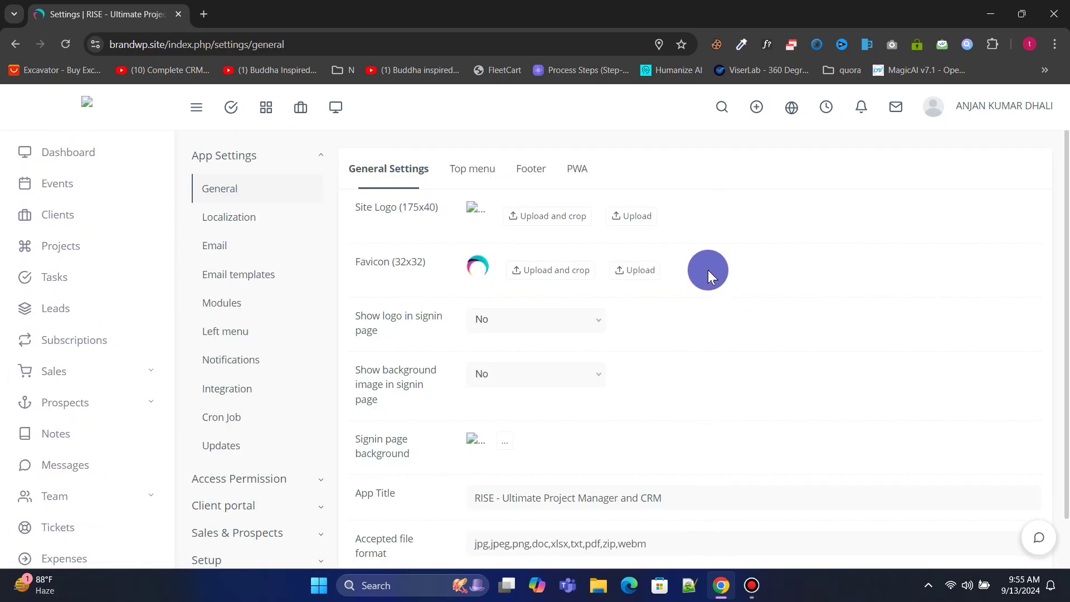
pyautogui.moveTo(1062, 287); pyautogui.dragTo(1062, 167)
pyautogui.click(567, 213)
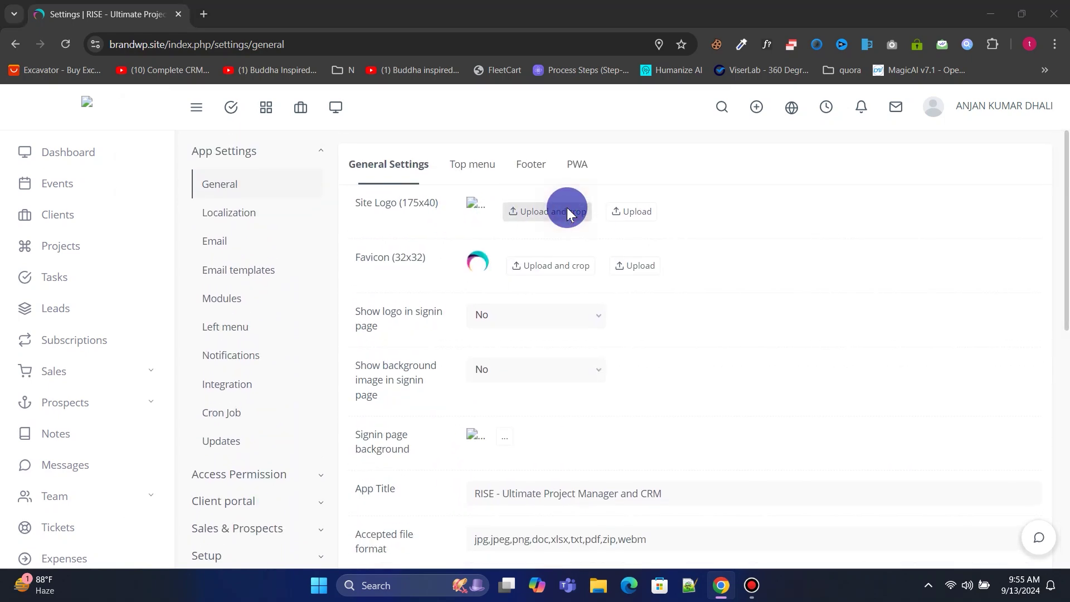
pyautogui.click(147, 222)
pyautogui.click(291, 215)
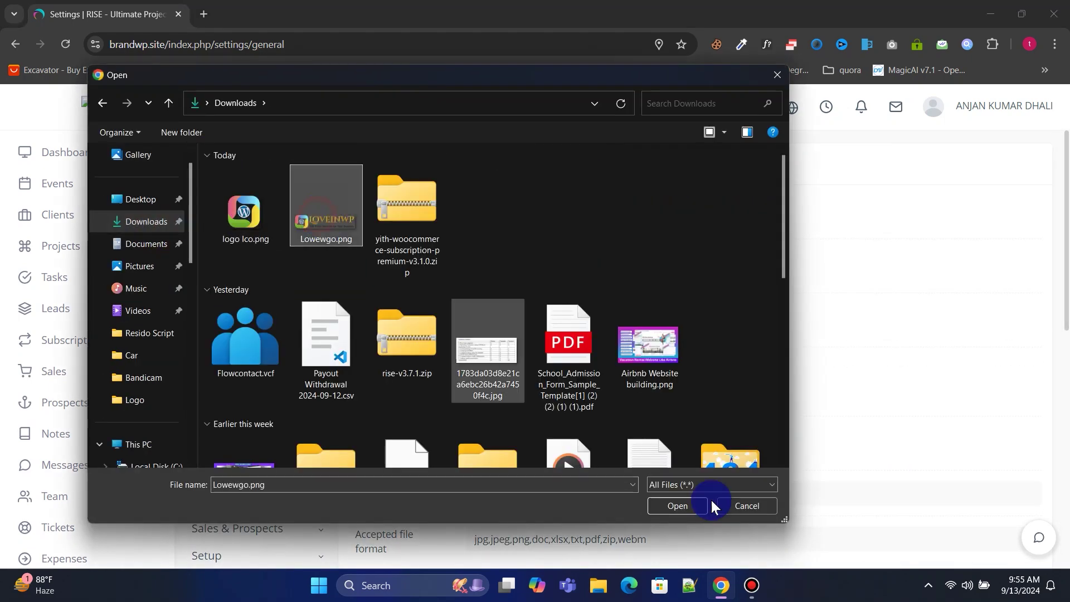
pyautogui.click(679, 506)
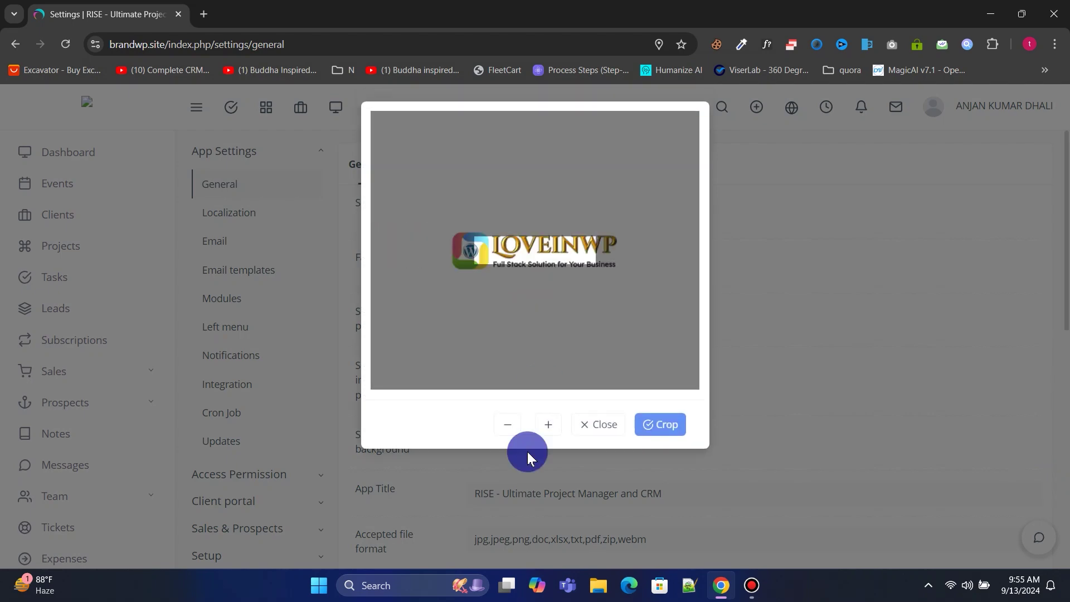
pyautogui.click(507, 424)
pyautogui.click(507, 424)
pyautogui.click(666, 432)
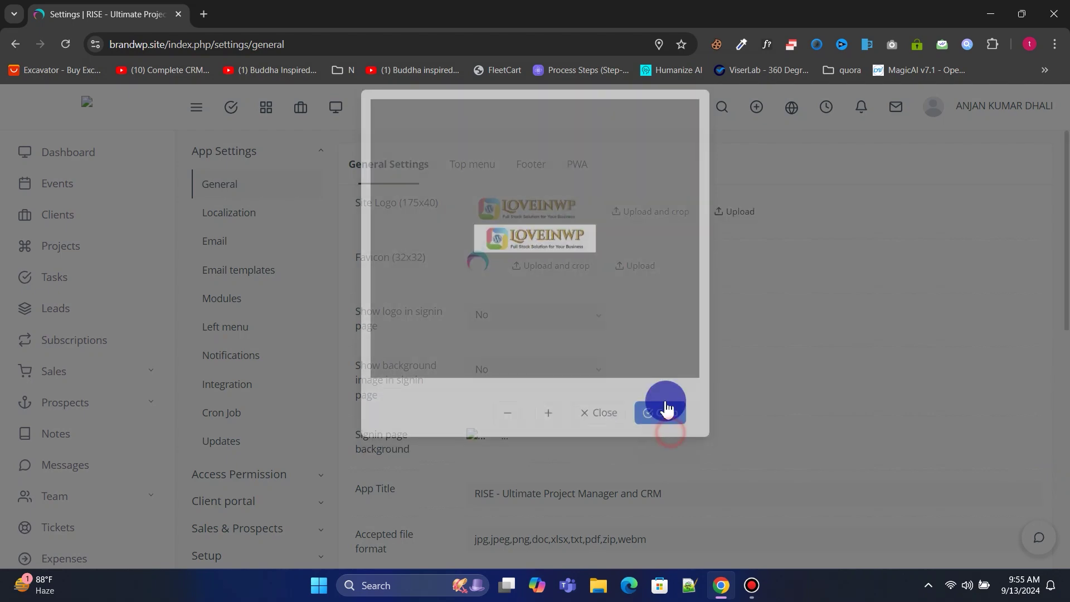
# Set the favicon to the small WordPress logo icon, zoomed out and cropped.
pyautogui.click(556, 266)
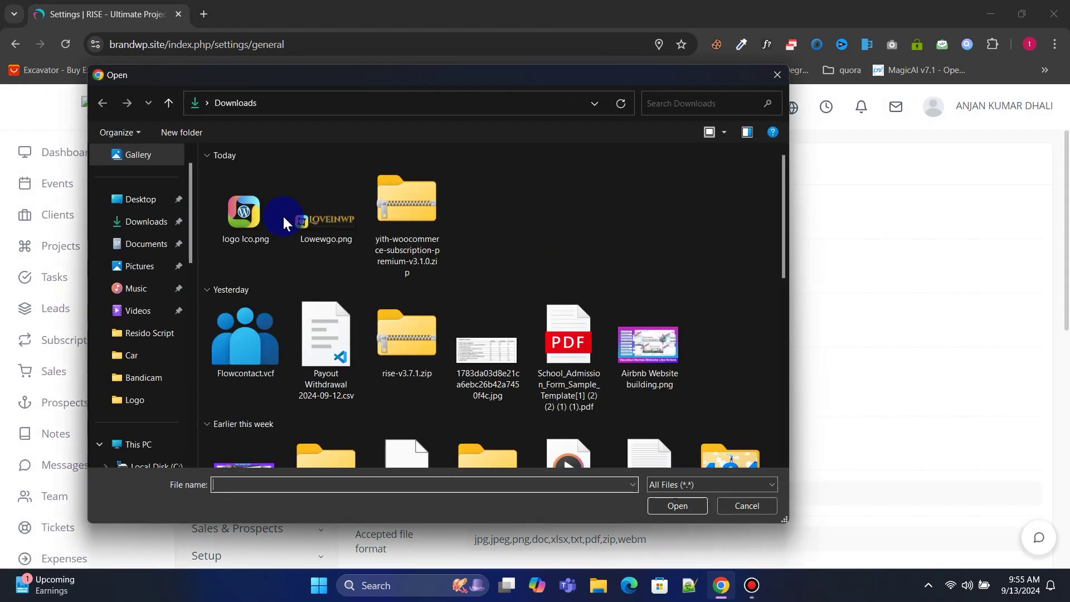
pyautogui.click(282, 214)
pyautogui.click(677, 504)
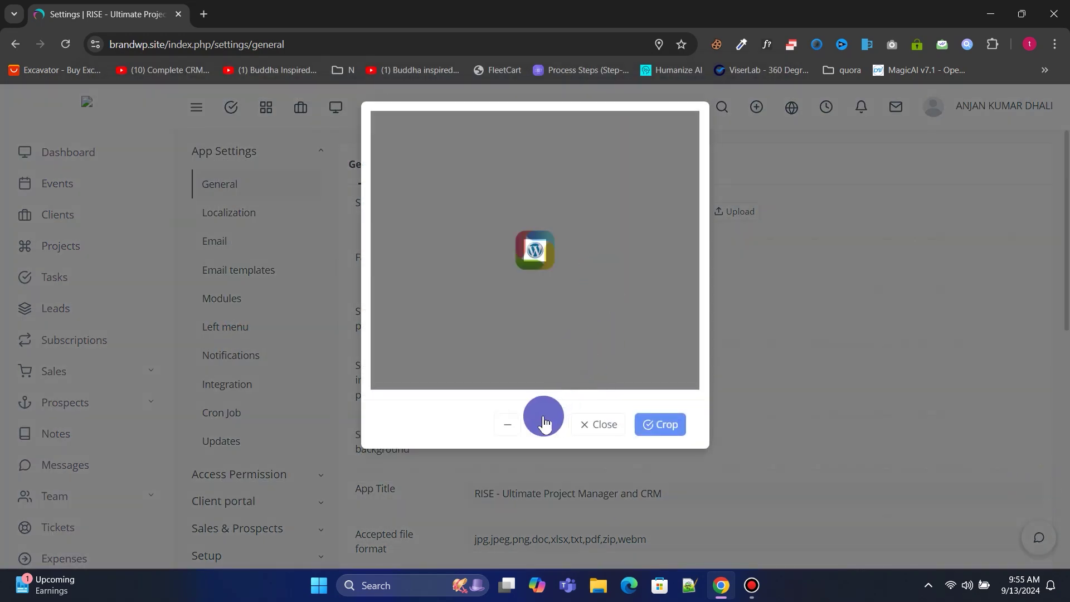
pyautogui.click(512, 424)
pyautogui.click(668, 433)
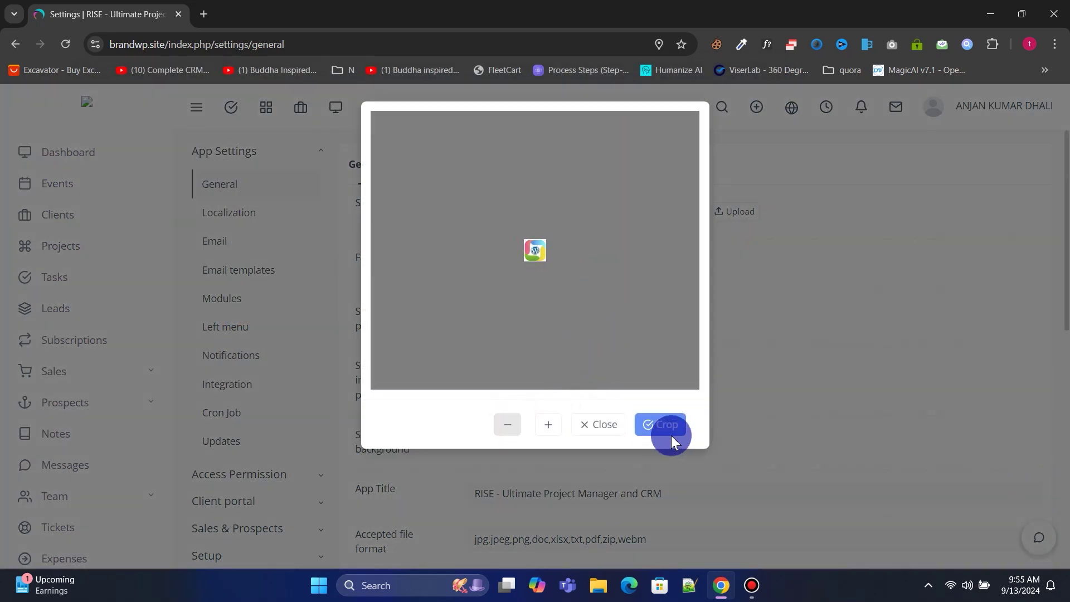
pyautogui.scroll(-1, 644, 318)
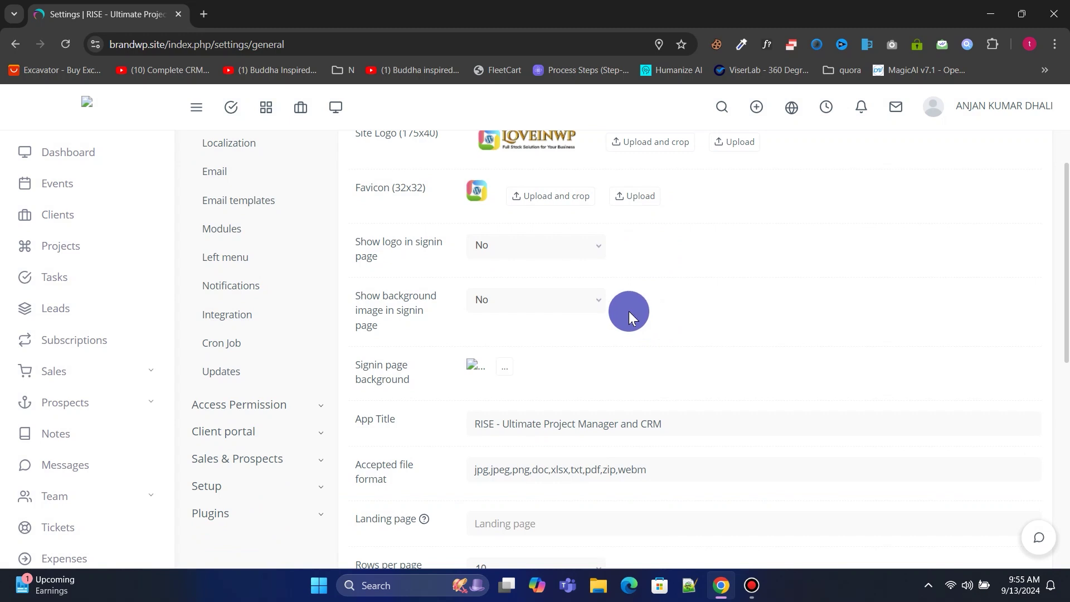
# Scroll through the General Settings page.
pyautogui.scroll(-6, 1065, 279)
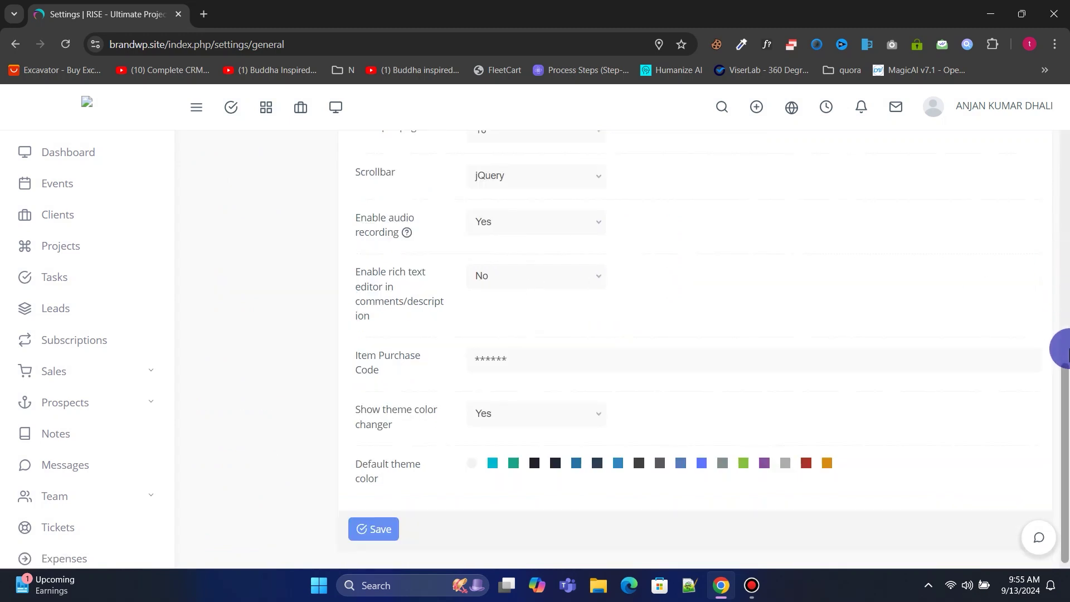
pyautogui.scroll(5, 1061, 334)
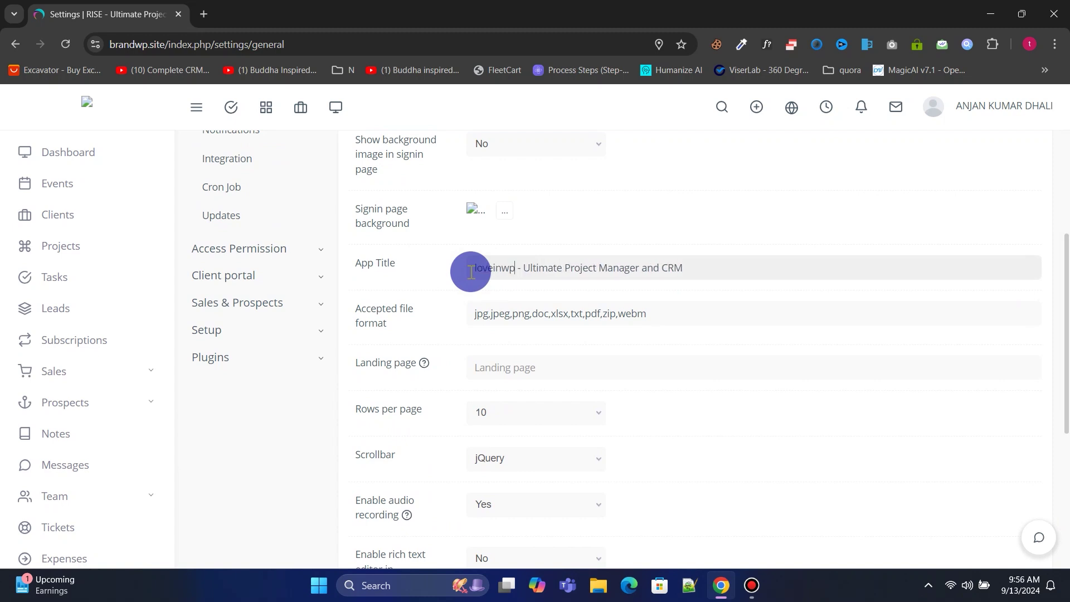
pyautogui.scroll(-5, 518, 279)
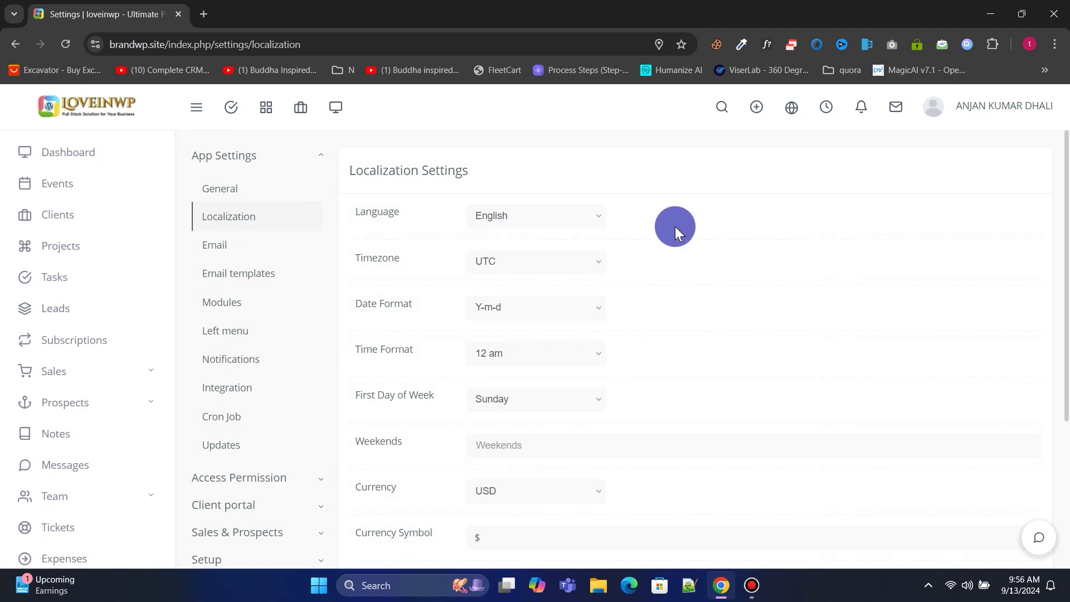
# Keep English and USD, set timezone Pacific/Wallis and date format m-d-Y, and save localization.
pyautogui.click(506, 214)
pyautogui.scroll(-1, 513, 353)
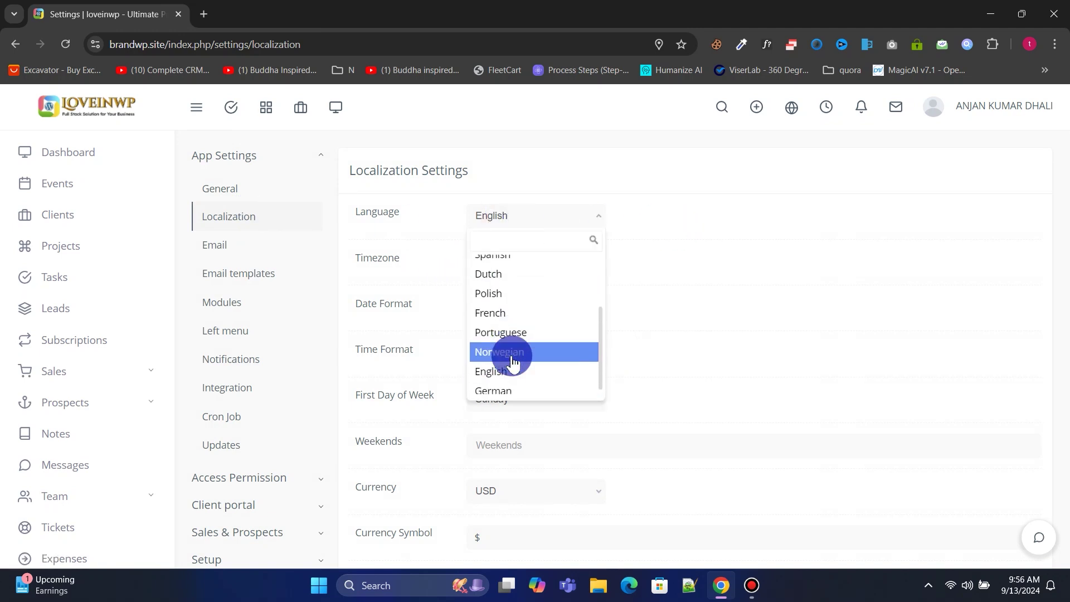
pyautogui.scroll(2, 513, 360)
pyautogui.click(686, 234)
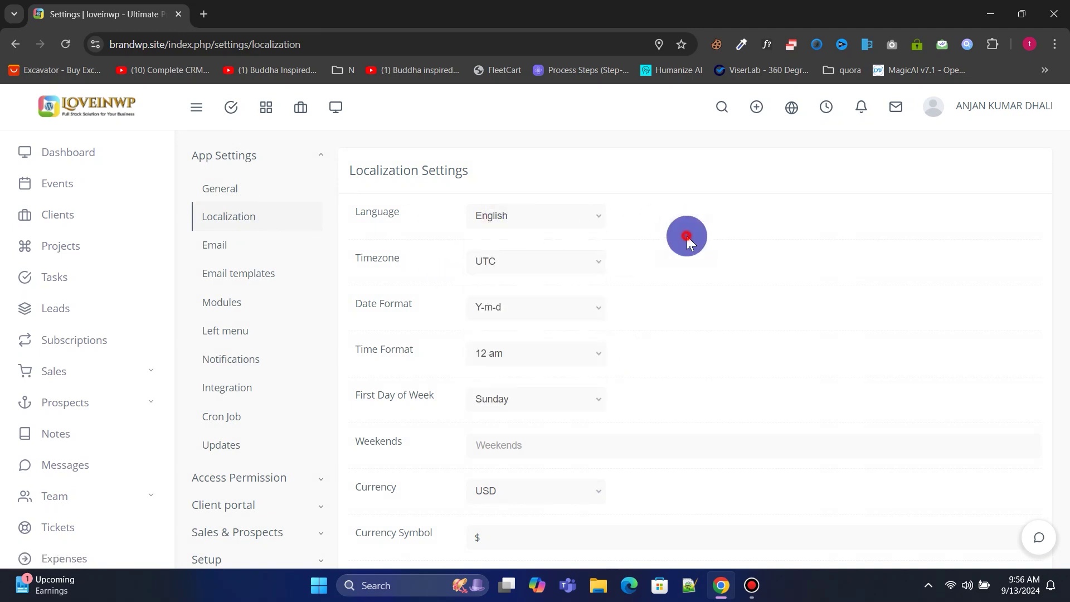
pyautogui.click(512, 265)
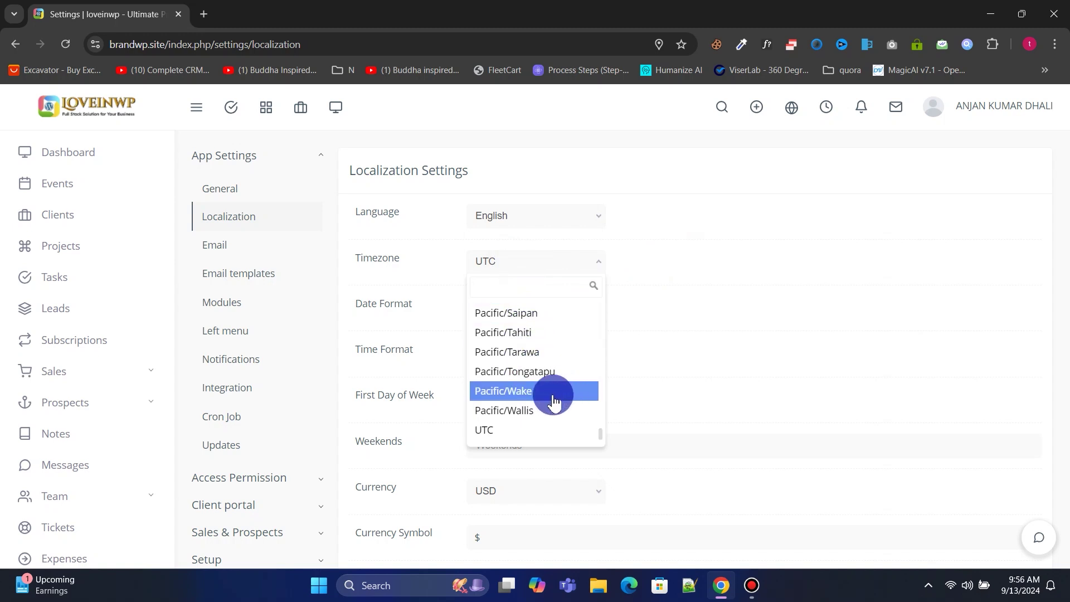
pyautogui.click(517, 411)
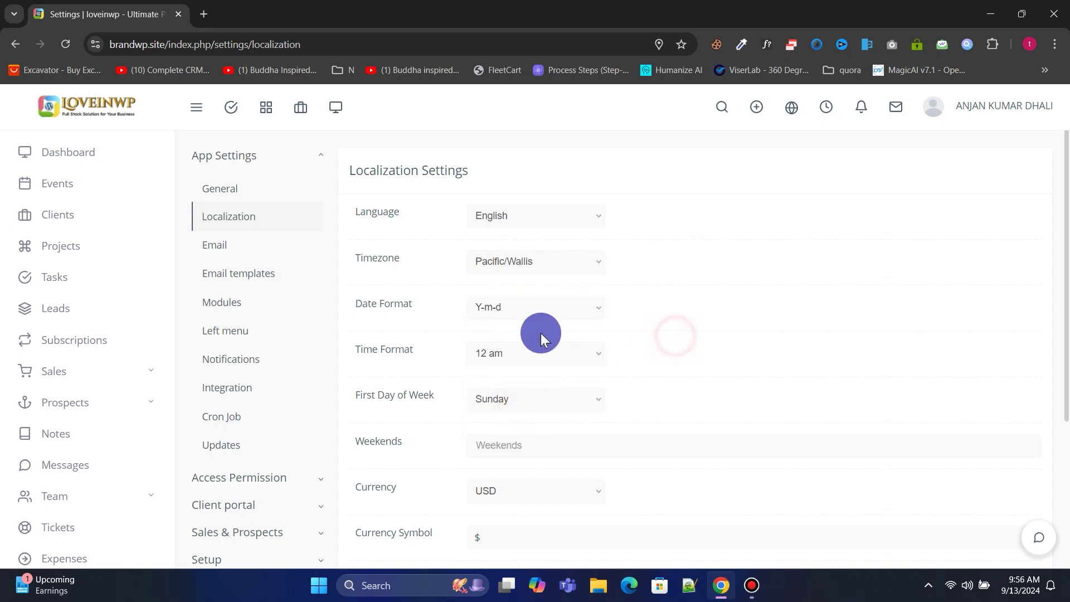
pyautogui.click(513, 307)
pyautogui.click(513, 375)
pyautogui.scroll(-2, 686, 328)
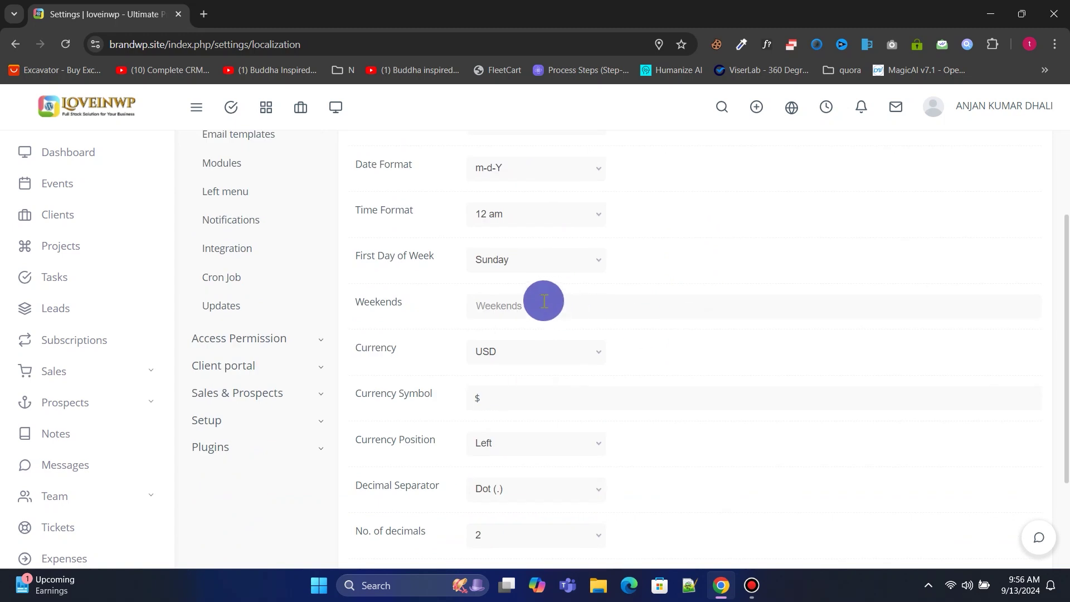
pyautogui.scroll(-2, 556, 333)
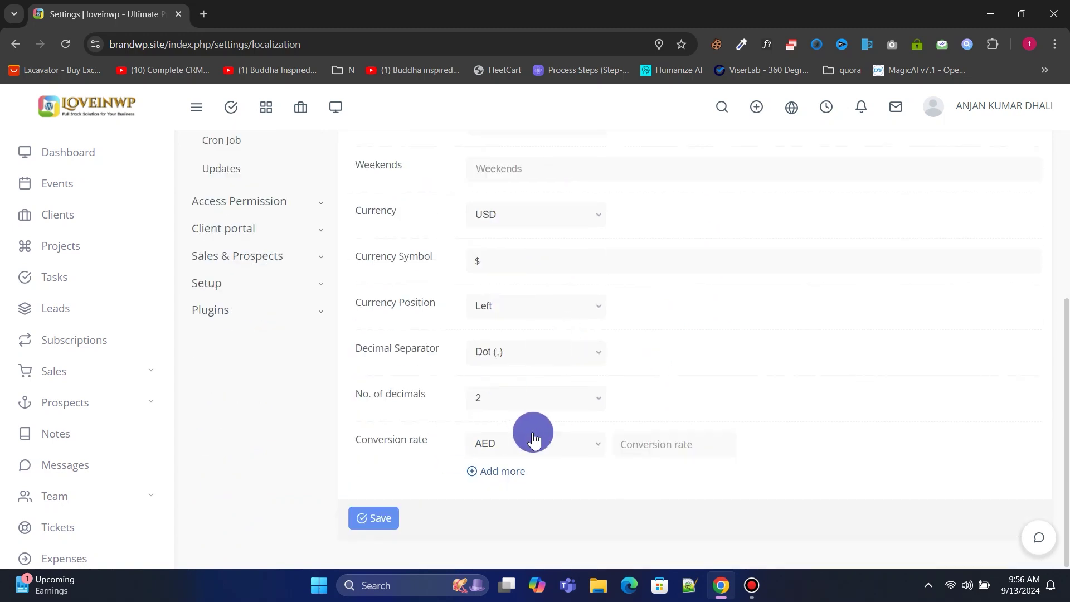
pyautogui.click(496, 217)
pyautogui.click(455, 296)
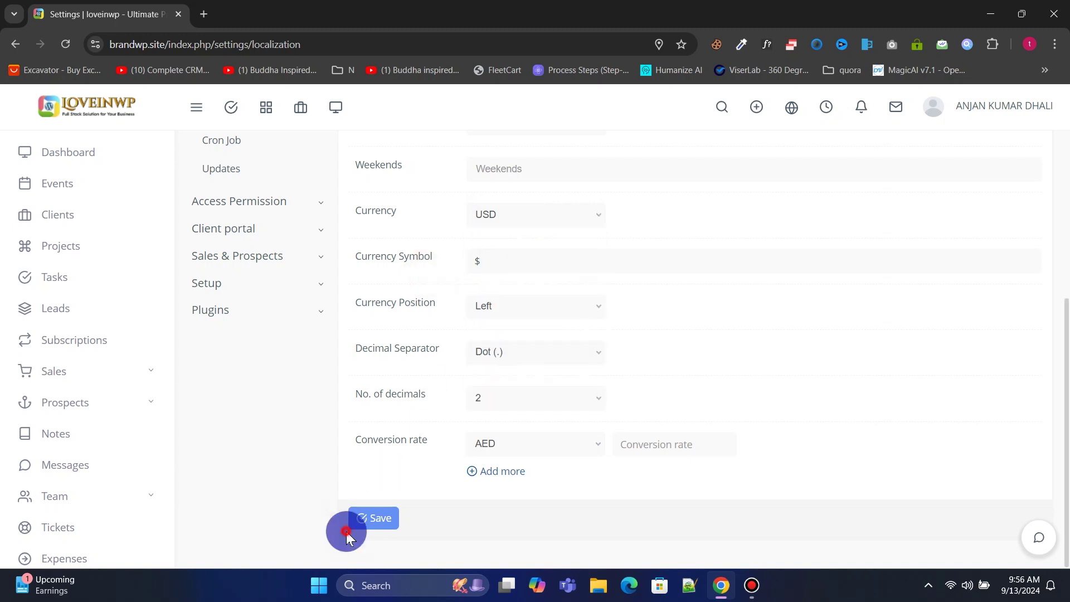
pyautogui.click(369, 519)
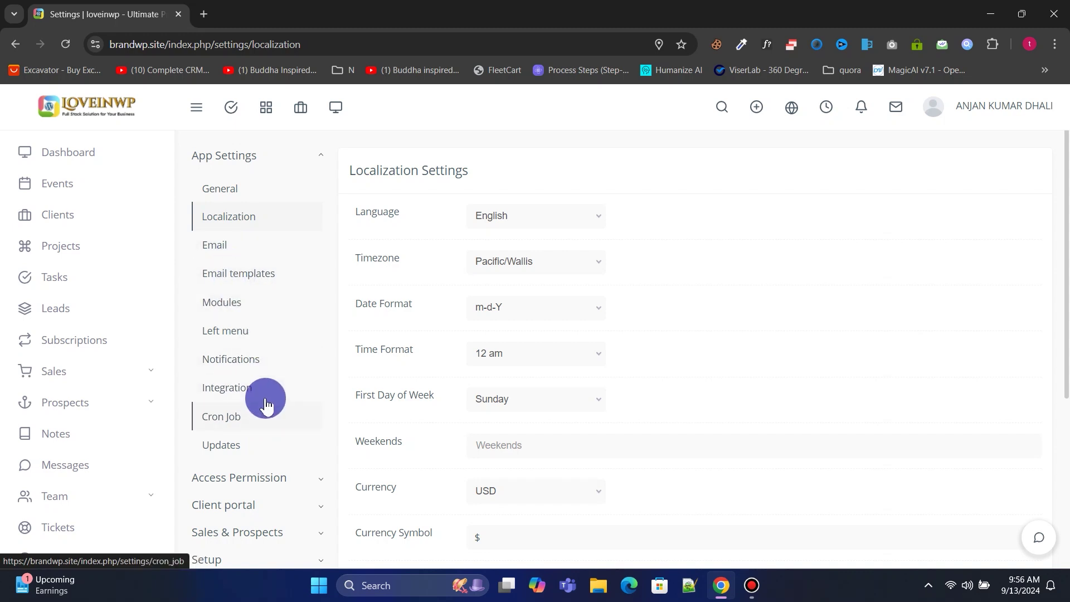
# Expand Access Permission in the settings menu and go to the Roles page.
pyautogui.scroll(-1, 271, 400)
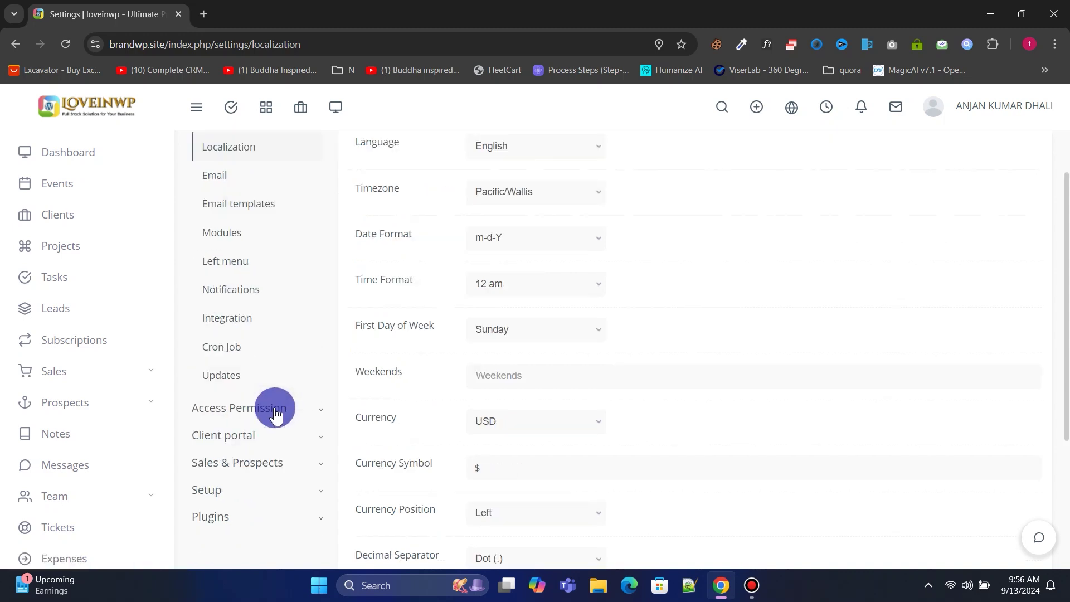
pyautogui.click(275, 408)
pyautogui.scroll(-1, 273, 367)
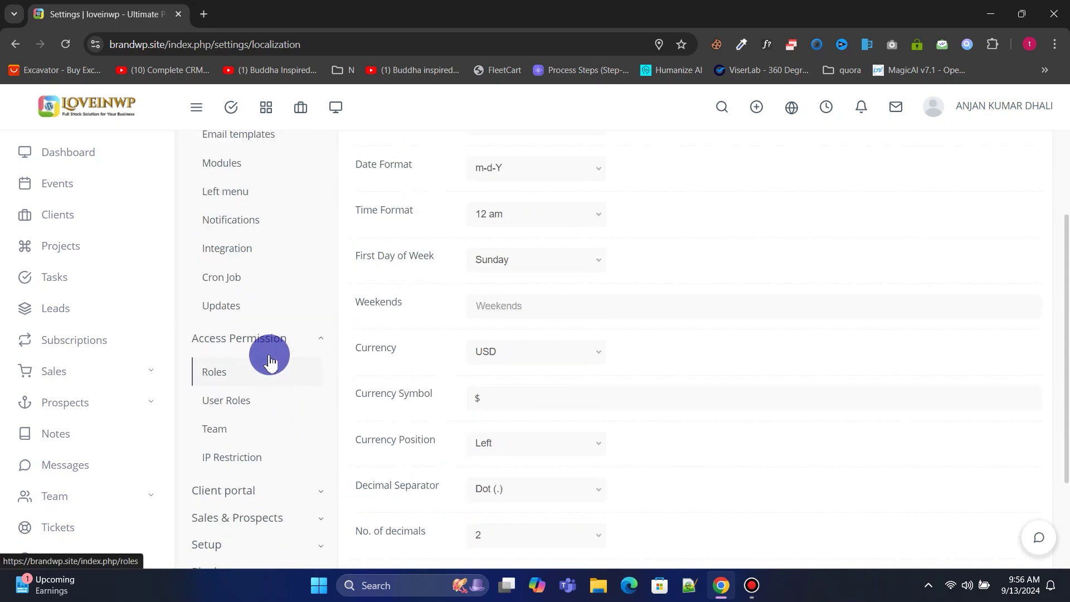
pyautogui.click(222, 379)
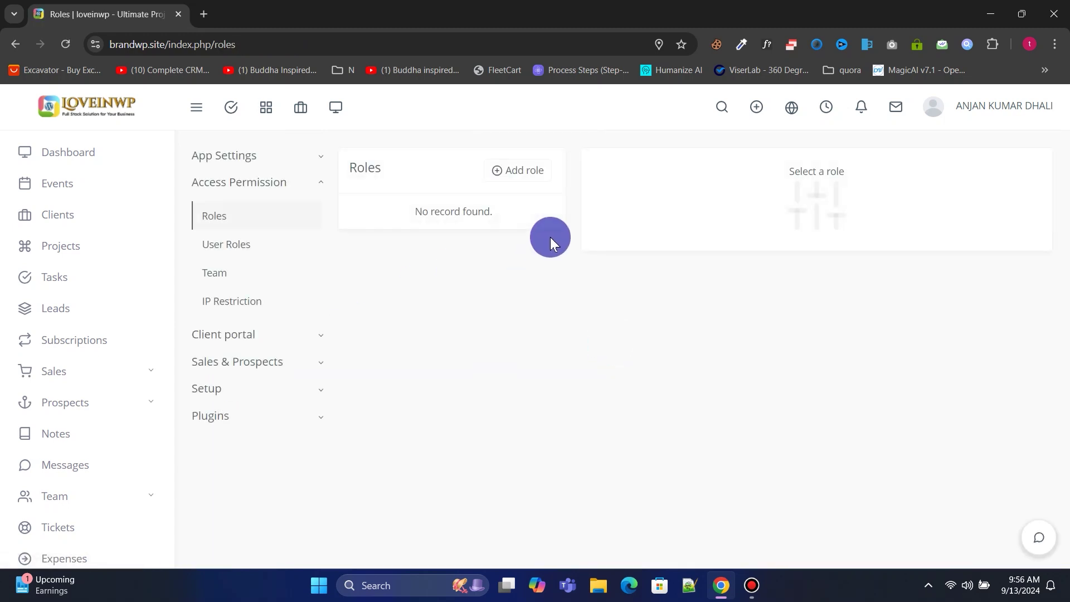
# Add a new role titled 'Account Manager', fixing its spelling, and save it.
pyautogui.click(532, 170)
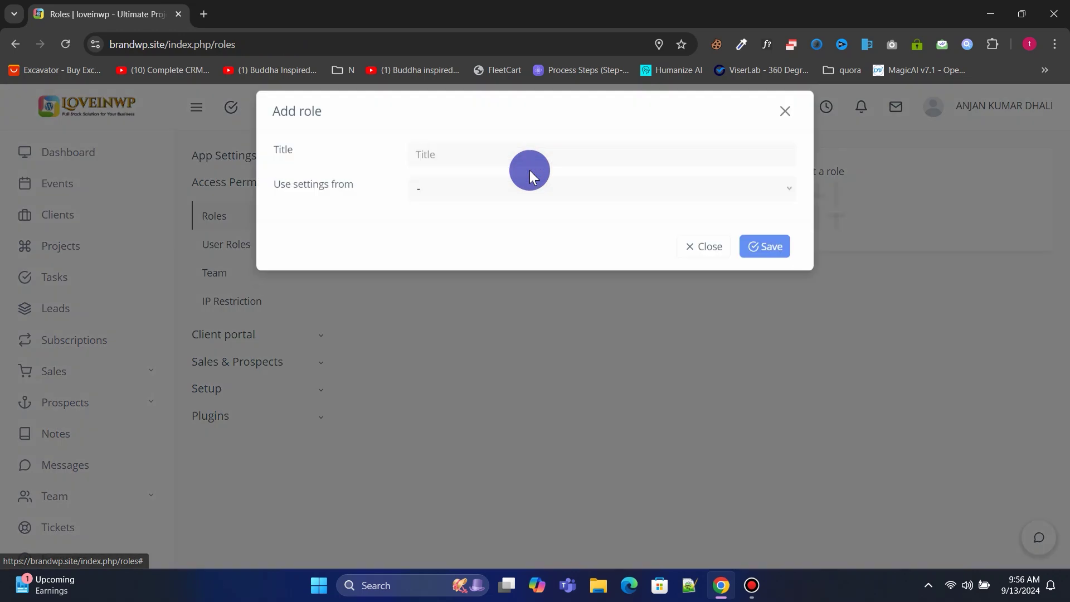
pyautogui.click(457, 167)
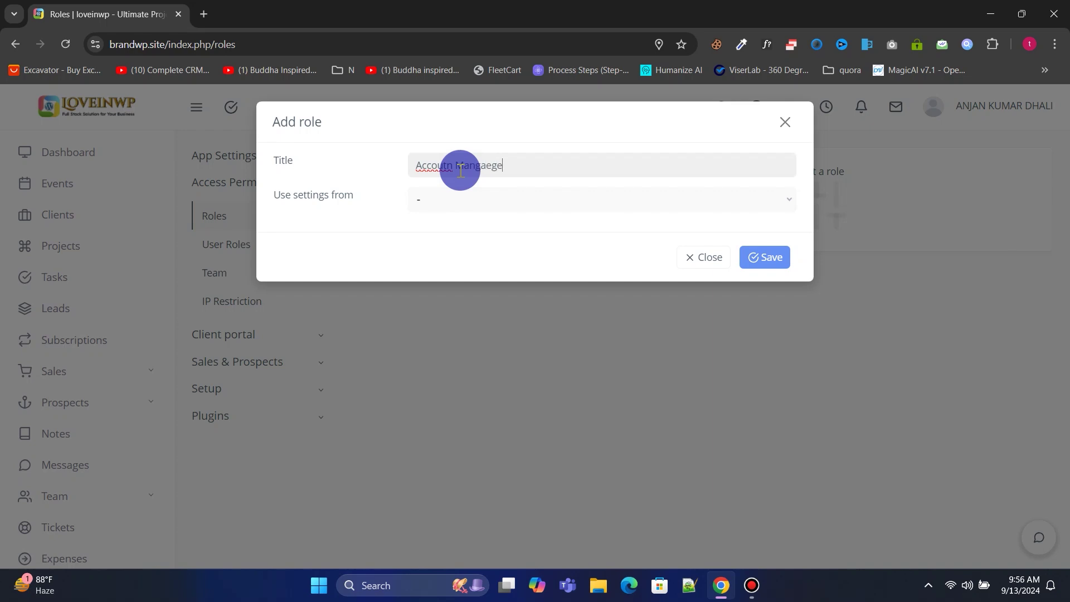
pyautogui.rightClick(448, 167)
pyautogui.click(485, 172)
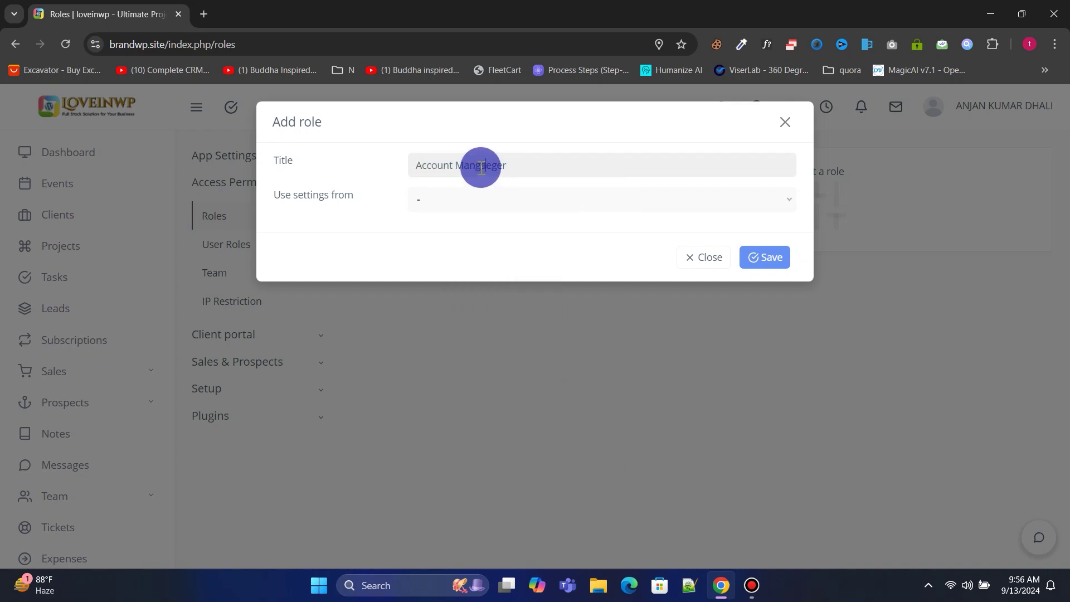
pyautogui.rightClick(493, 165)
pyautogui.click(470, 162)
pyautogui.rightClick(473, 166)
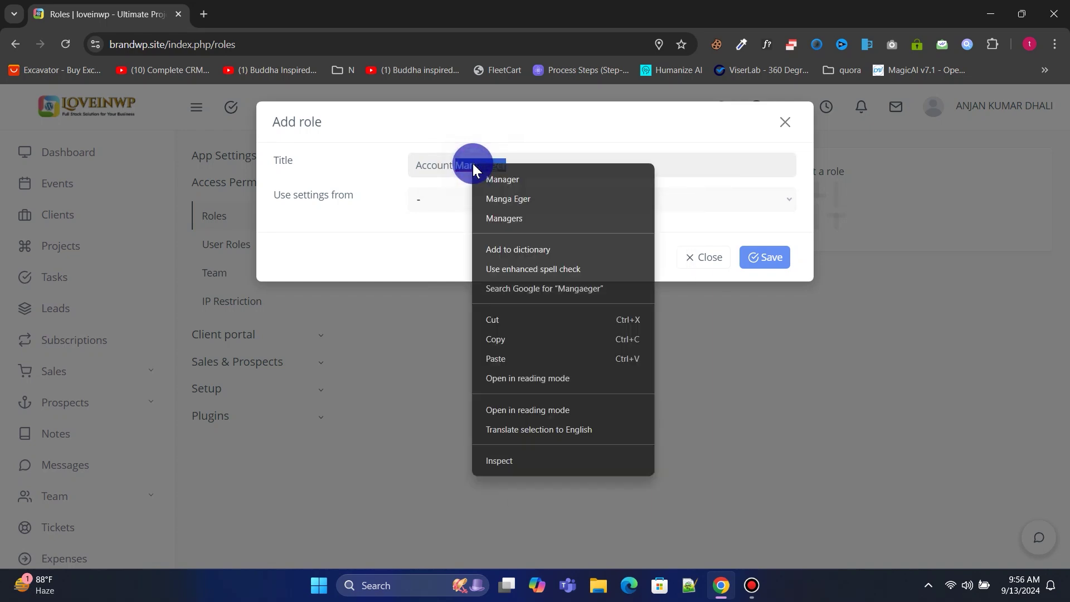
pyautogui.click(491, 177)
pyautogui.click(769, 261)
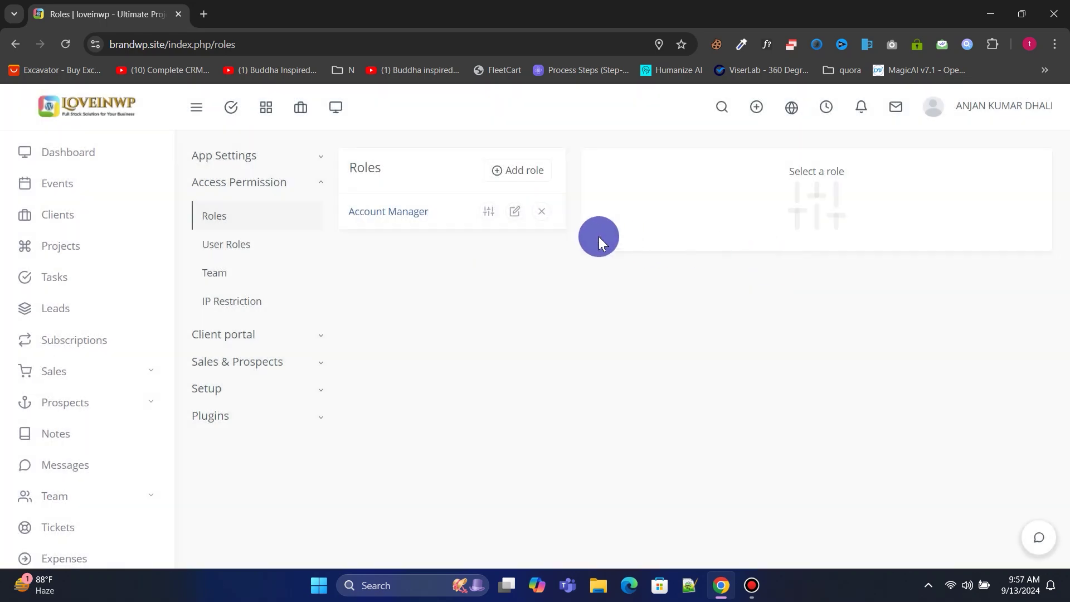
# Allow the Account Manager role to manage all projects, then expand the client portal settings.
pyautogui.click(494, 212)
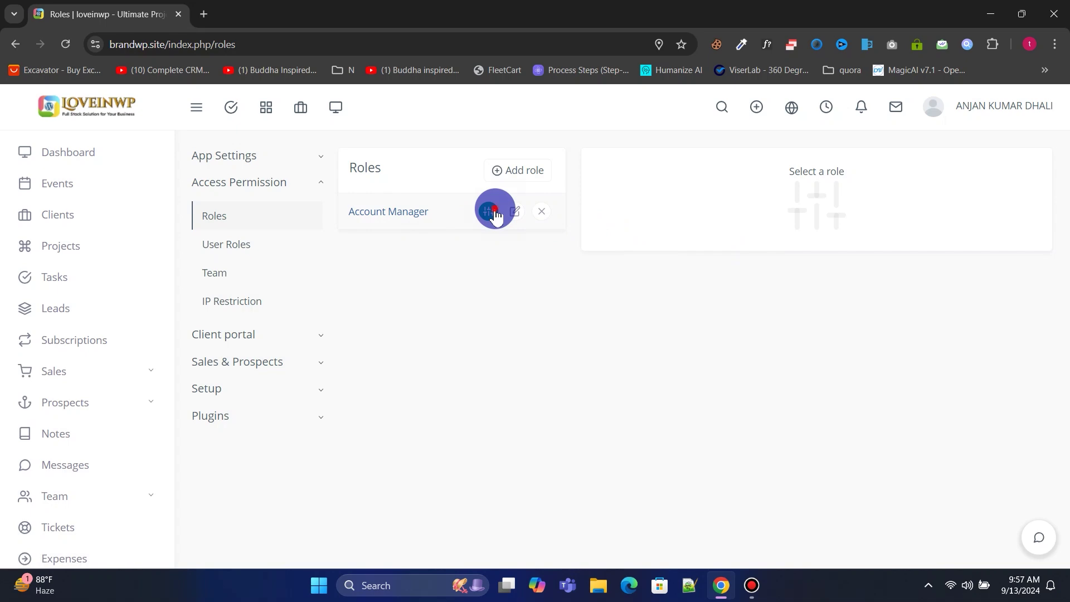
pyautogui.click(663, 259)
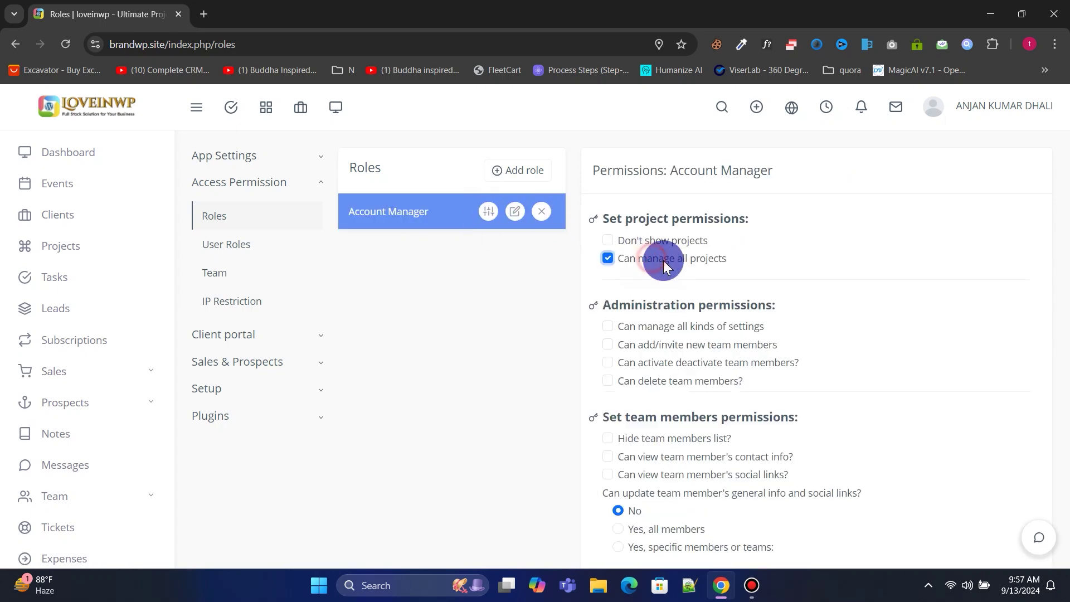
pyautogui.scroll(-3, 708, 260)
pyautogui.scroll(3, 663, 332)
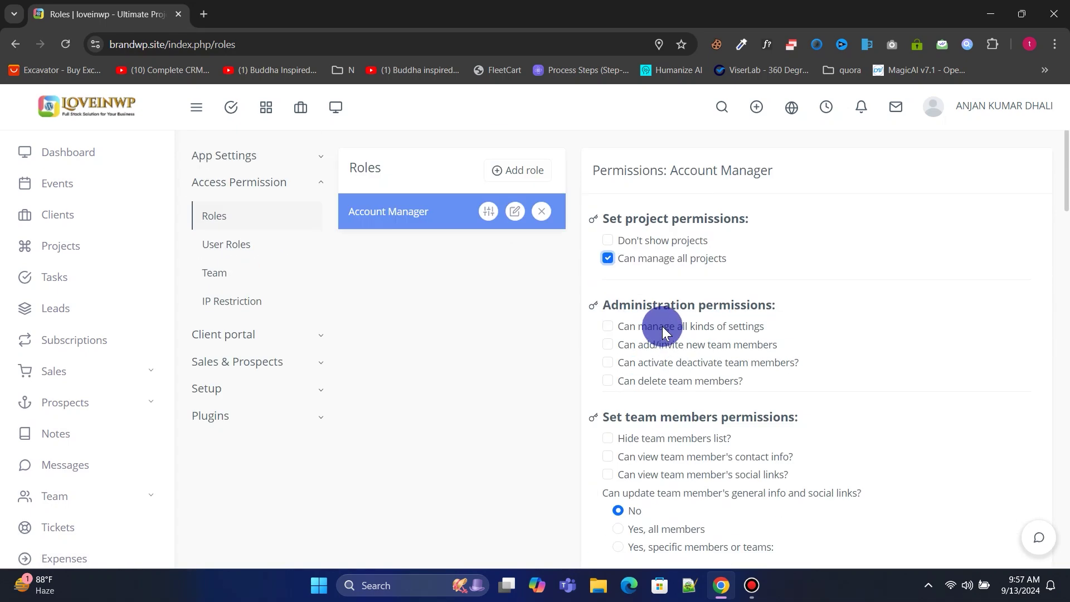
pyautogui.scroll(-15, 804, 301)
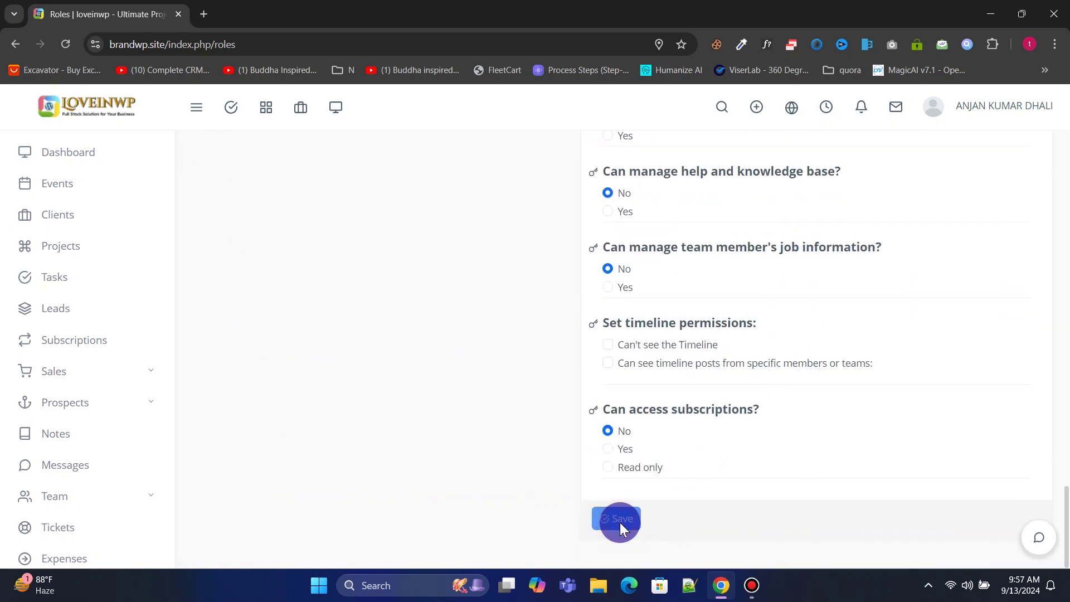
pyautogui.scroll(15, 656, 303)
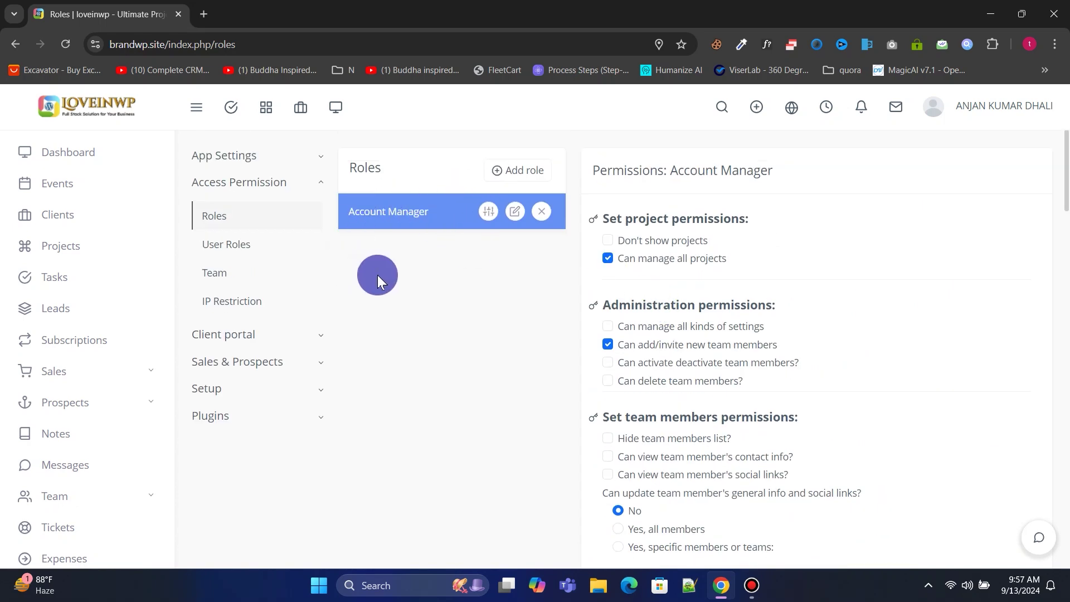
pyautogui.click(240, 334)
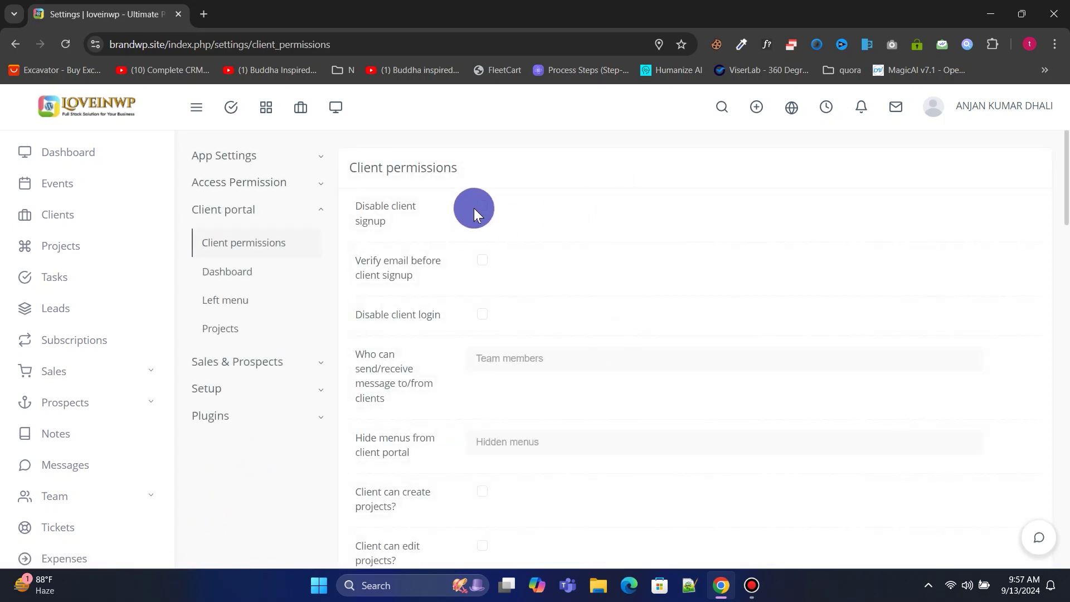
# Disable client signup, let clients create and edit projects, and save the client permissions.
pyautogui.click(483, 204)
pyautogui.scroll(-3, 478, 217)
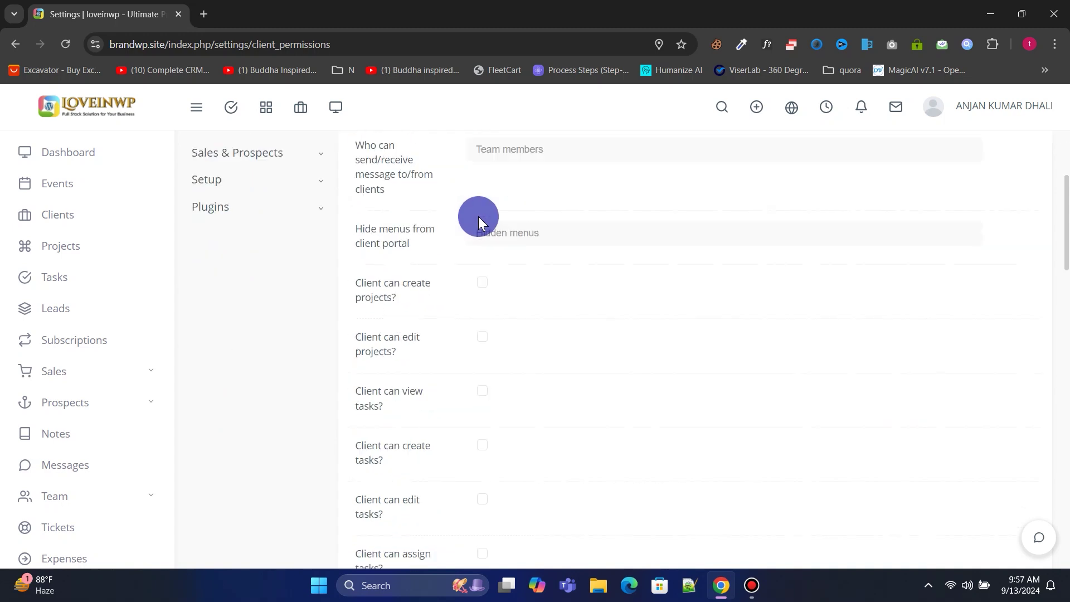
pyautogui.click(482, 337)
pyautogui.click(475, 283)
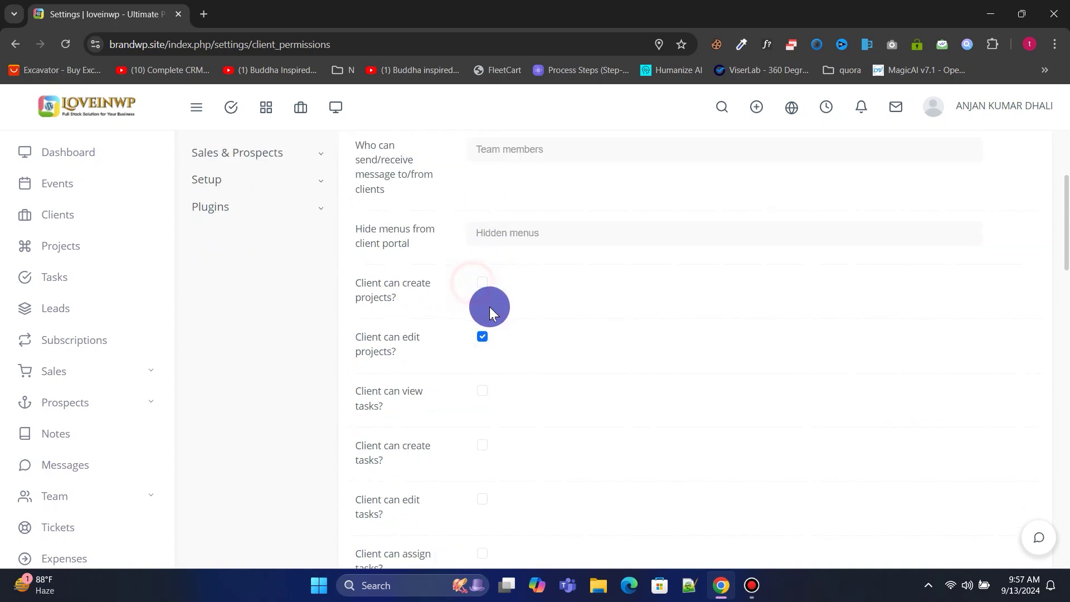
pyautogui.click(482, 282)
pyautogui.scroll(-2, 524, 303)
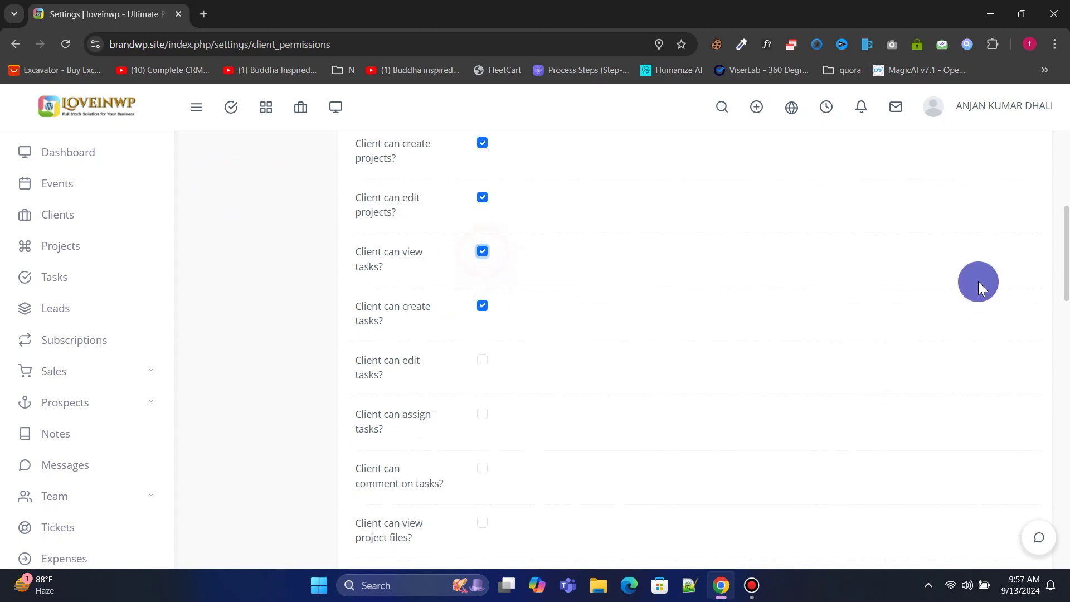
pyautogui.moveTo(1067, 424); pyautogui.dragTo(1065, 558)
pyautogui.click(384, 513)
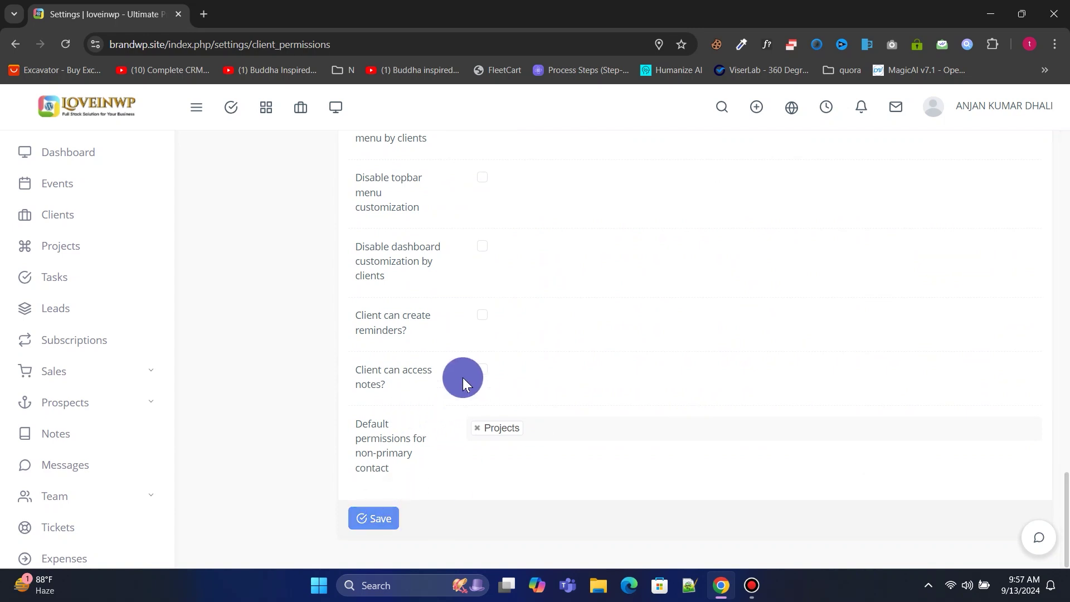
pyautogui.scroll(15, 463, 377)
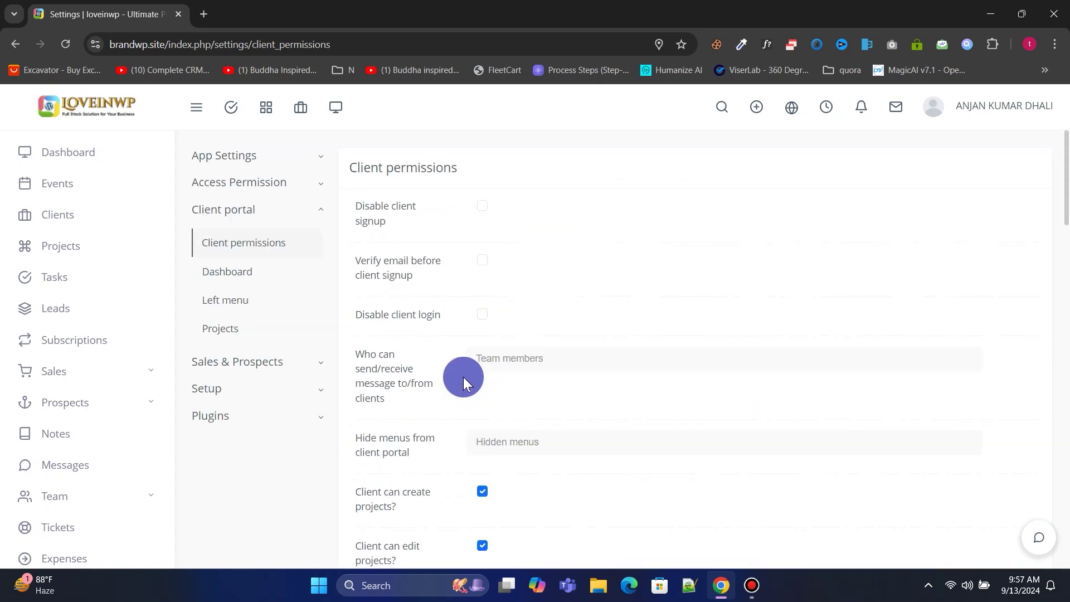
# Open Sales & Prospects company settings and rename the default company to 'loveinwp'.
pyautogui.click(255, 361)
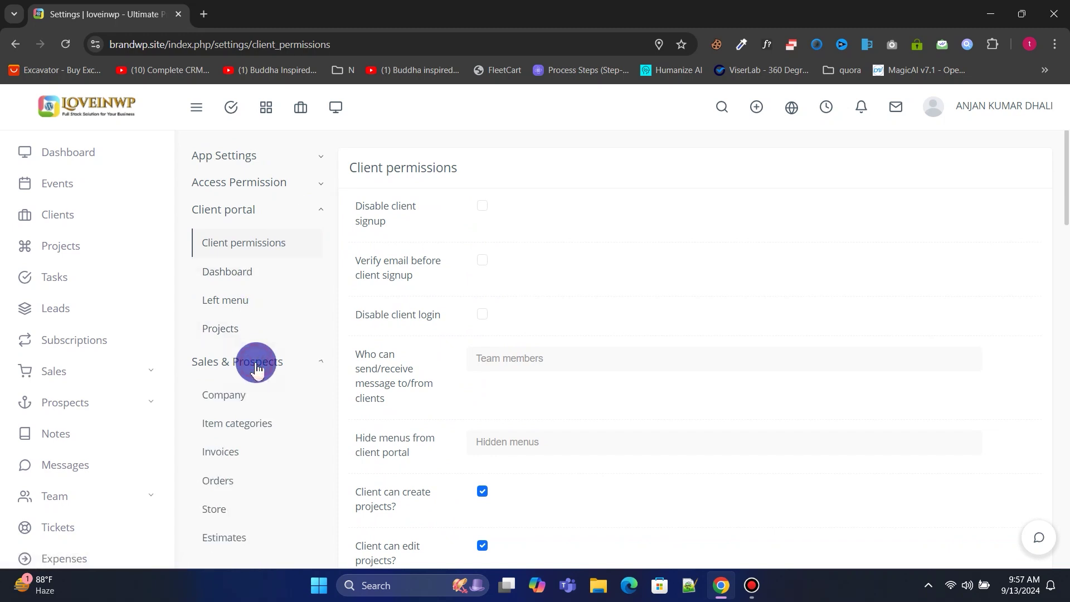
pyautogui.click(218, 397)
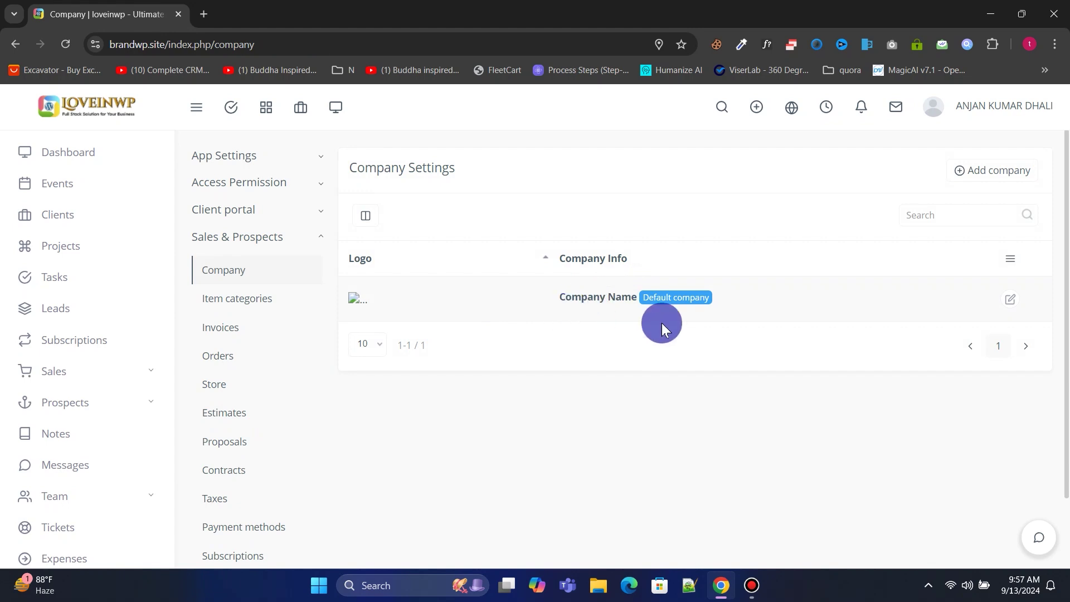
pyautogui.click(1012, 301)
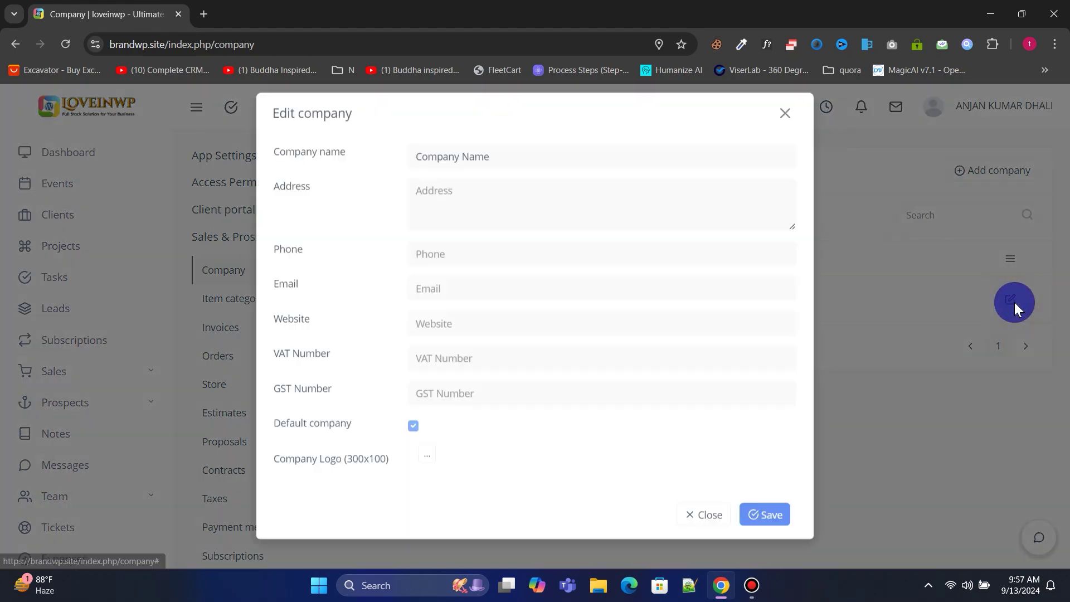
pyautogui.click(495, 165)
pyautogui.hotkey('ctrl', 'a')
pyautogui.write('lovei')
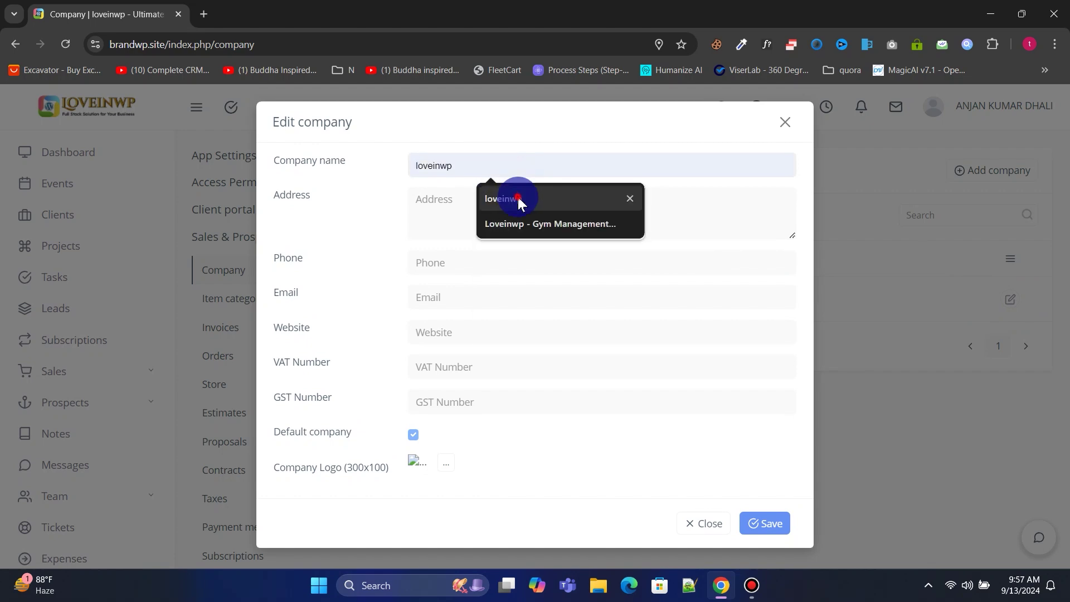
pyautogui.click(496, 202)
# Fill in the company's address, phone number, contact e-mail and website loveinwp.com.
pyautogui.click(483, 203)
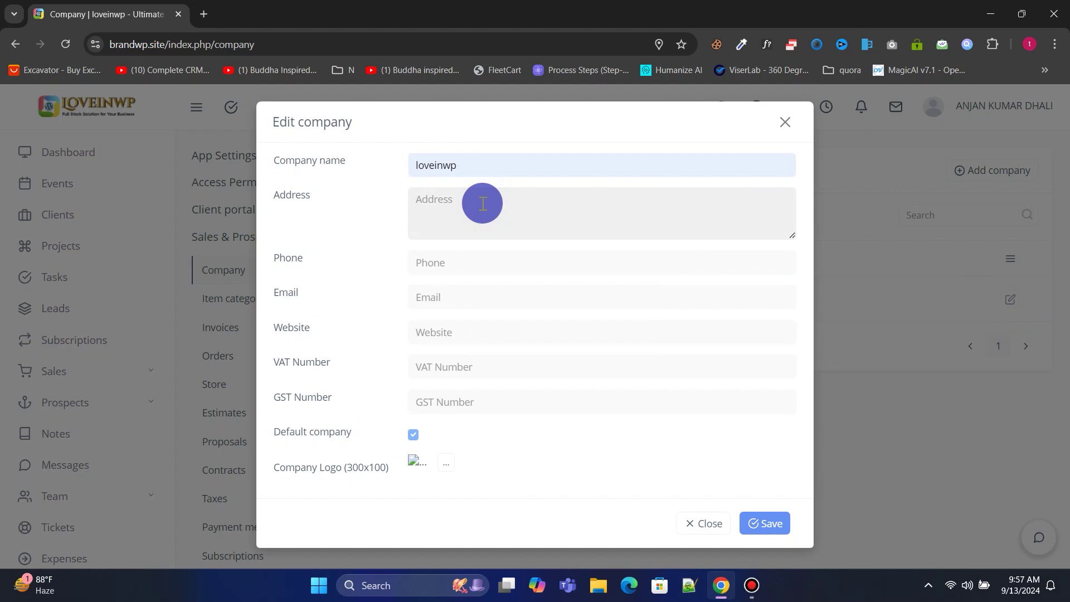
pyautogui.write('10001, 5th Avenue, New Yo')
pyautogui.write('rk')
pyautogui.click(477, 262)
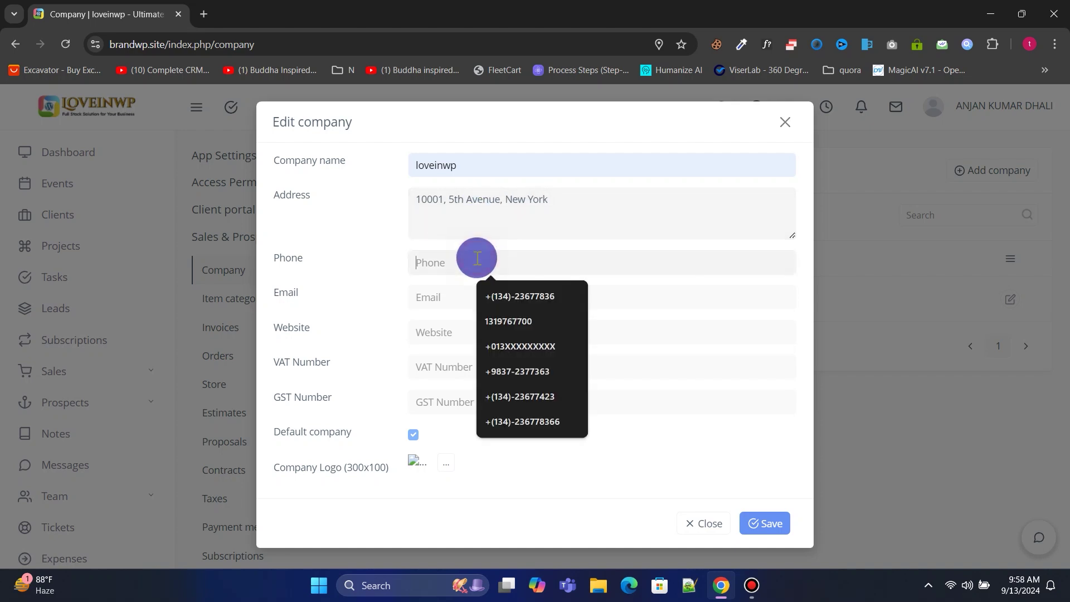
pyautogui.write('232037283')
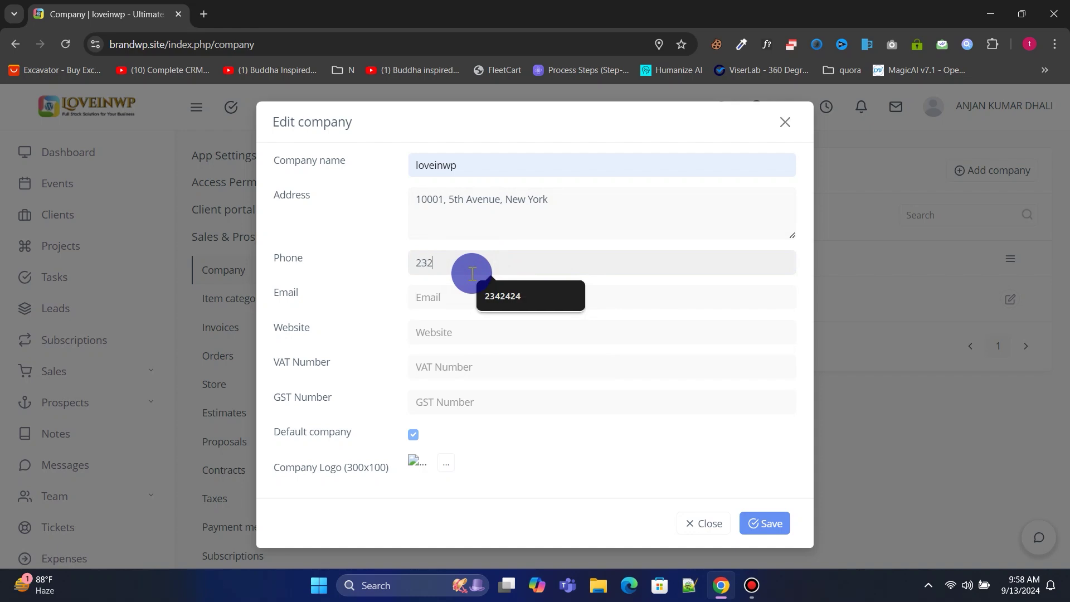
pyautogui.click(463, 298)
pyautogui.click(505, 331)
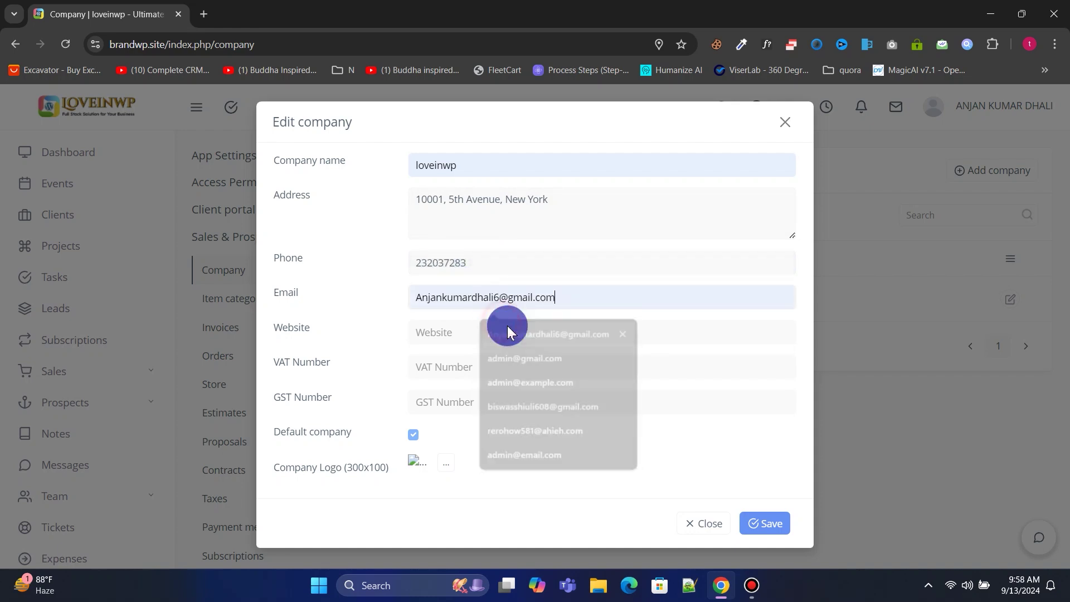
pyautogui.click(469, 330)
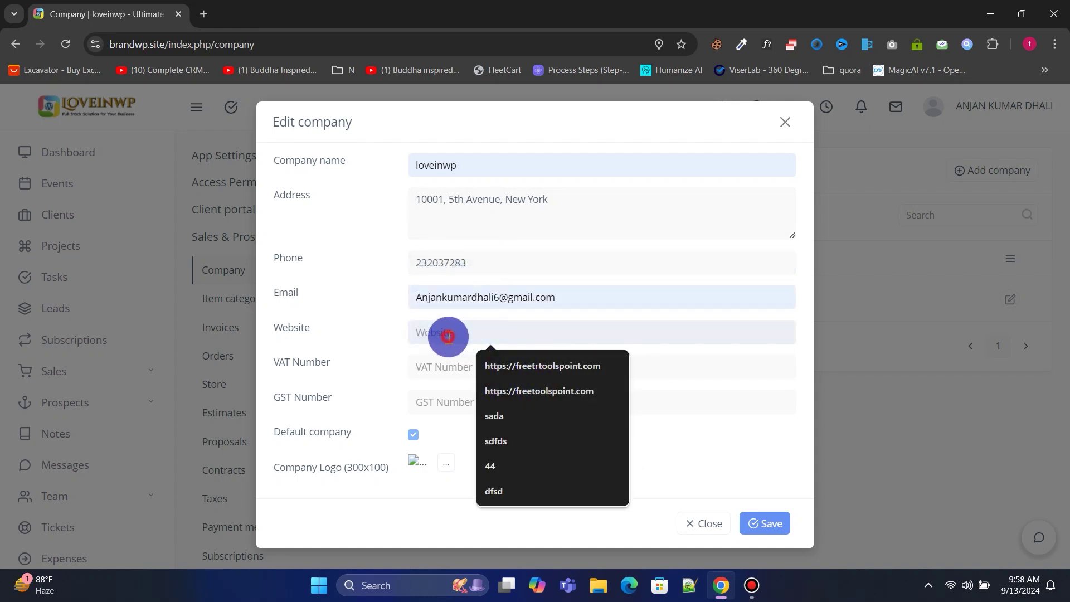
pyautogui.write('loveinwp.com')
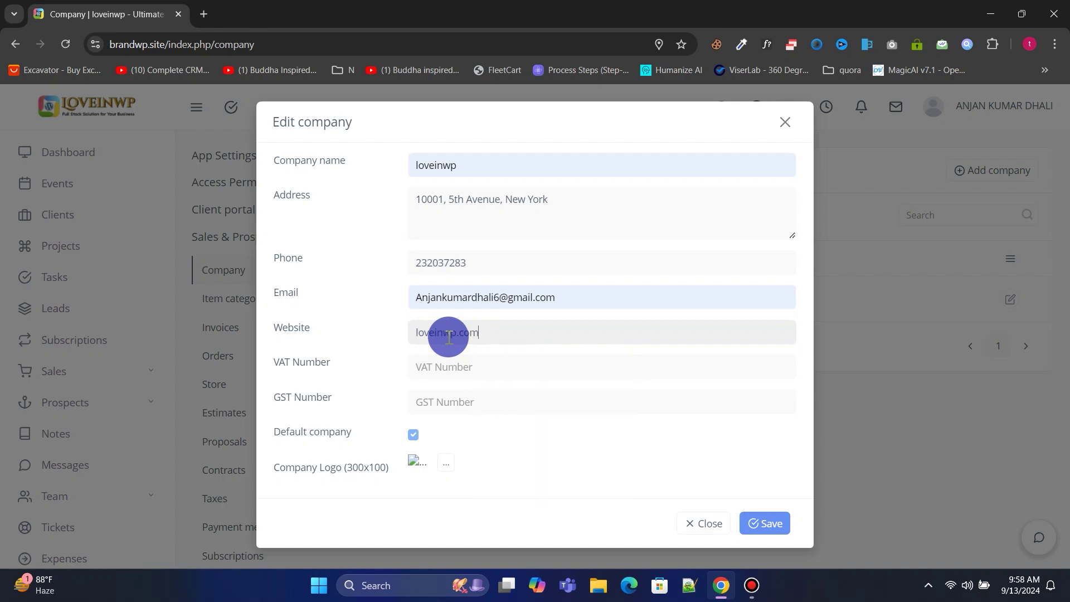
# Upload Ico.png as the company logo and save the company details.
pyautogui.click(446, 463)
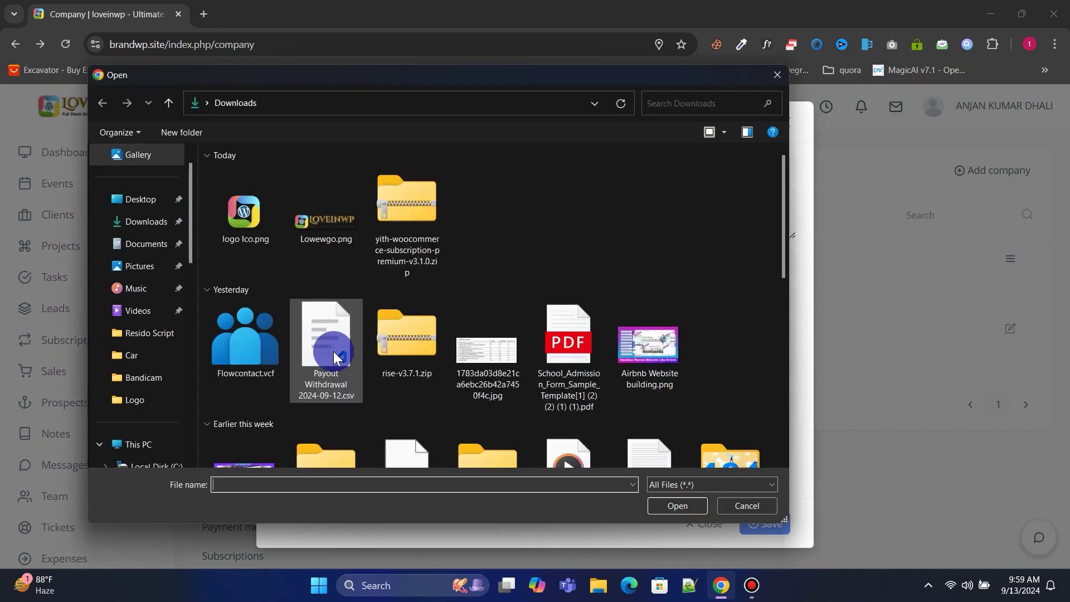
pyautogui.doubleClick(241, 223)
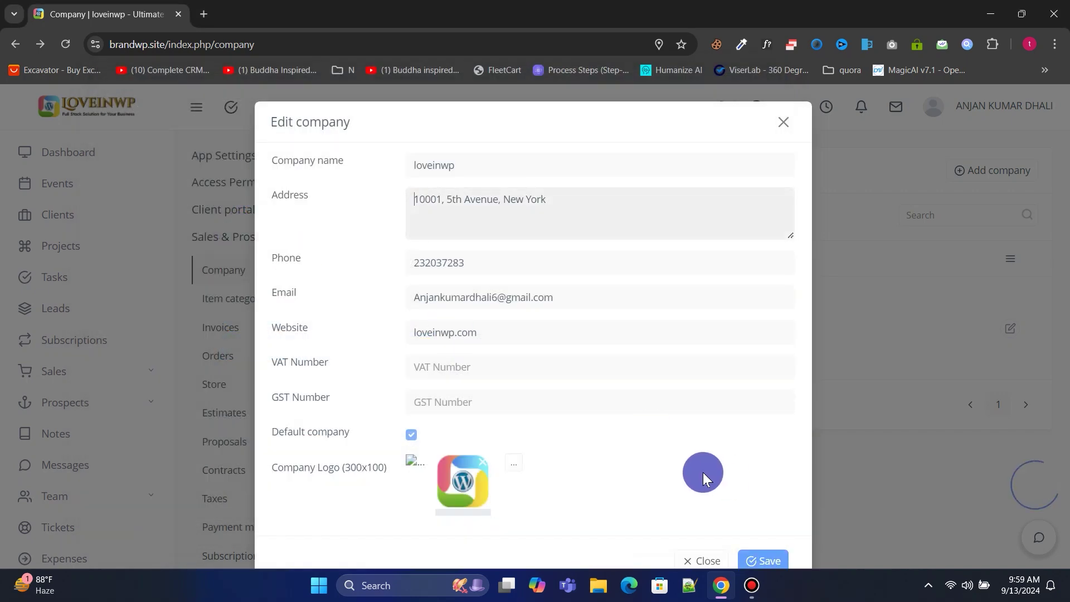
pyautogui.click(764, 546)
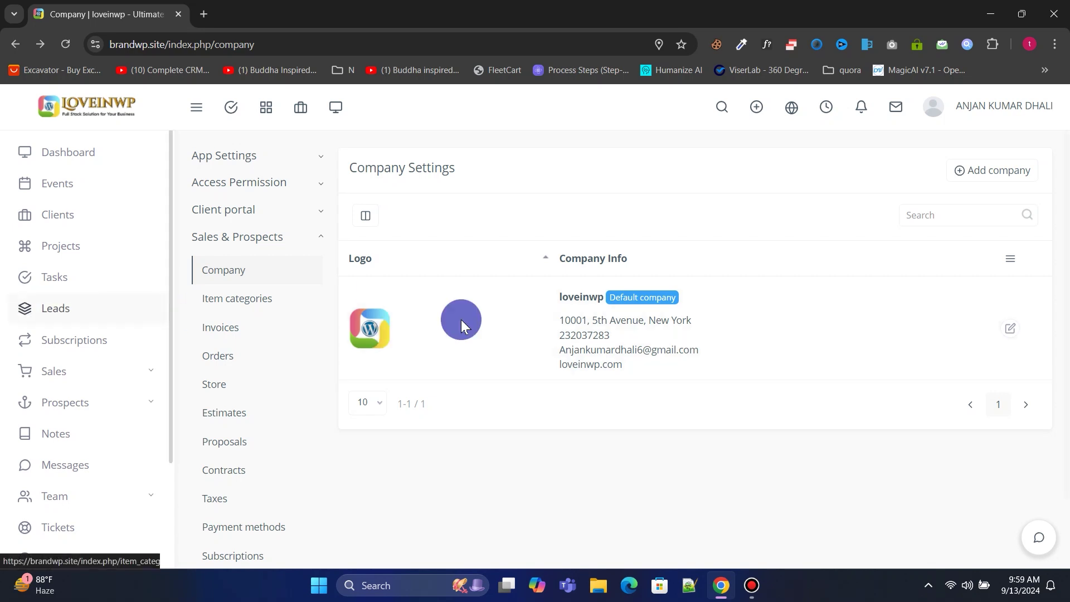
pyautogui.click(96, 371)
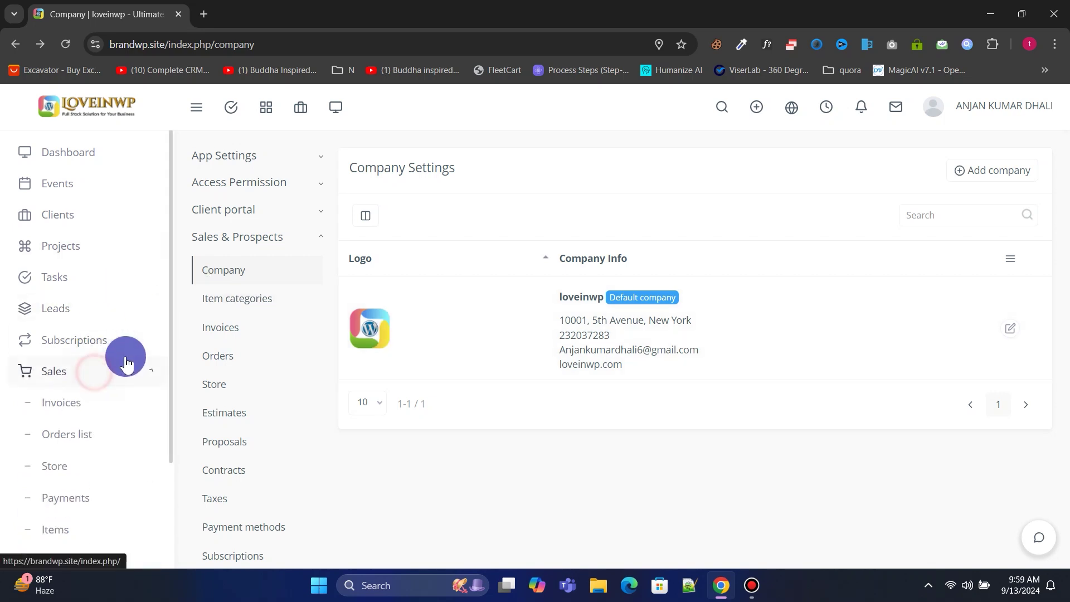
pyautogui.click(62, 415)
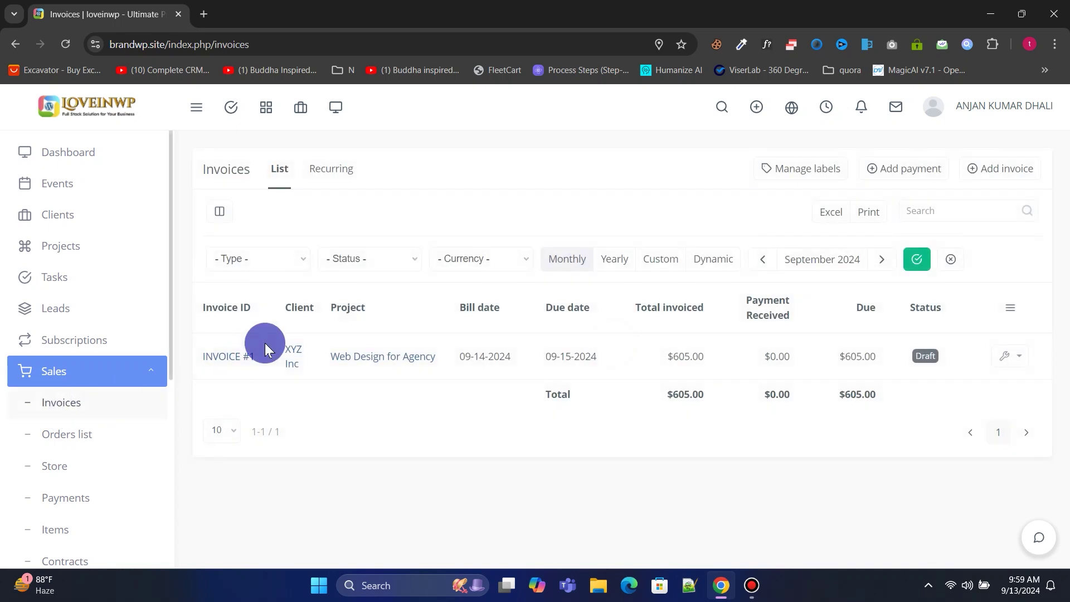
pyautogui.click(228, 355)
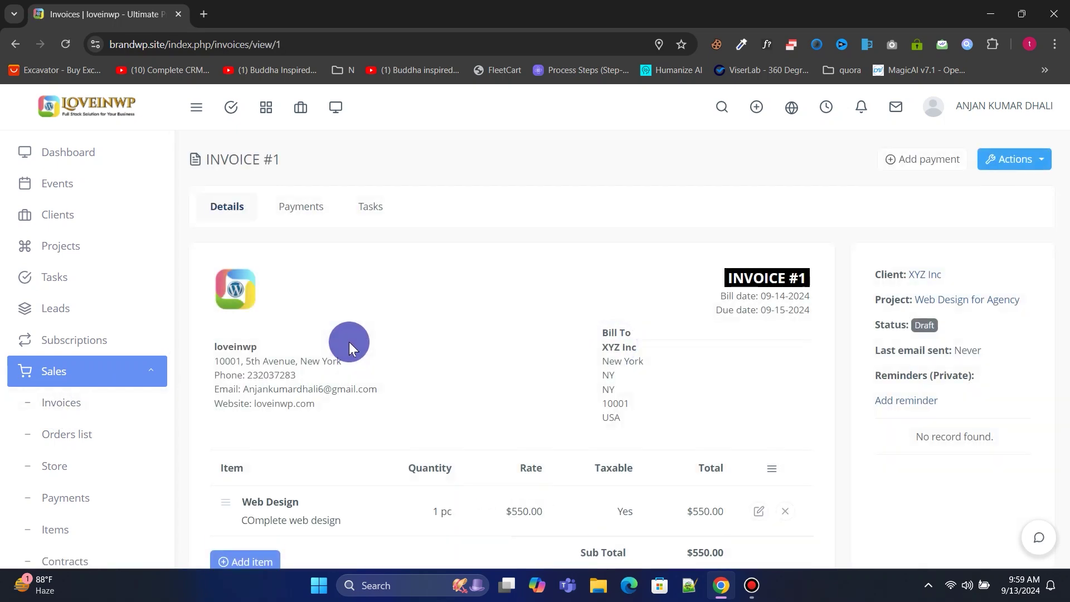
pyautogui.scroll(-3, 342, 380)
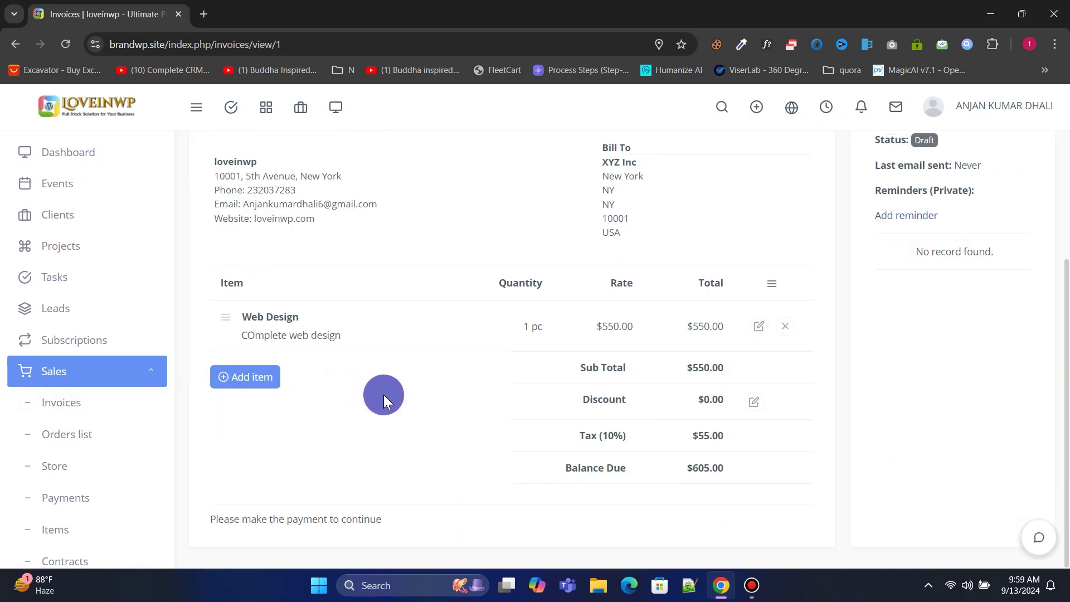
pyautogui.scroll(3, 382, 388)
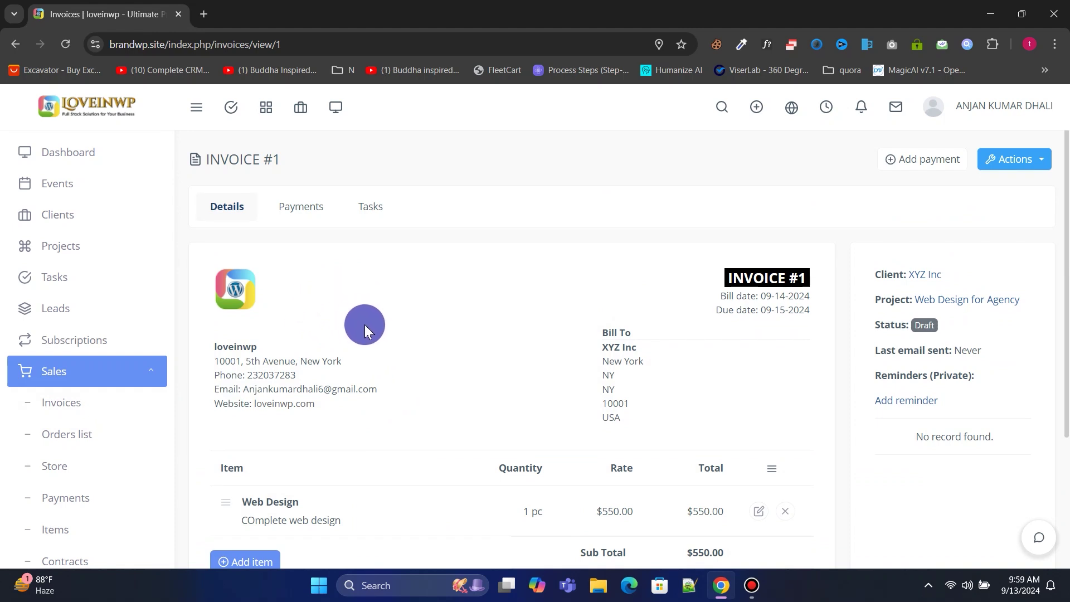
pyautogui.click(14, 42)
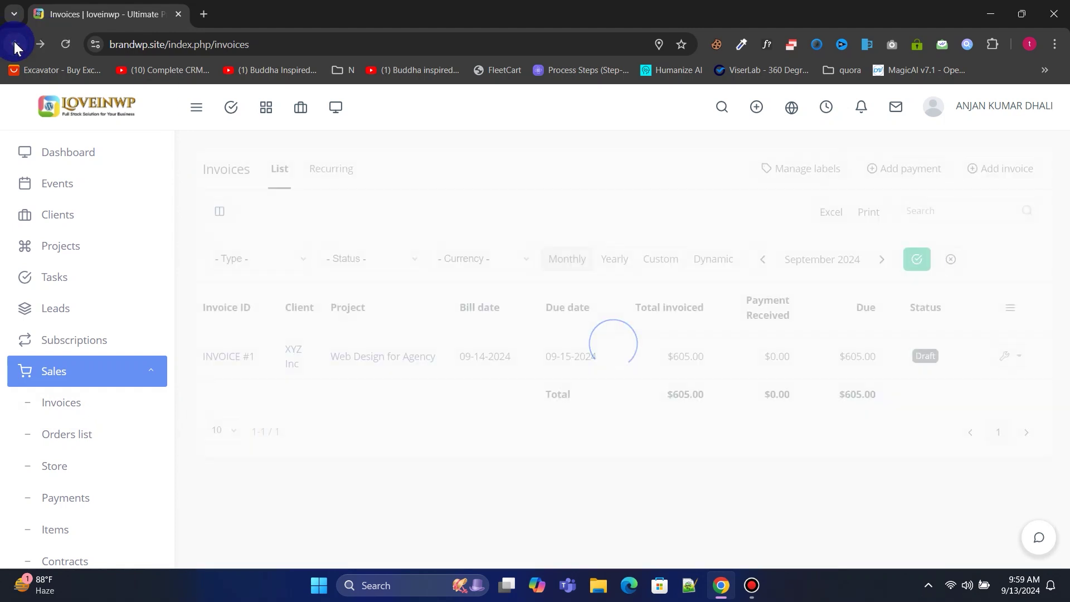
pyautogui.click(14, 41)
pyautogui.click(347, 327)
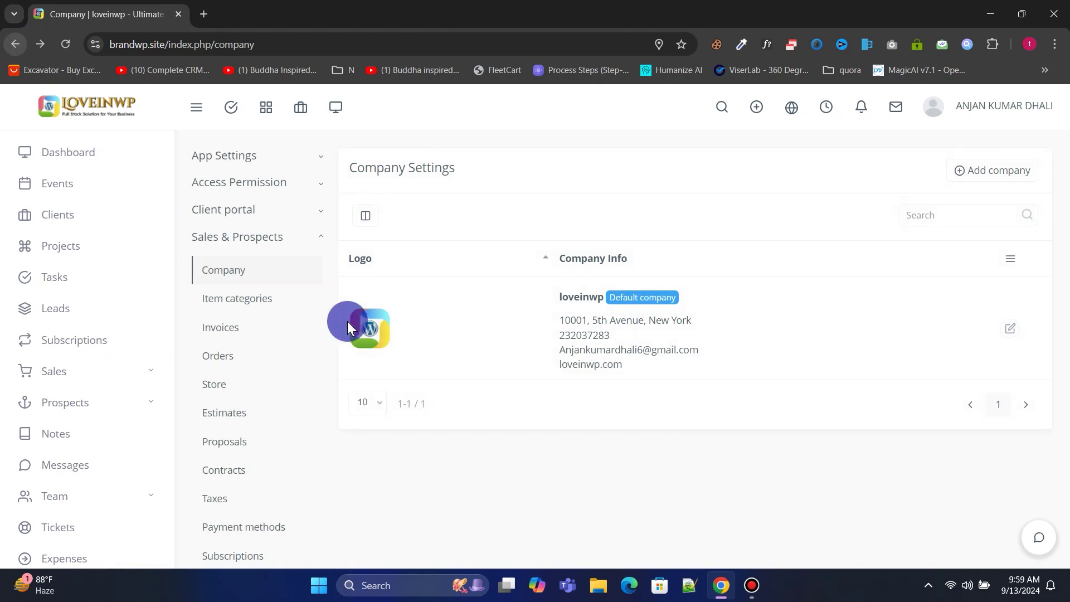
pyautogui.scroll(-1, 296, 309)
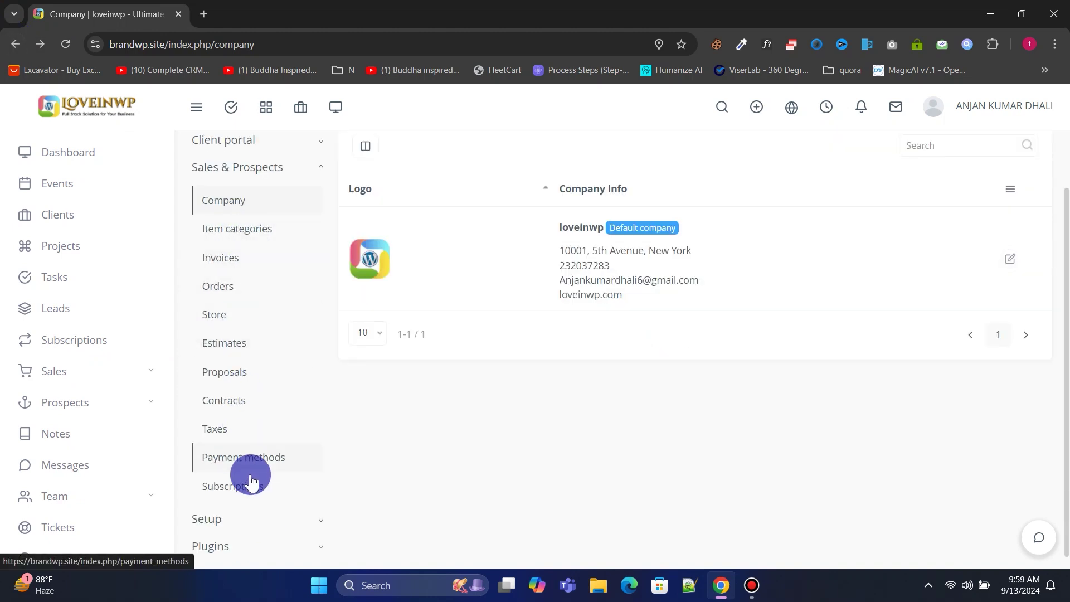
pyautogui.scroll(-1, 250, 480)
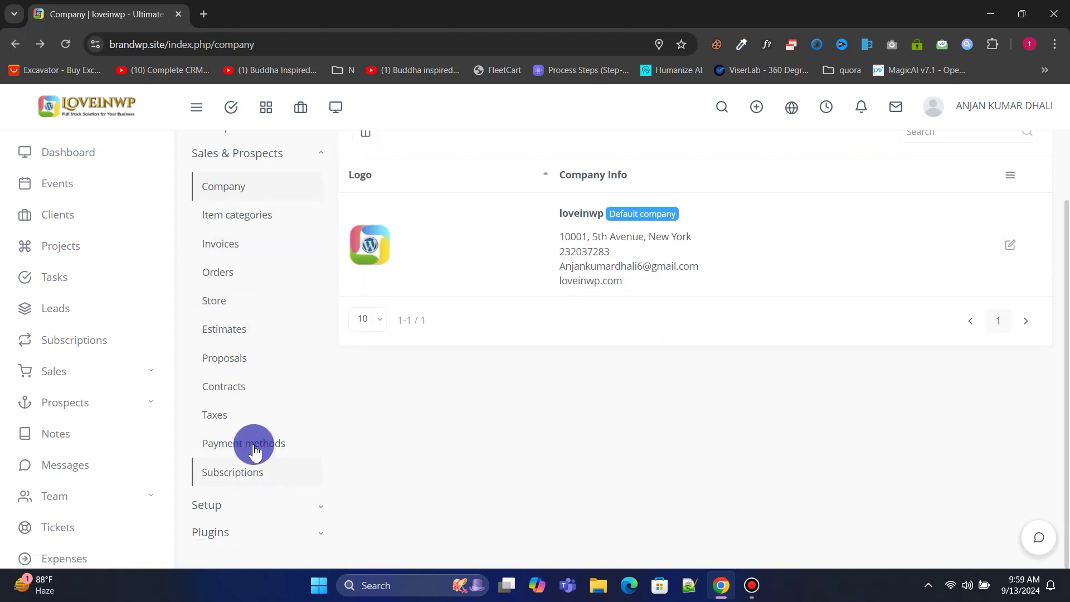